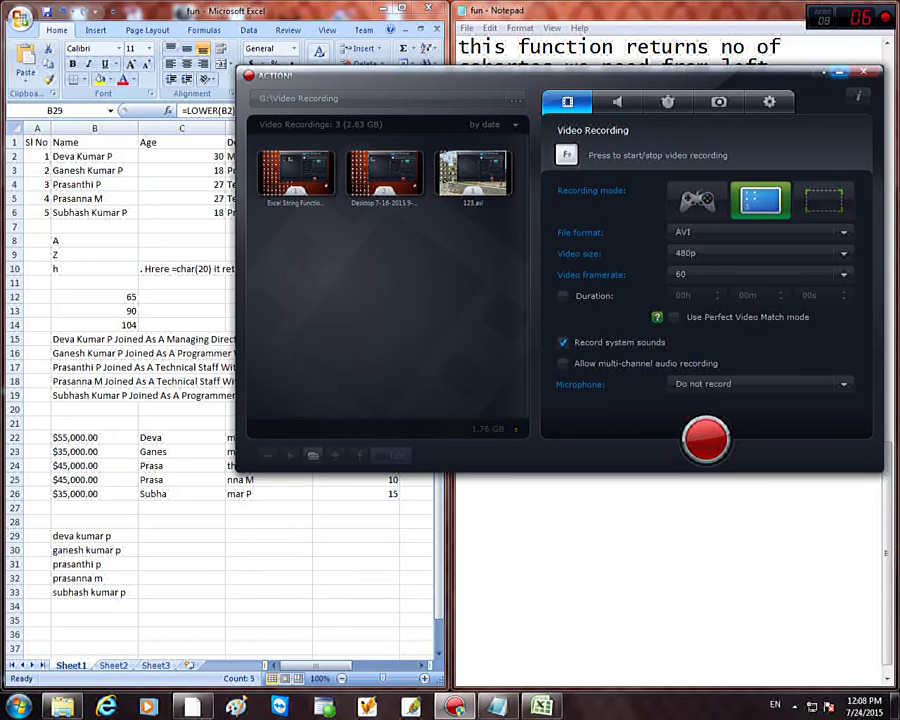
# Below 'ok' in the notes, add 'next function' and a line describing what MID returns.
pyautogui.press('F9')
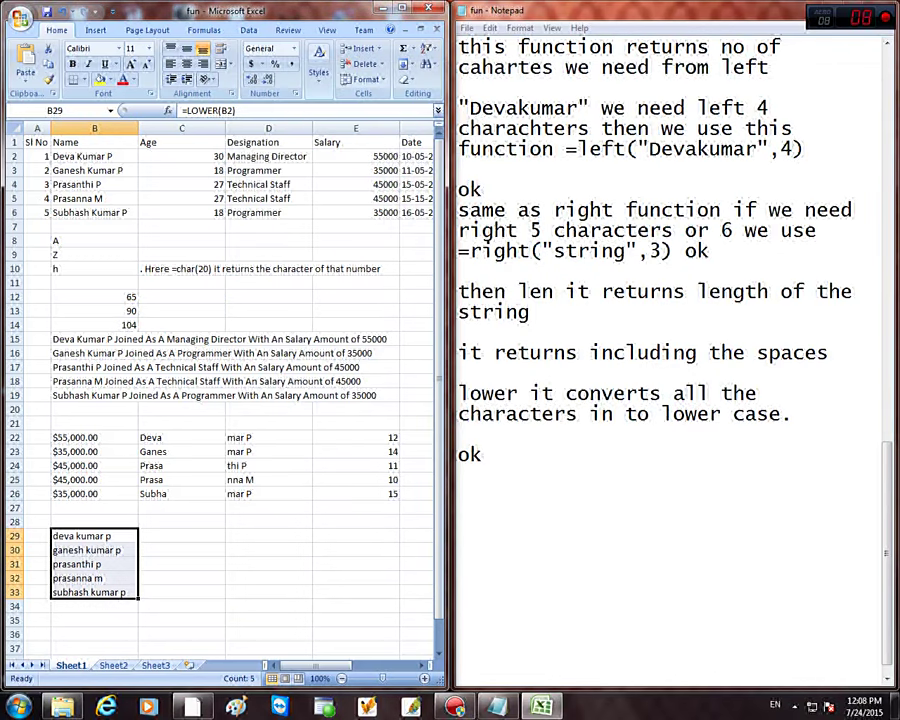
pyautogui.hotkey('alt', 'Tab')
pyautogui.press('Return')
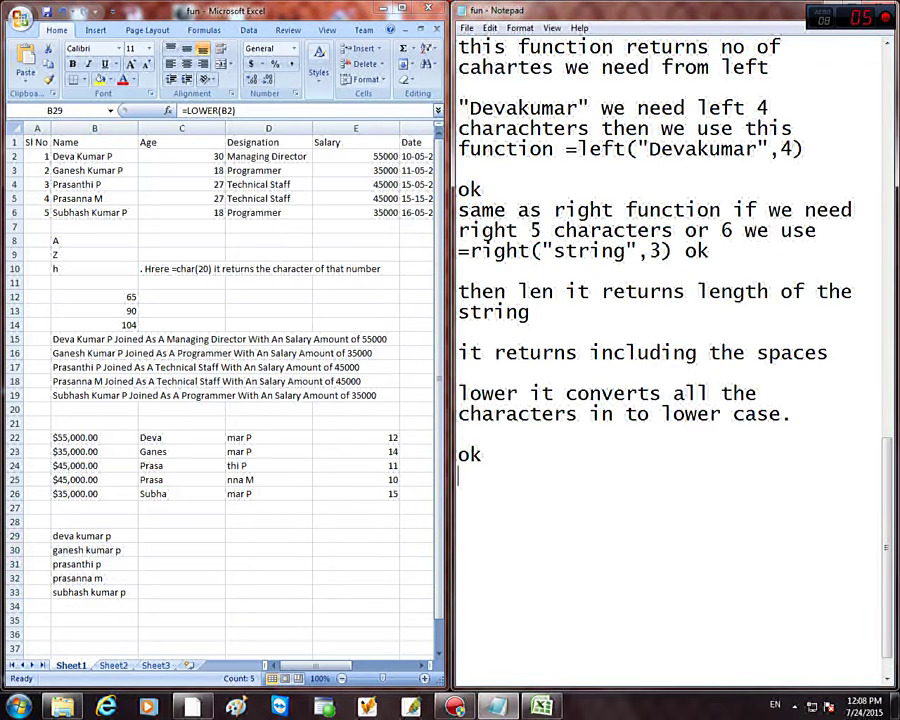
pyautogui.write('next f')
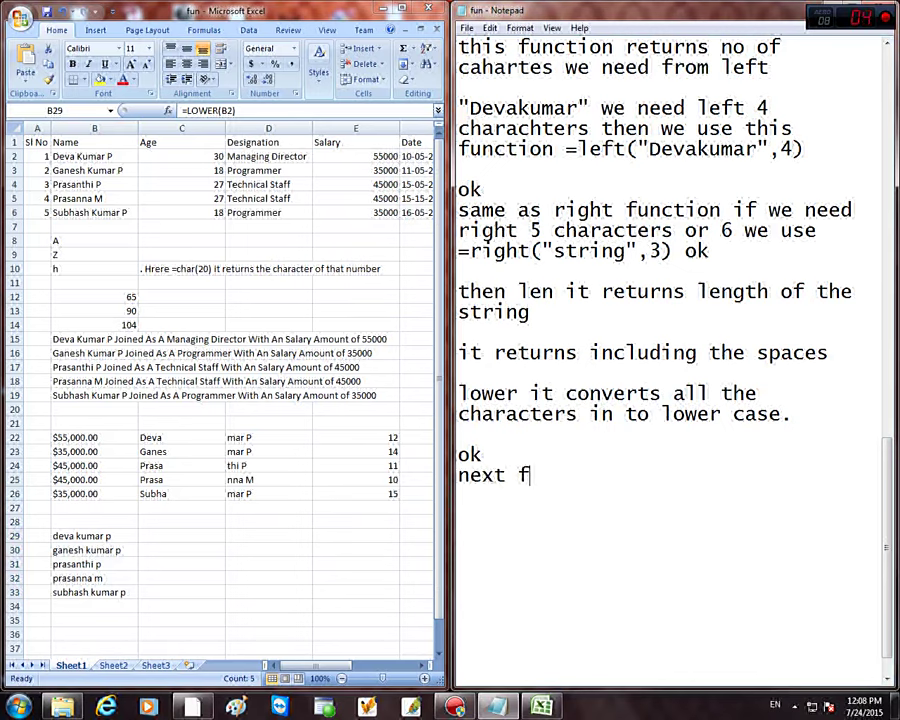
pyautogui.write('unction')
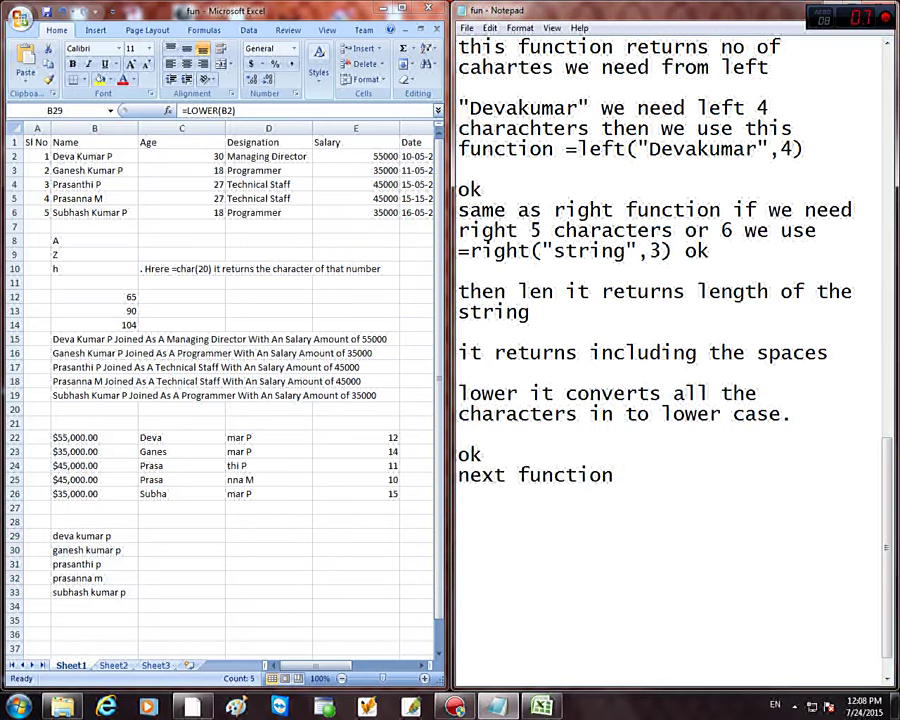
pyautogui.press('Return')
pyautogui.press('Return')
pyautogui.write('mid ')
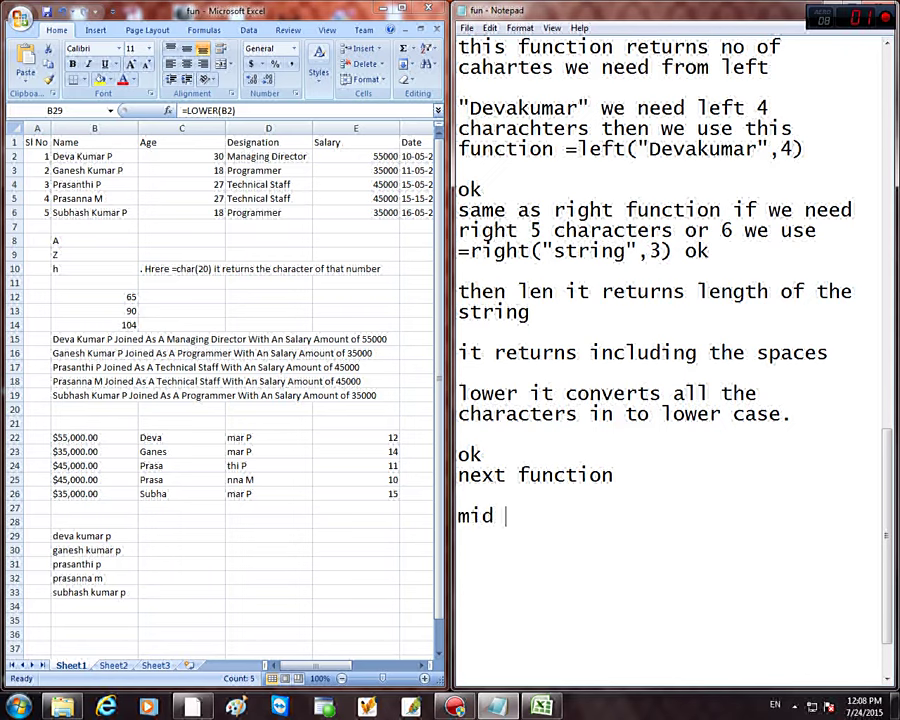
pyautogui.write('it retu')
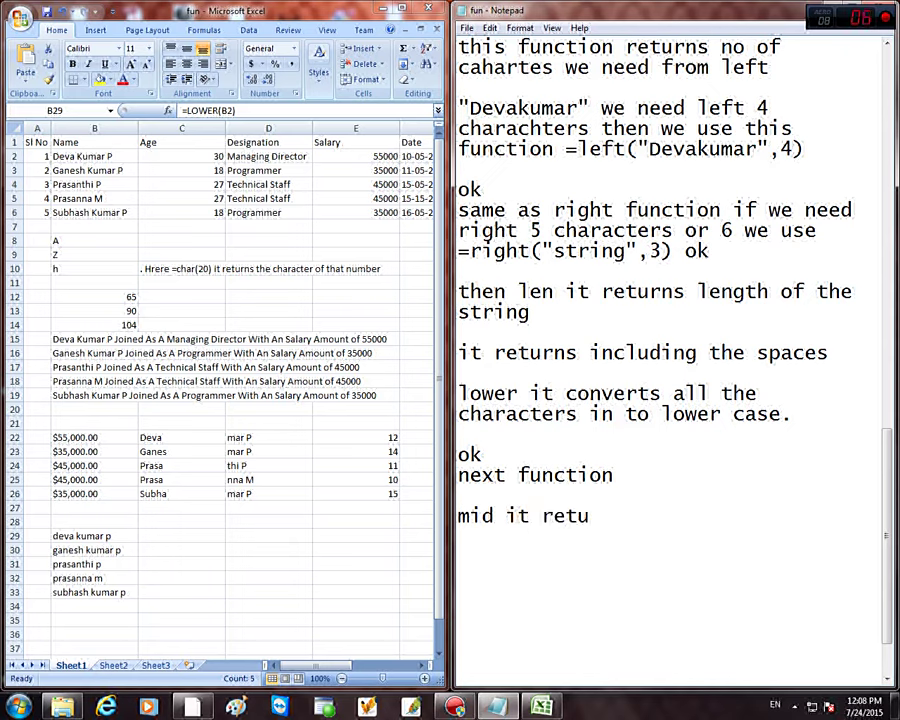
pyautogui.write('rns the ')
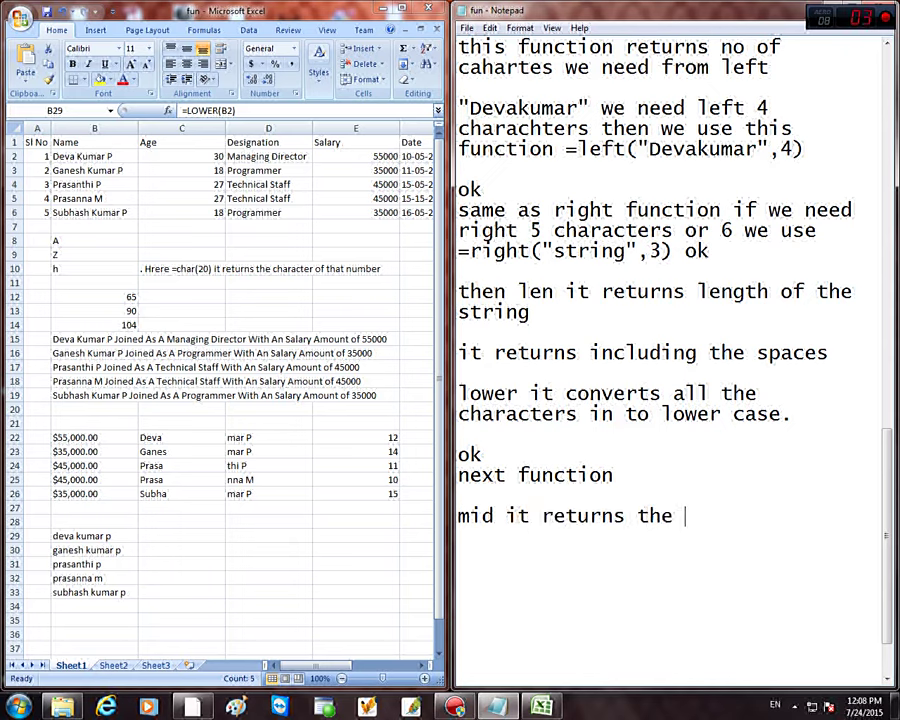
pyautogui.write('character ')
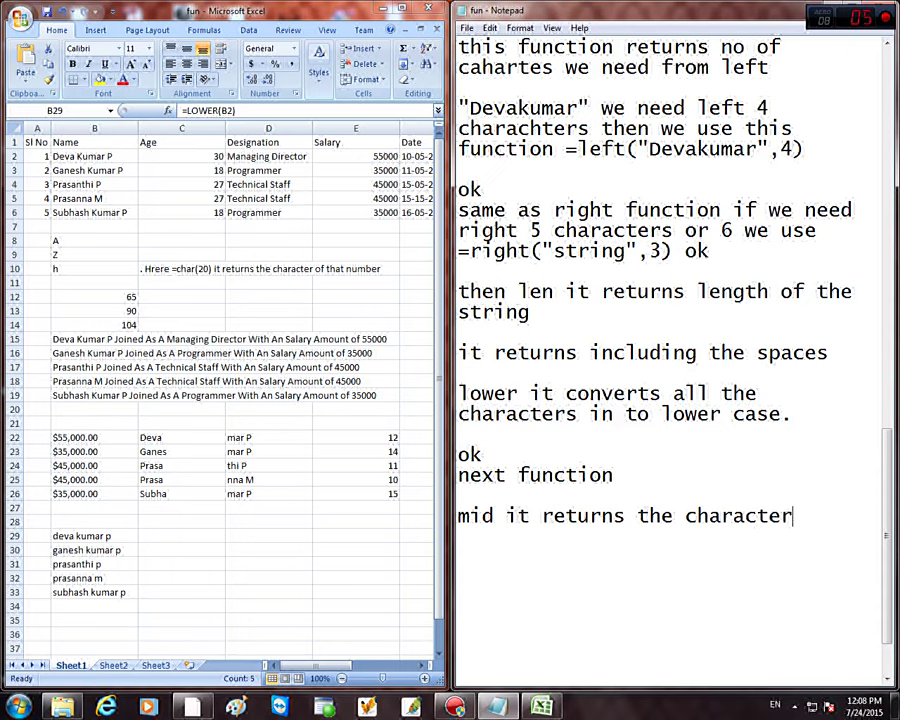
pyautogui.write('spec')
pyautogui.write('ific ')
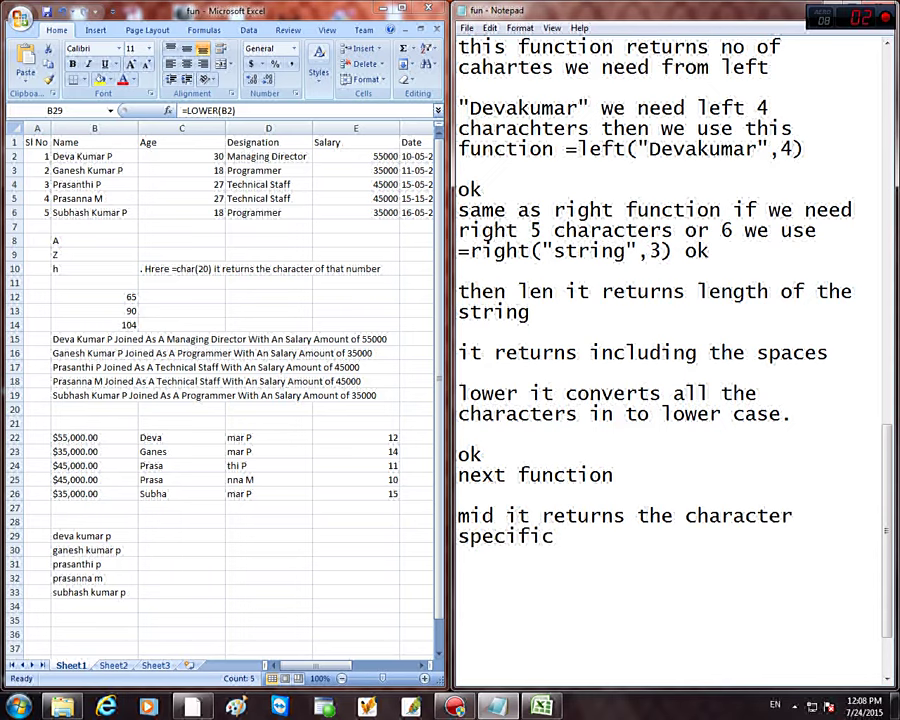
pyautogui.write('character ')
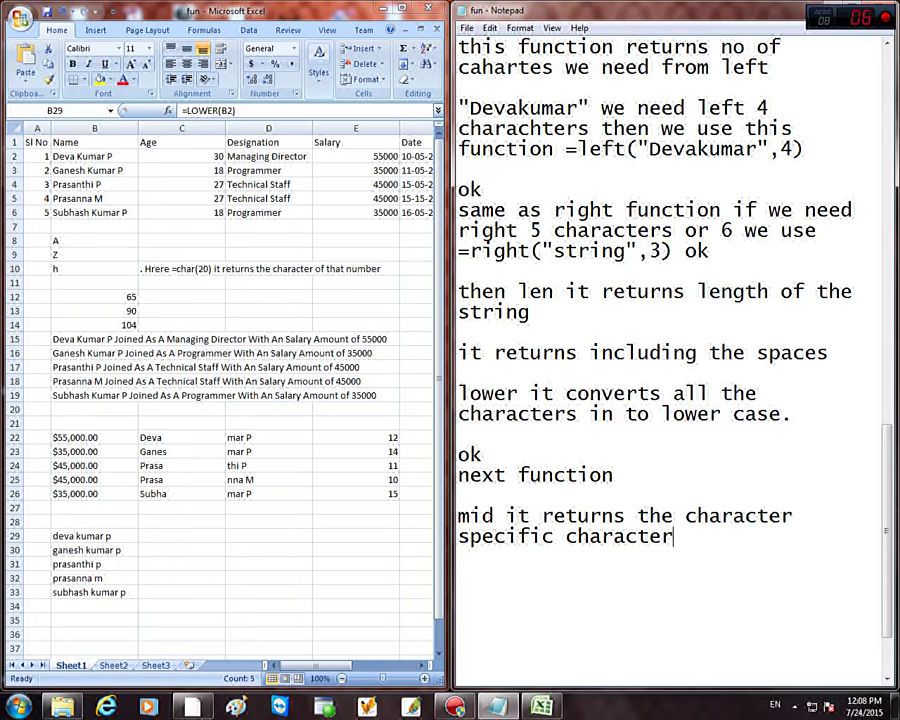
pyautogui.write('numb')
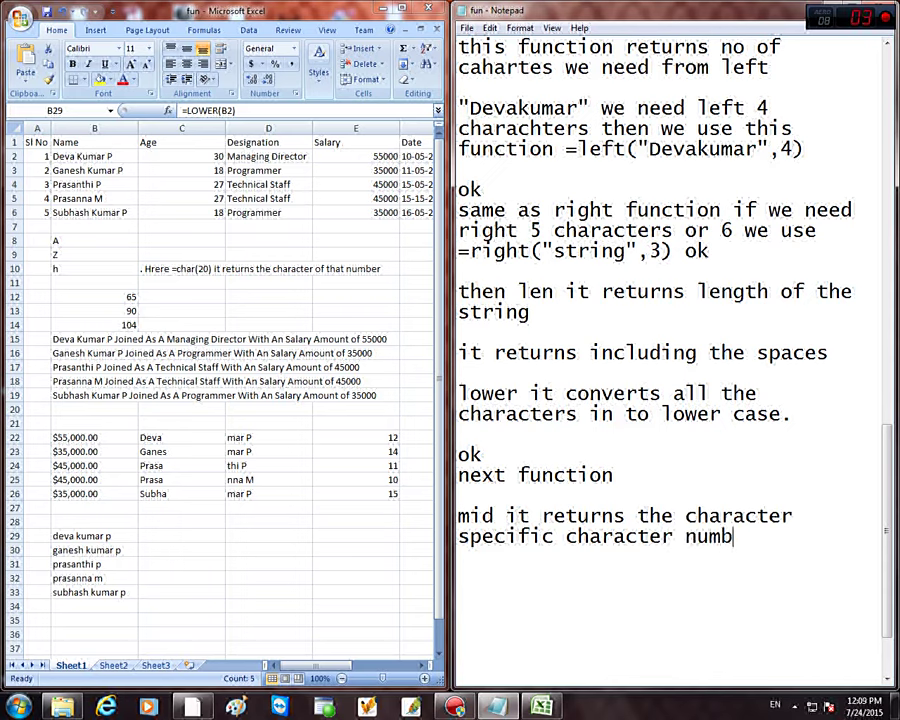
pyautogui.write('er and ')
pyautogui.write('ending ch')
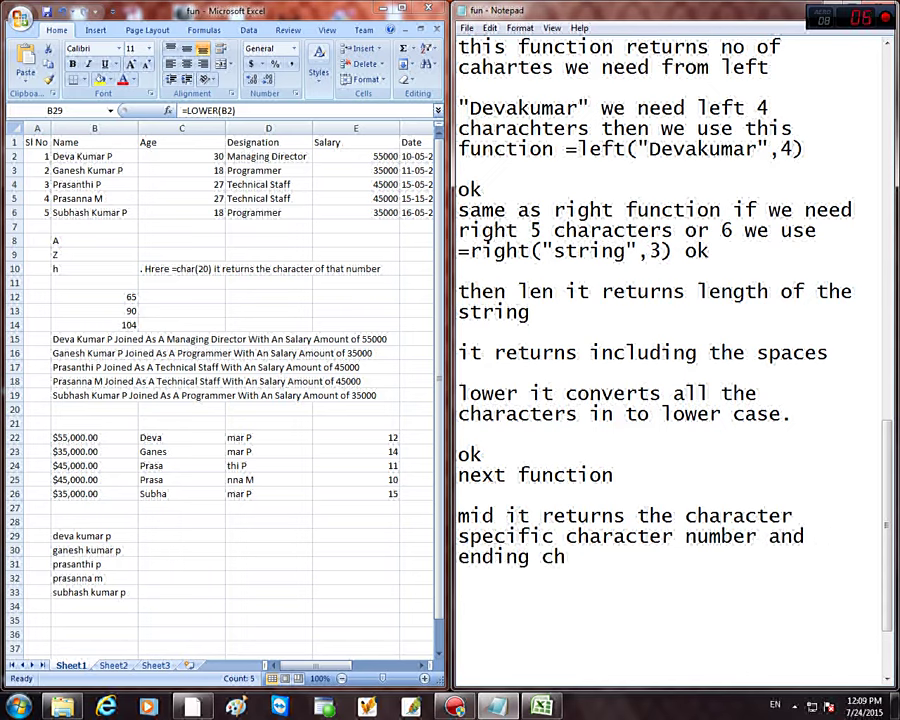
pyautogui.write('aracter nu')
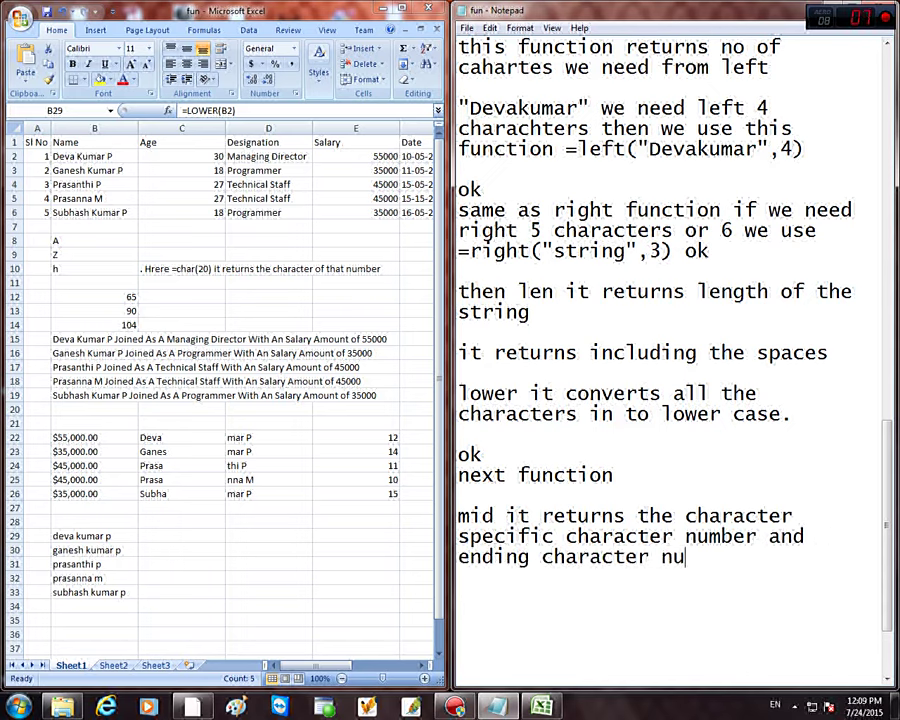
pyautogui.write('mber')
# Write the syntax =mid("Text",Starting From Number,Number of Characters) on a new line in the notes.
pyautogui.press('Return')
pyautogui.press('Return')
pyautogui.write('=')
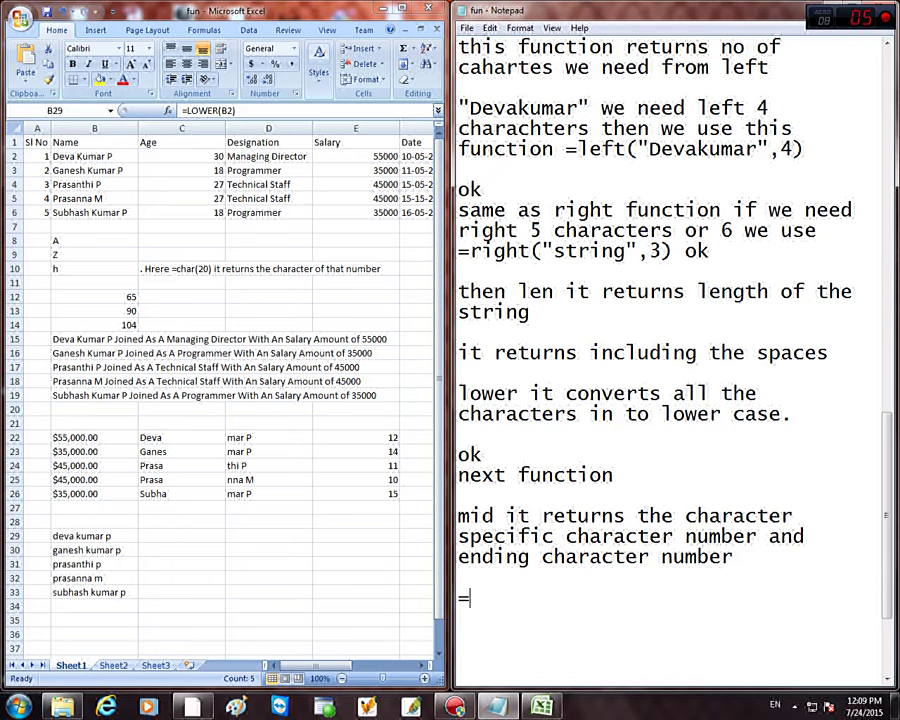
pyautogui.write('mid(')
pyautogui.write('"Tex')
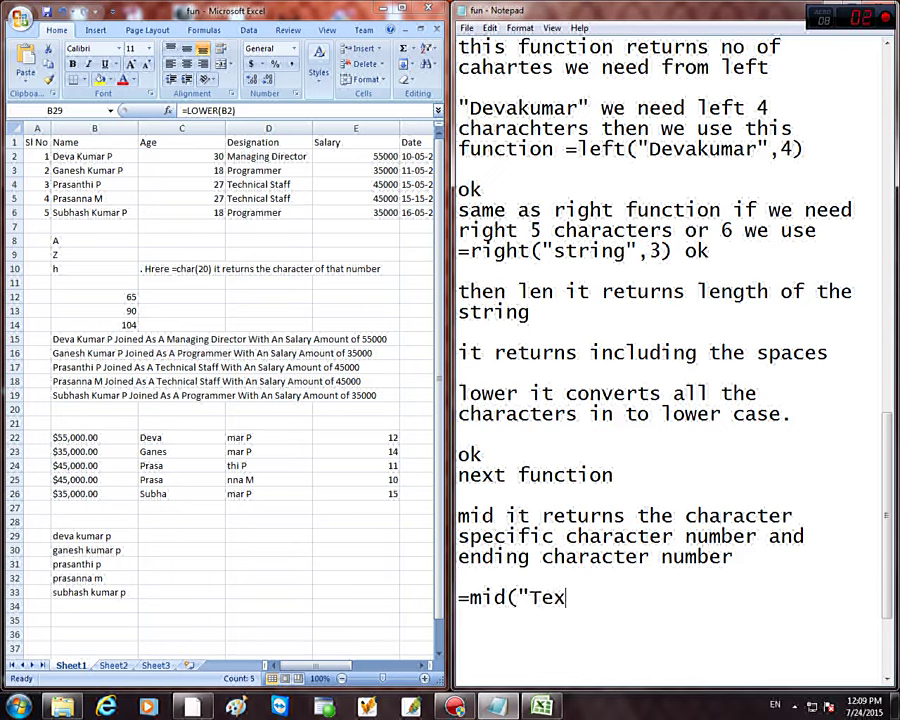
pyautogui.write('t",')
pyautogui.write('Start')
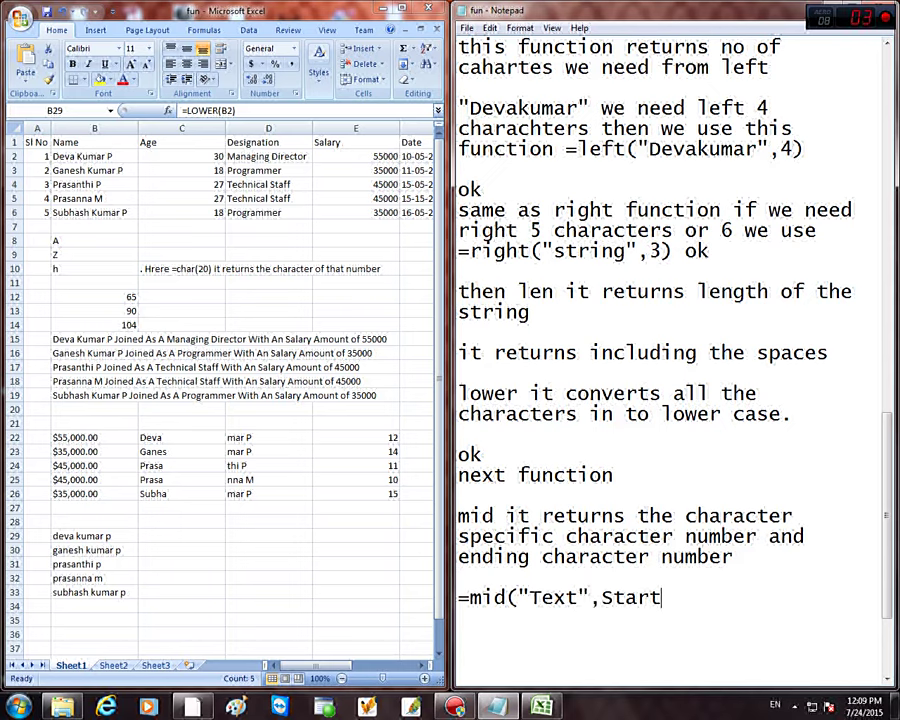
pyautogui.write('ing From ')
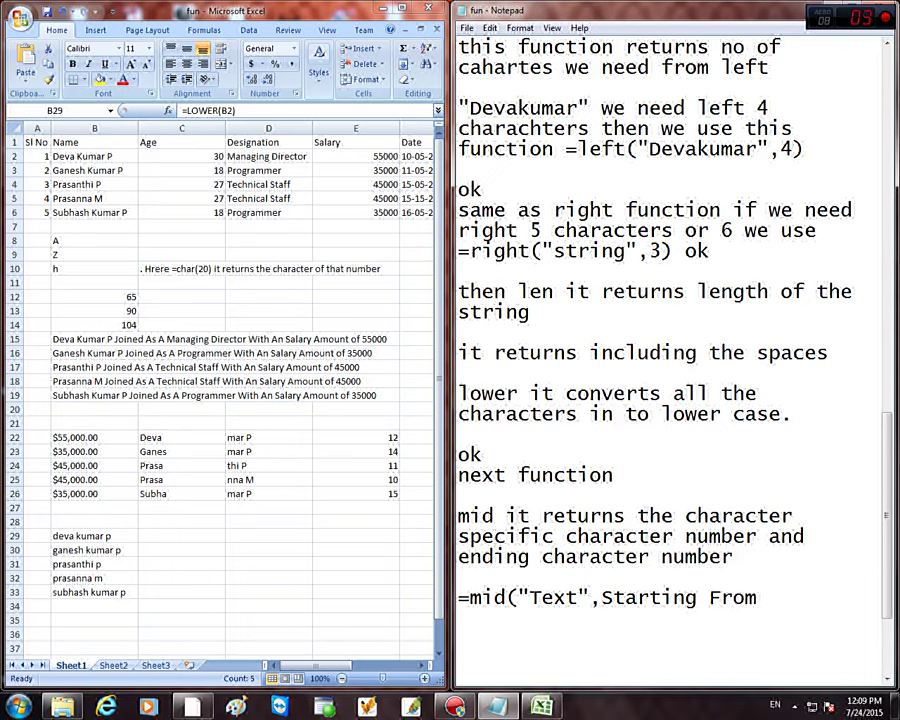
pyautogui.write('Number')
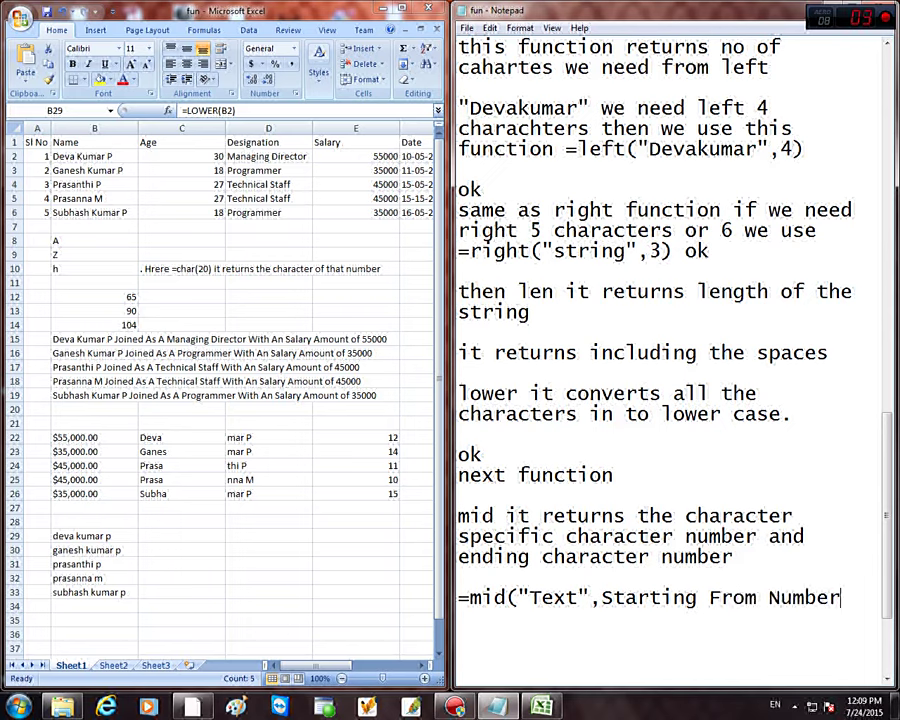
pyautogui.write(',')
pyautogui.write('Ending')
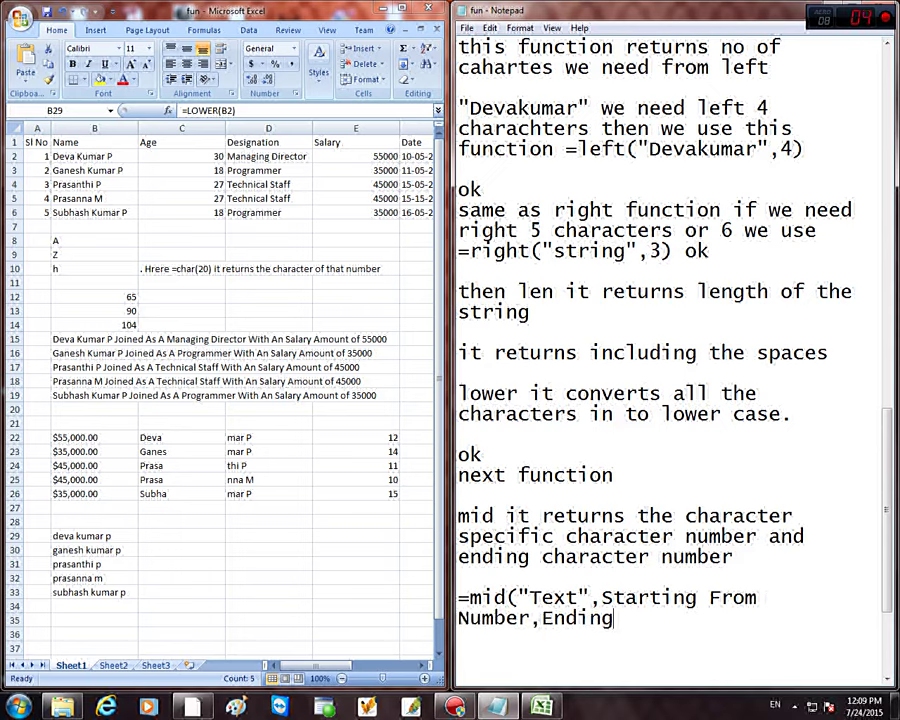
pyautogui.press('BackSpace')
pyautogui.press('BackSpace')
pyautogui.press('BackSpace')
pyautogui.press('BackSpace')
pyautogui.press('BackSpace')
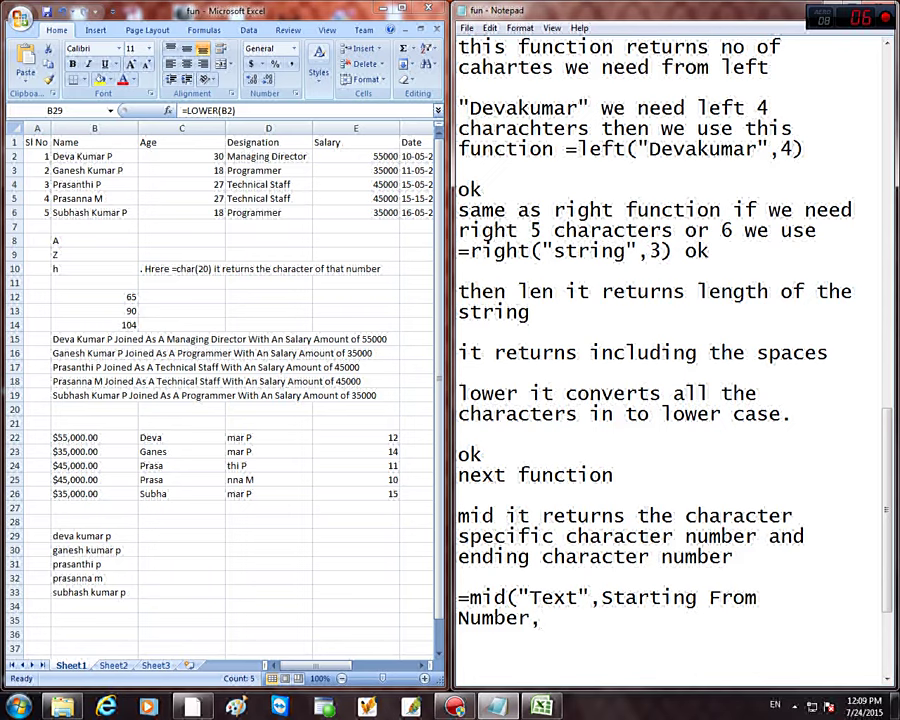
pyautogui.write('Number of ')
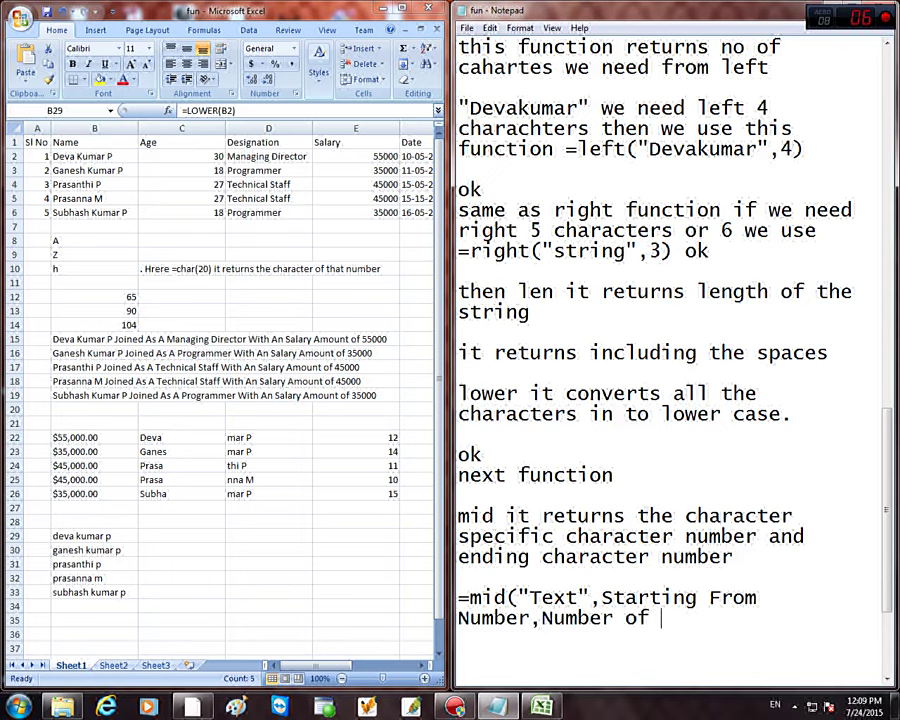
pyautogui.write('Characters')
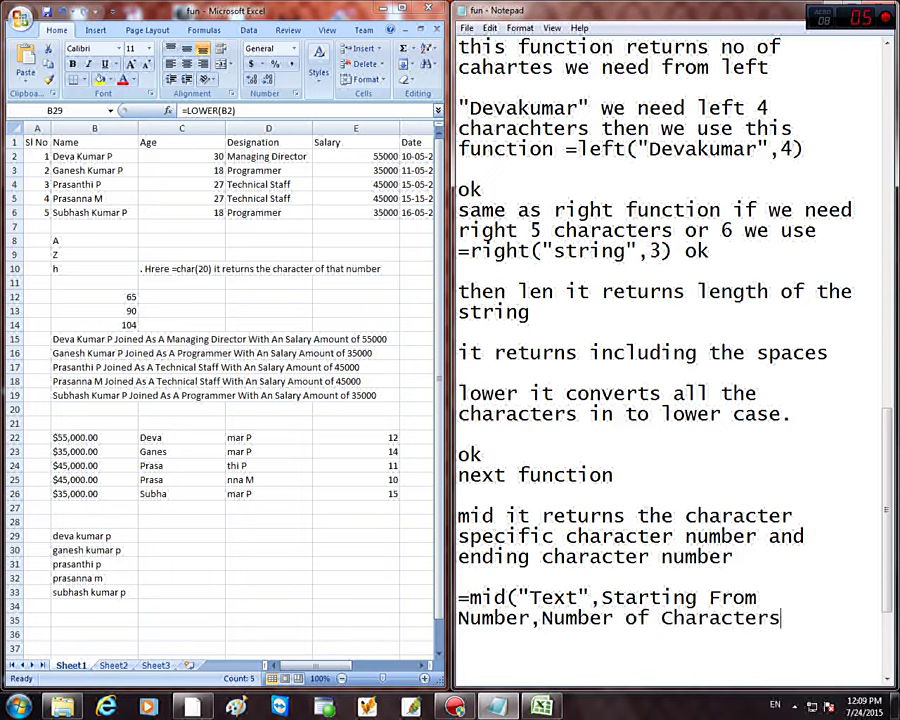
pyautogui.write(')')
pyautogui.press('Return')
pyautogui.press('Return')
pyautogui.hotkey('alt', 'Tab')
# Enter =mid(B2,1,5) in C29 so it returns 'Deva'.
pyautogui.click(181, 536)
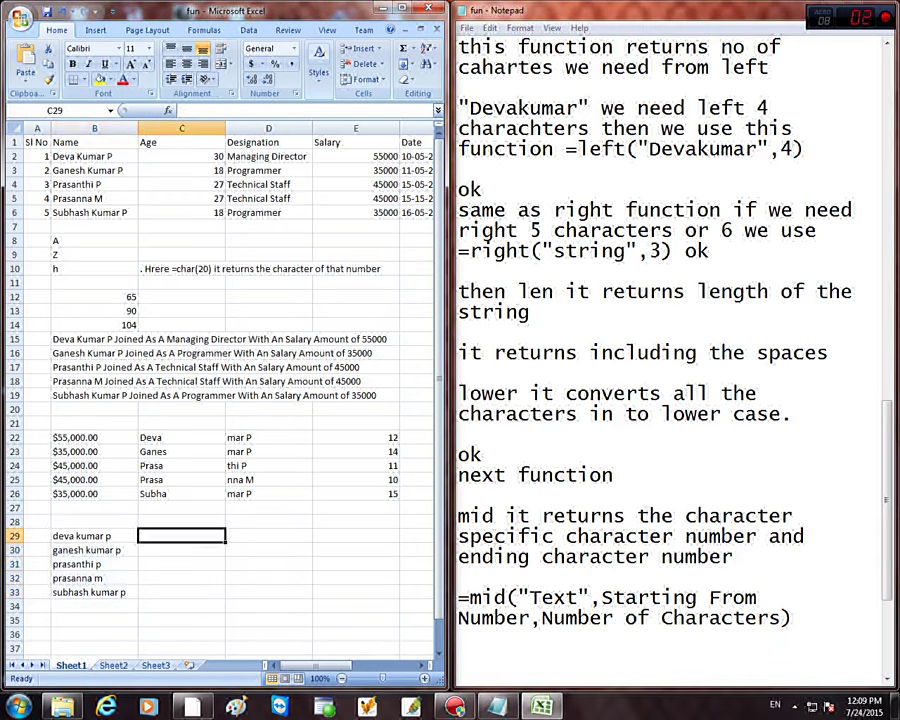
pyautogui.write('=mid')
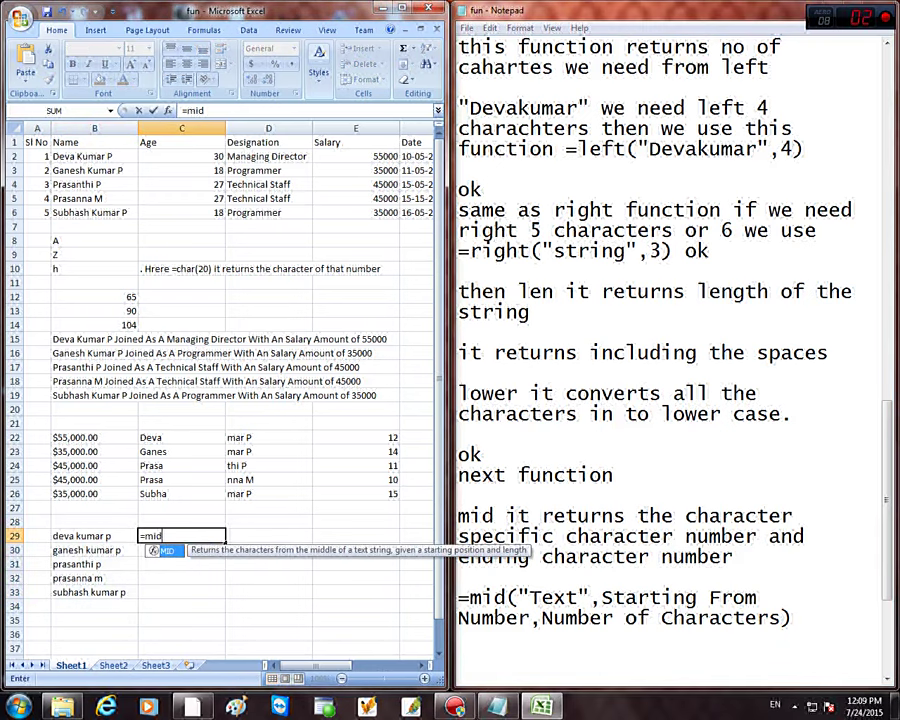
pyautogui.write('(')
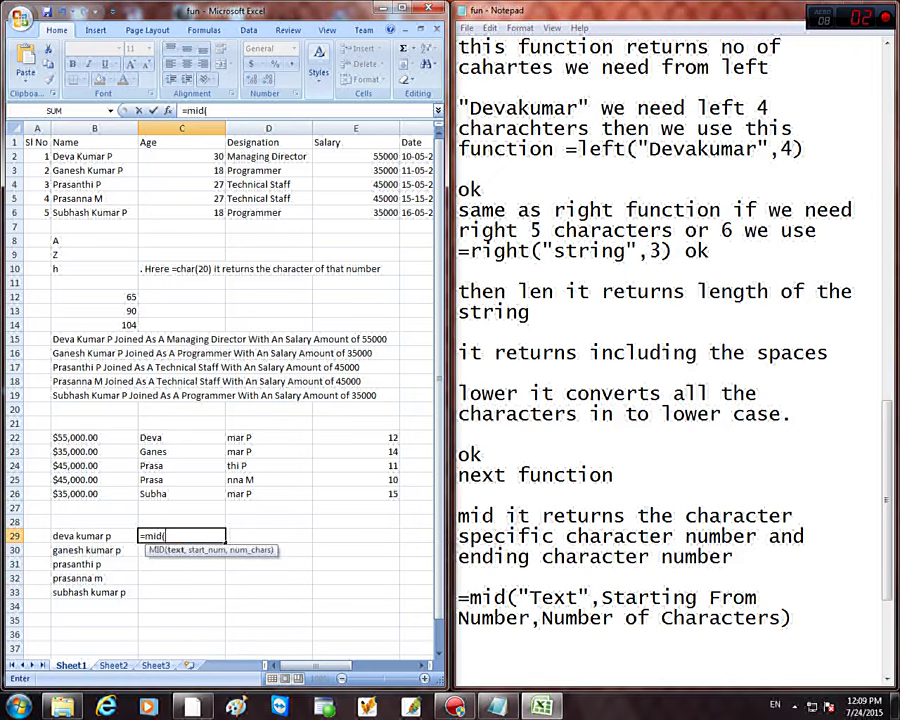
pyautogui.click(82, 156)
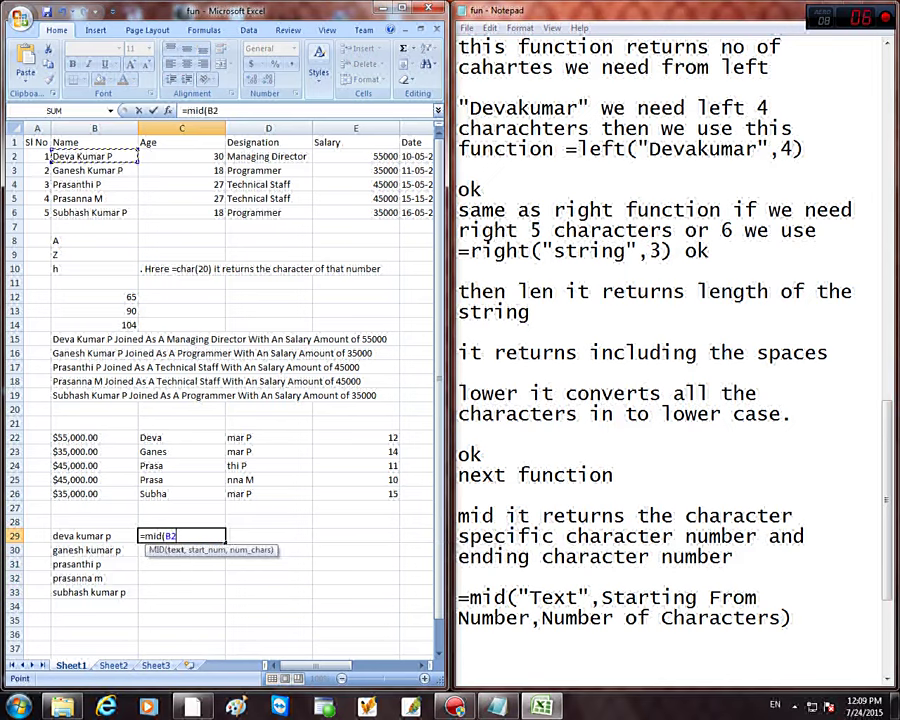
pyautogui.write(',1')
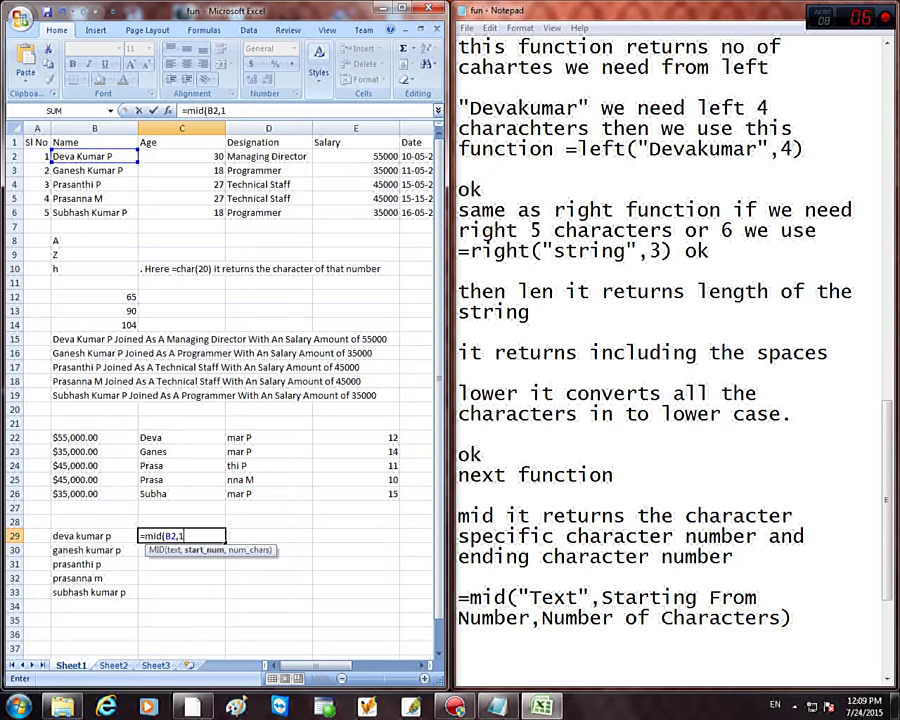
pyautogui.write(',5')
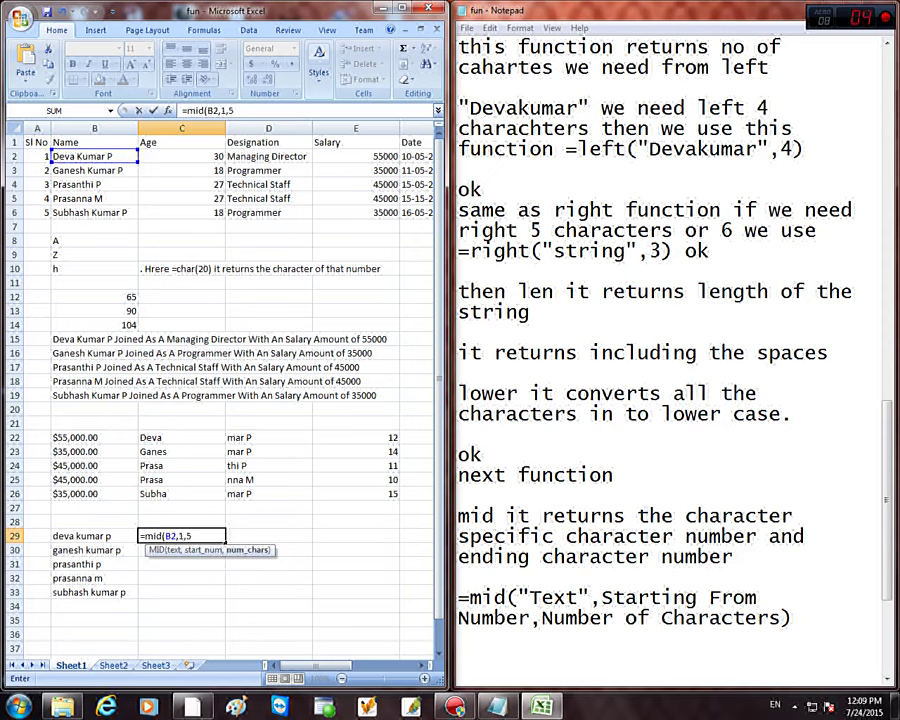
pyautogui.write(')')
pyautogui.press('Return')
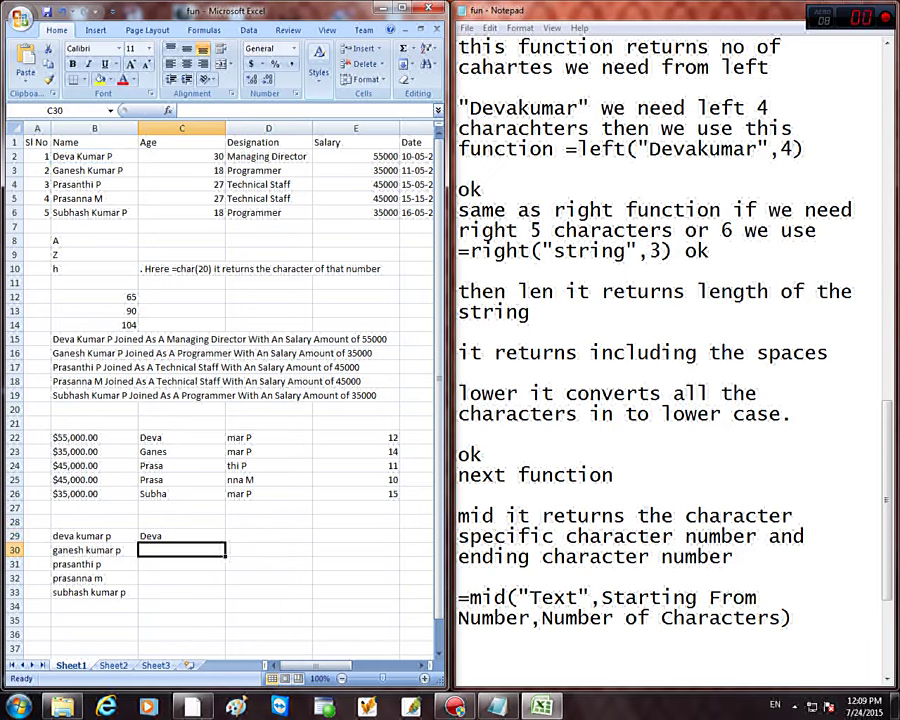
pyautogui.click(268, 536)
# Enter =MID(B2,3,5) in D29, returning 'va Ku'.
pyautogui.write('=')
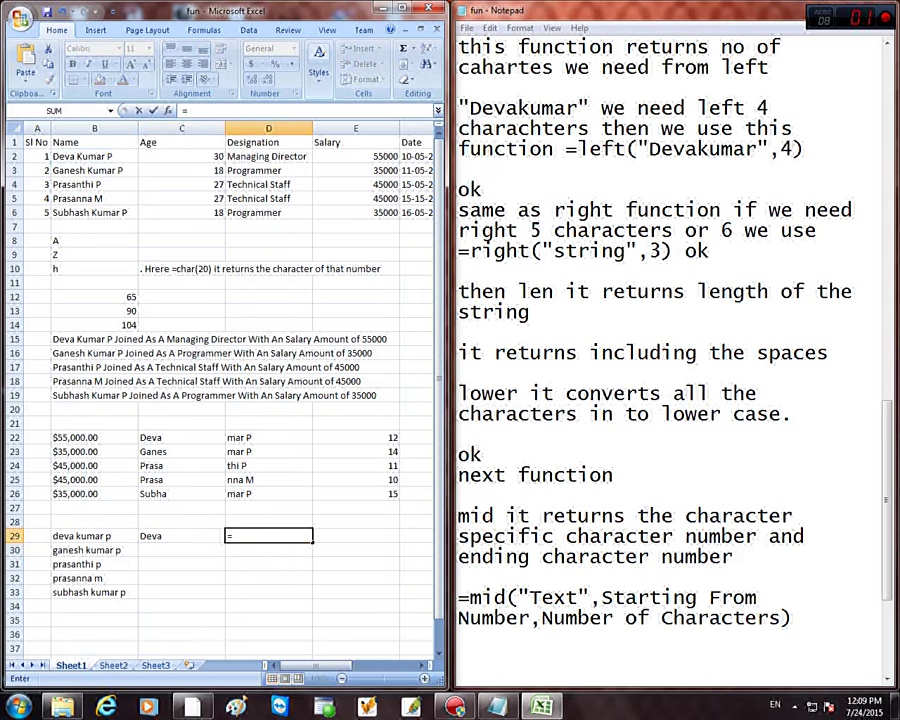
pyautogui.write('mid(')
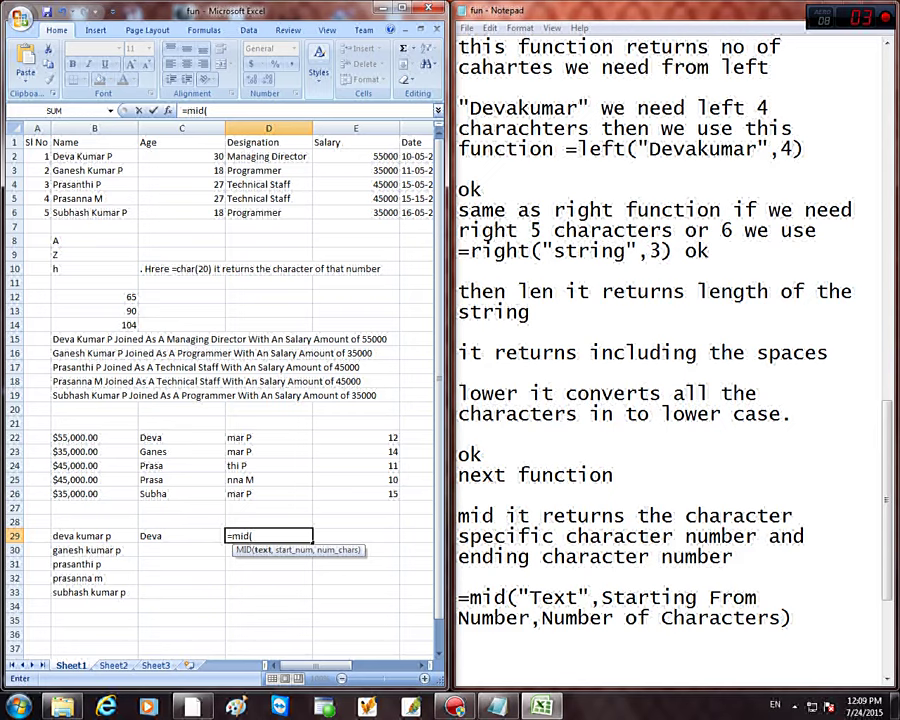
pyautogui.write('3,5')
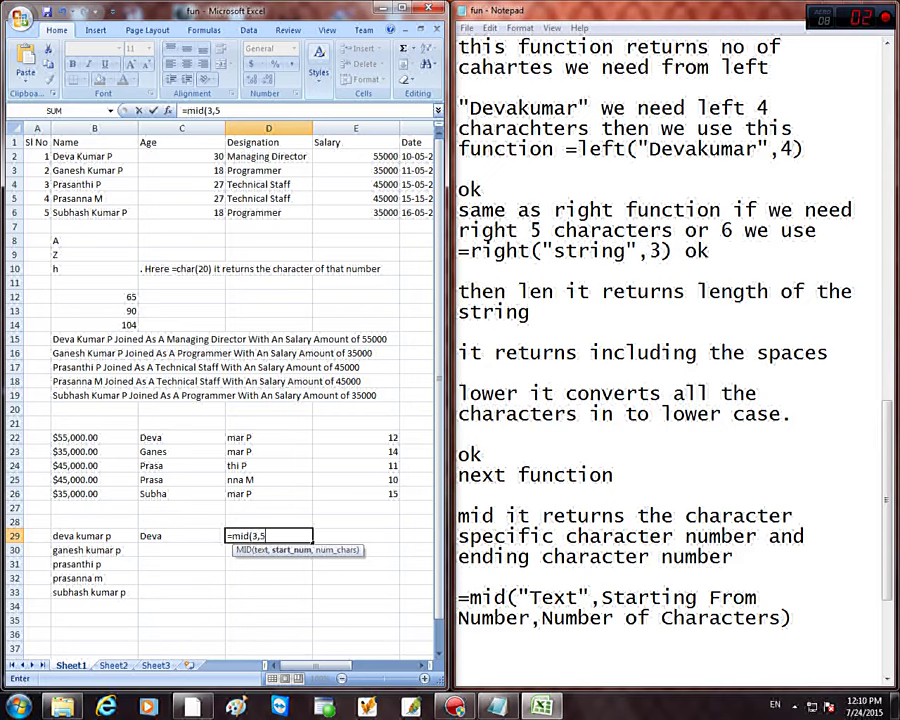
pyautogui.press('BackSpace')
pyautogui.press('BackSpace')
pyautogui.press('BackSpace')
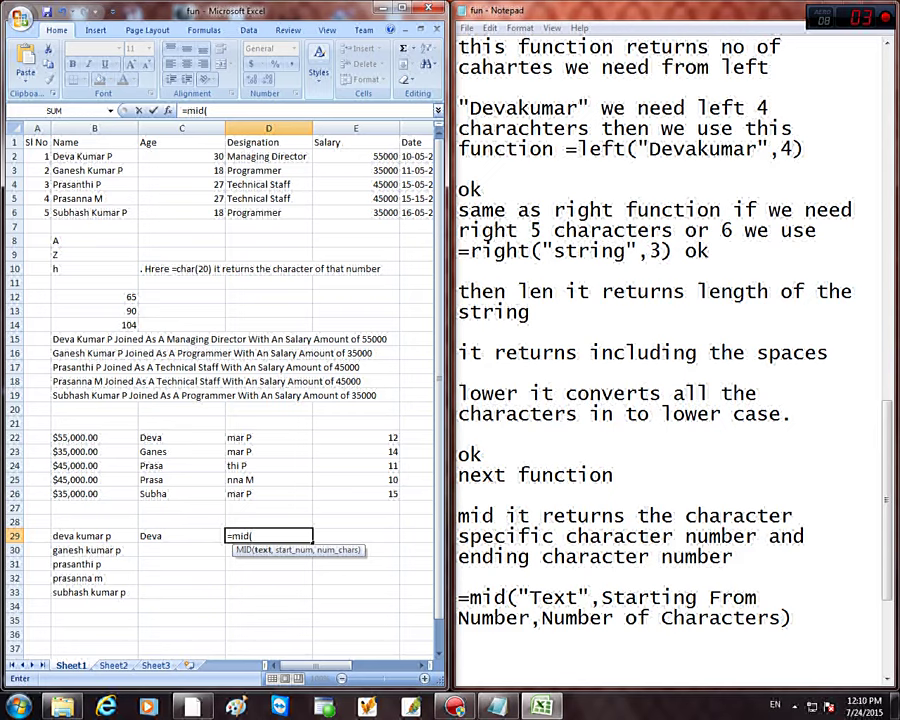
pyautogui.click(94, 156)
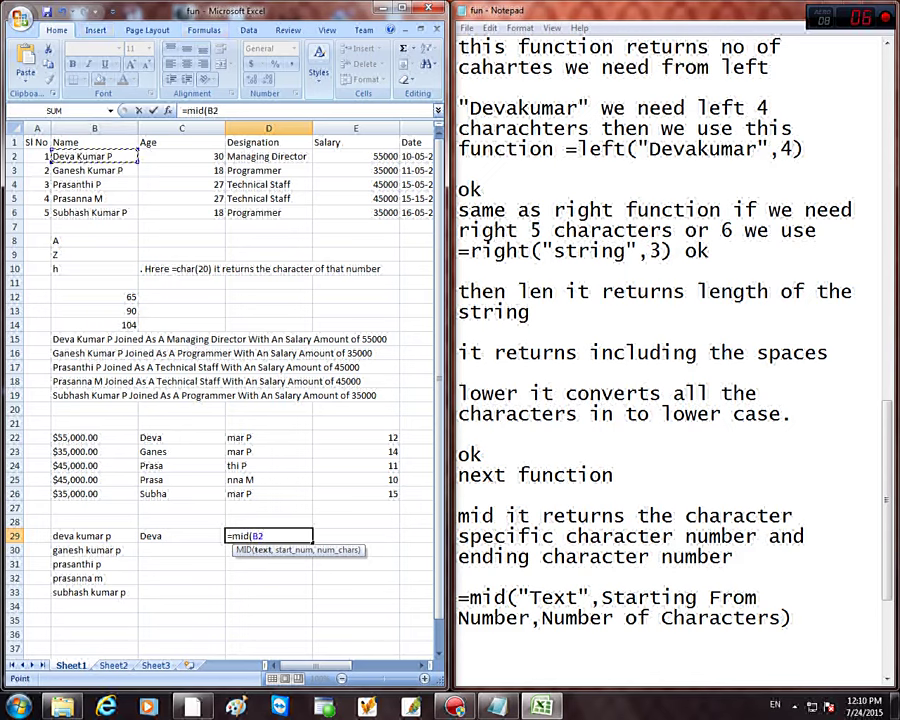
pyautogui.write(',3,5)')
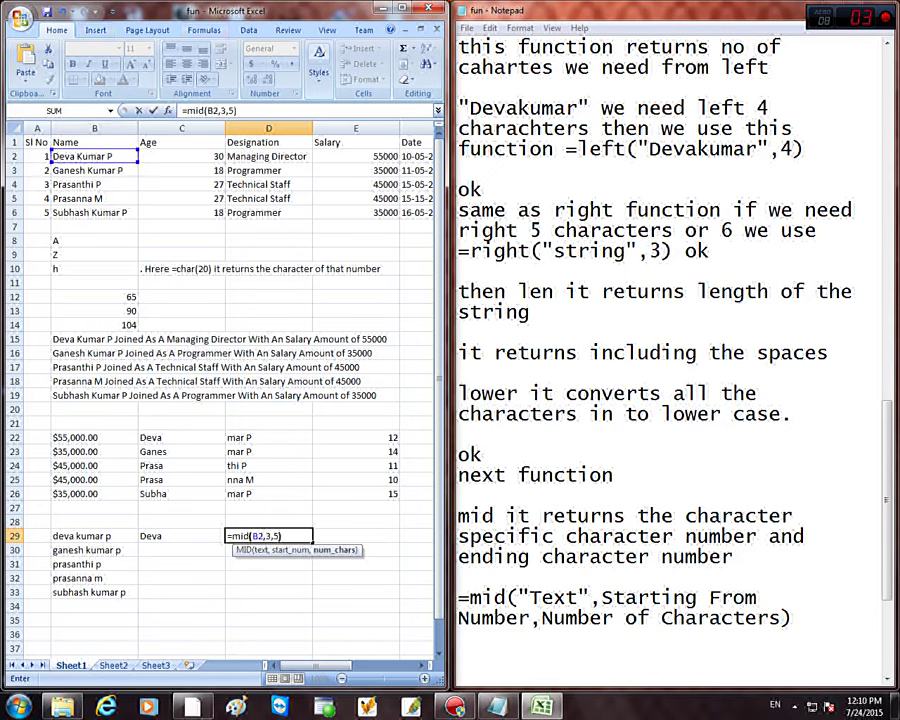
pyautogui.press('Return')
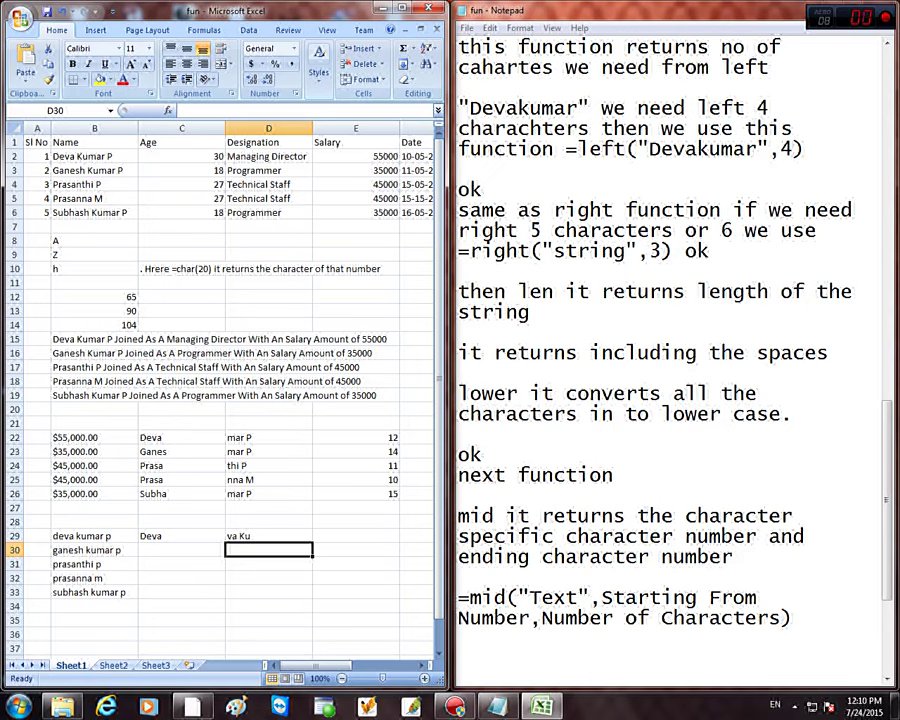
# Fill the C29 and D29 MID formulas down through row 33.
pyautogui.click(182, 536)
pyautogui.moveTo(225, 543); pyautogui.dragTo(226, 598)
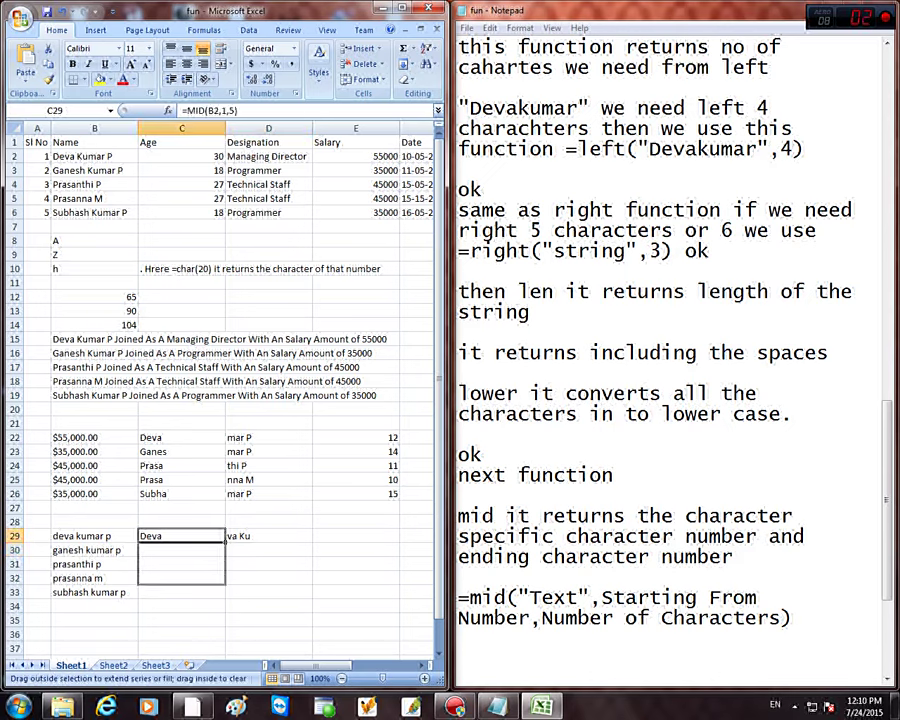
pyautogui.click(268, 536)
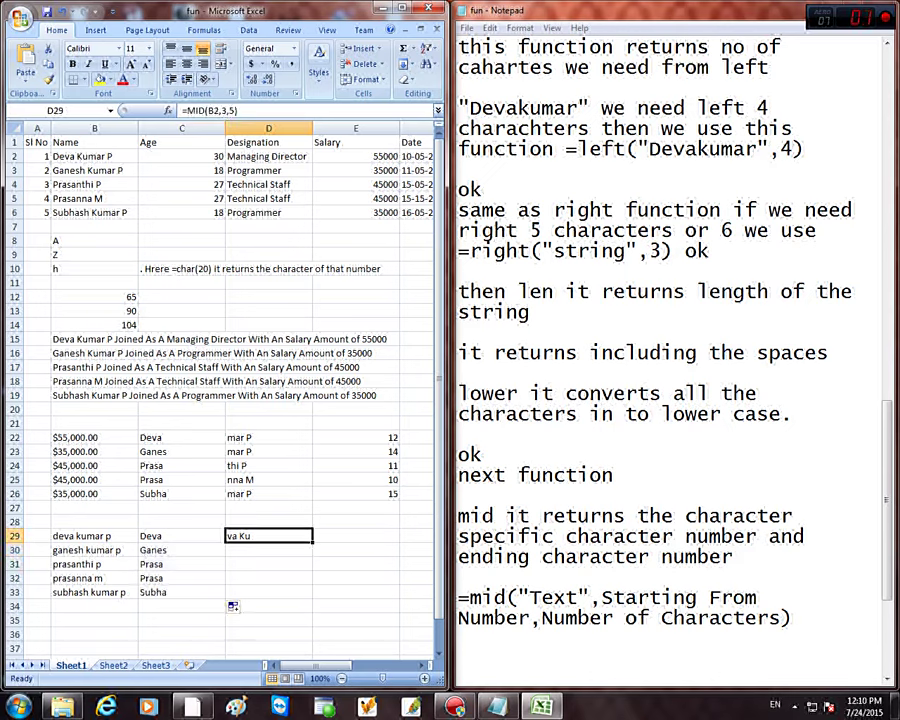
pyautogui.moveTo(313, 543); pyautogui.dragTo(313, 597)
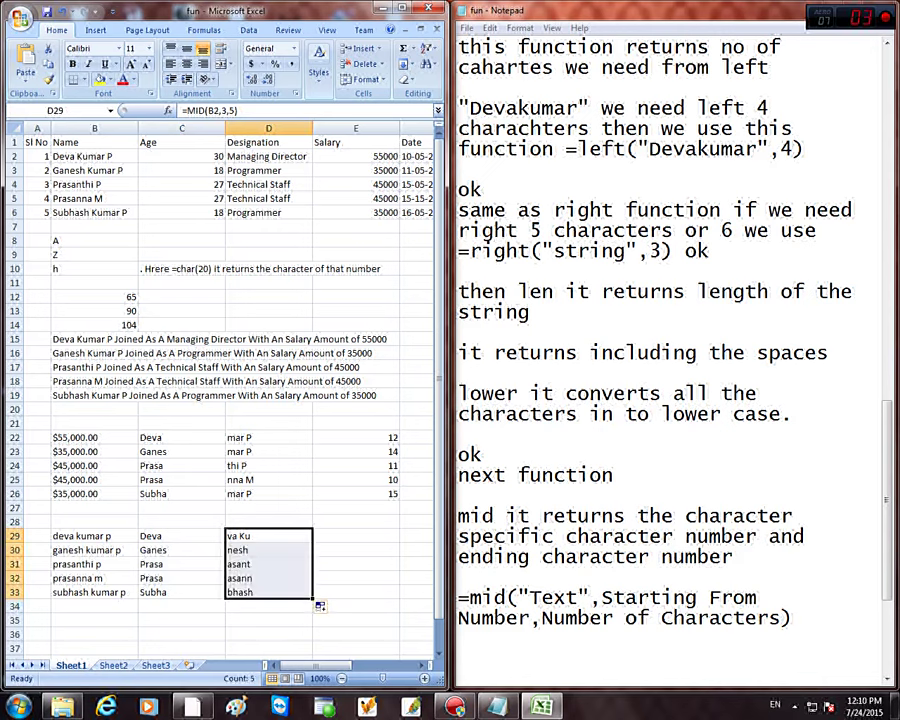
pyautogui.click(356, 536)
# Enter =MID(B2,6,3) in E29, returning 'Kum', and fill it down to E33.
pyautogui.write('=mid')
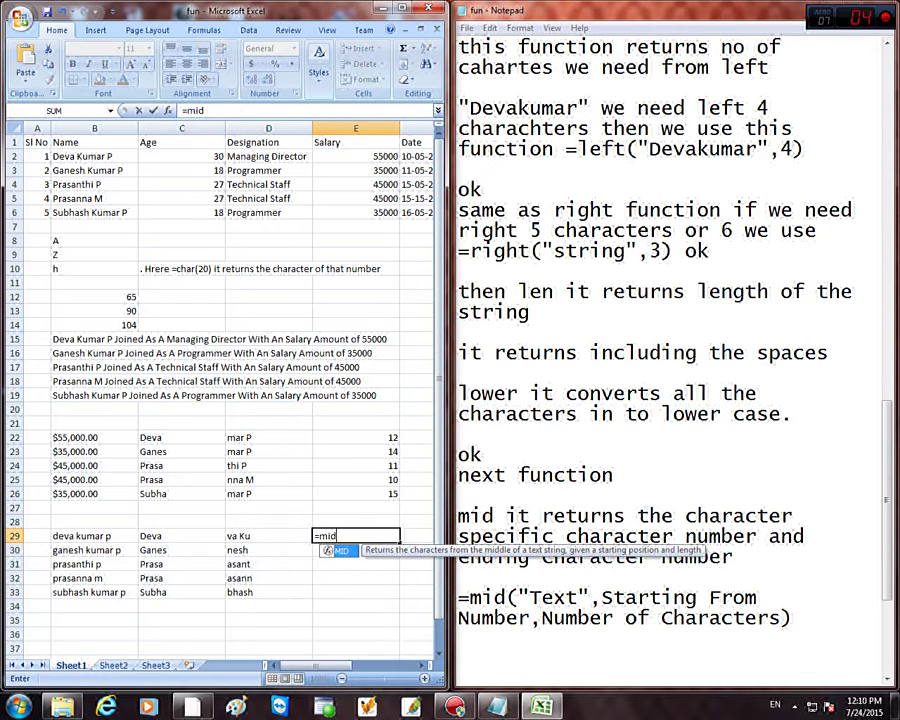
pyautogui.write('(')
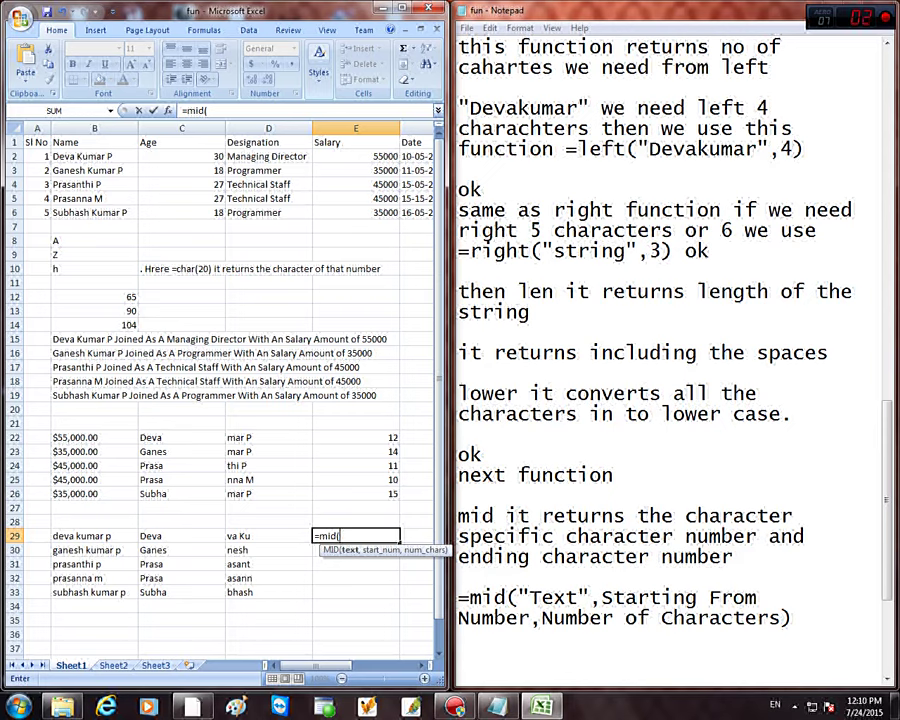
pyautogui.click(95, 156)
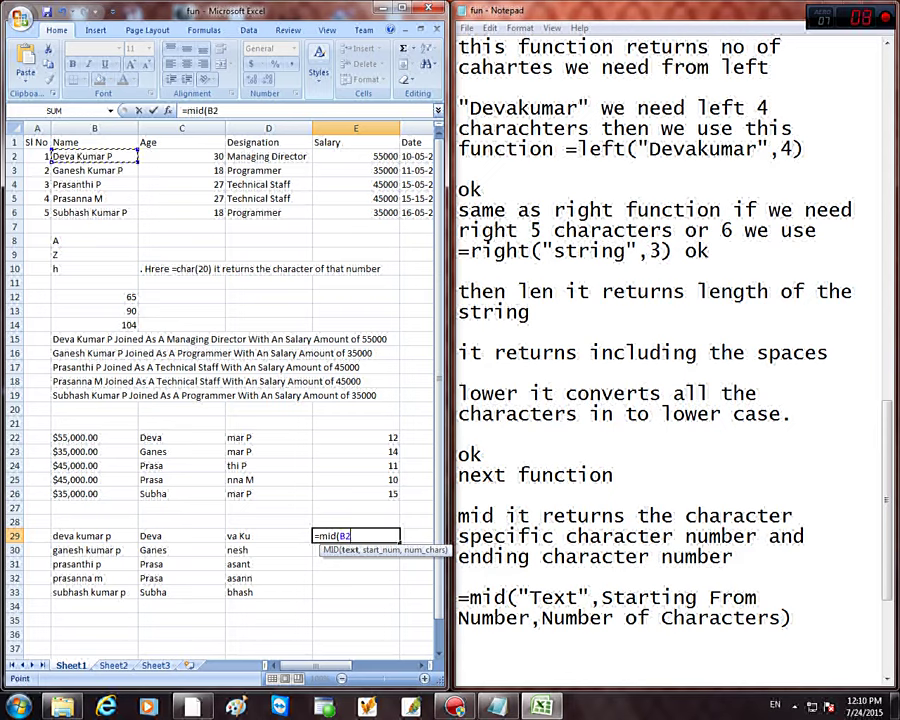
pyautogui.write(',6')
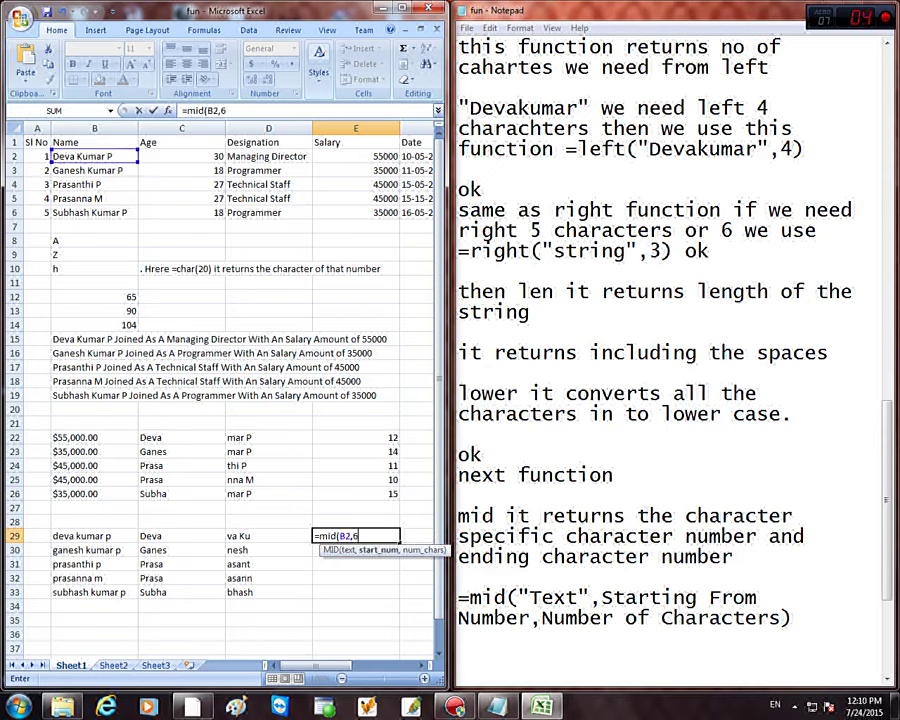
pyautogui.write(',3)')
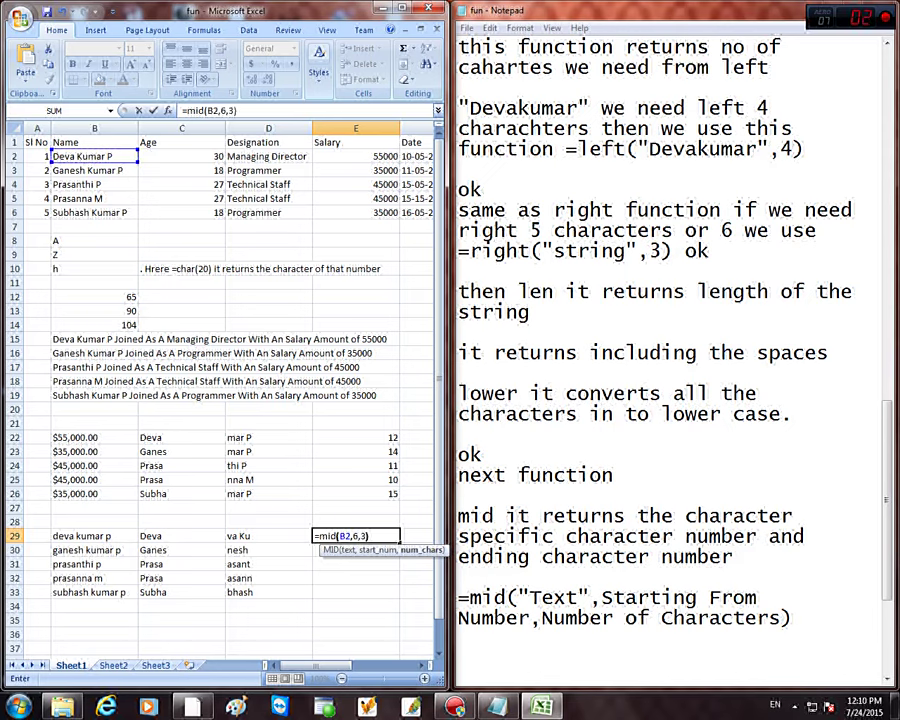
pyautogui.press('Return')
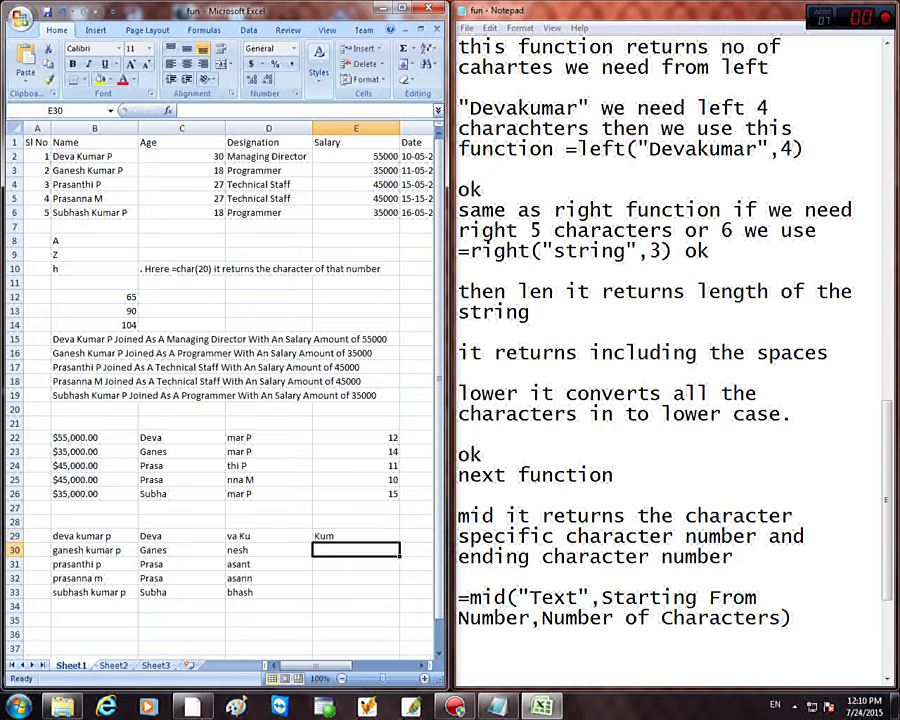
pyautogui.click(355, 536)
pyautogui.moveTo(400, 543); pyautogui.dragTo(400, 598)
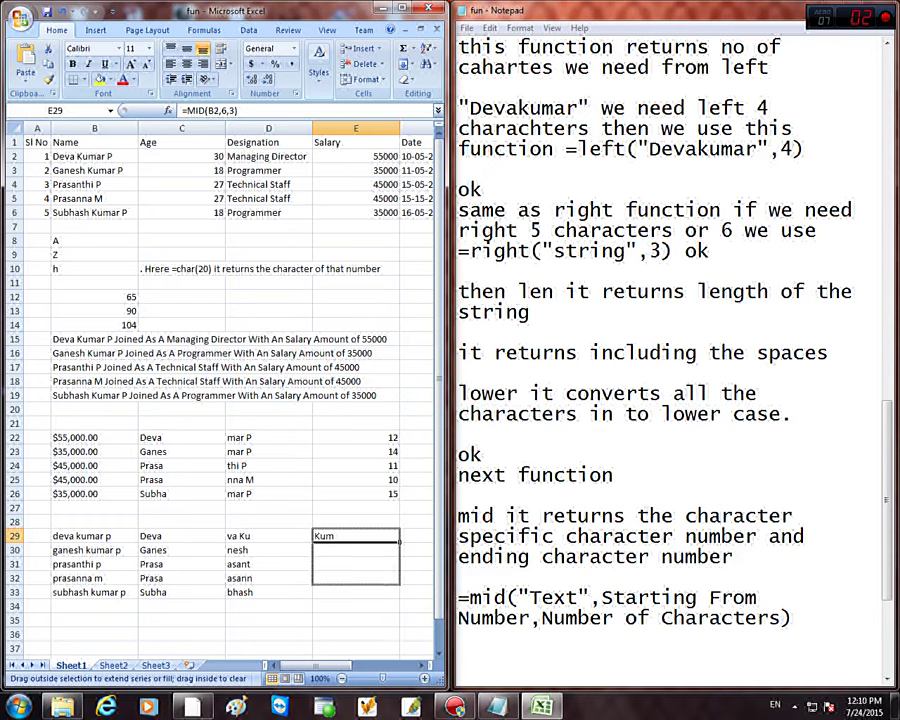
pyautogui.click(792, 617)
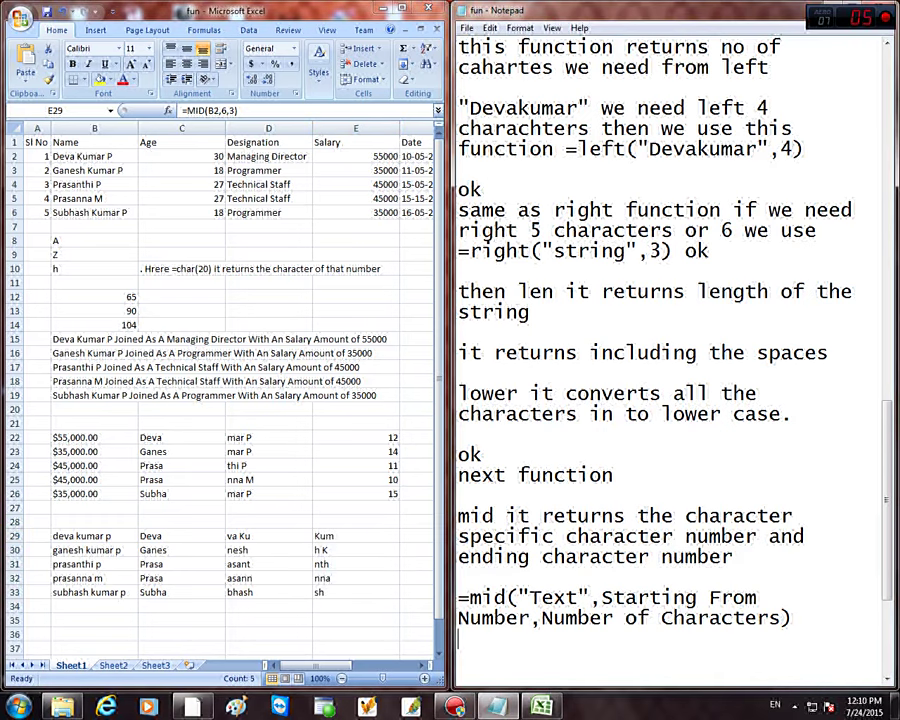
pyautogui.press('Return')
pyautogui.press('Return')
# Add 'next' and 'proper' lines, the note 'it returns first letter upper and remaining lower', and =proper("text").
pyautogui.write('it wil')
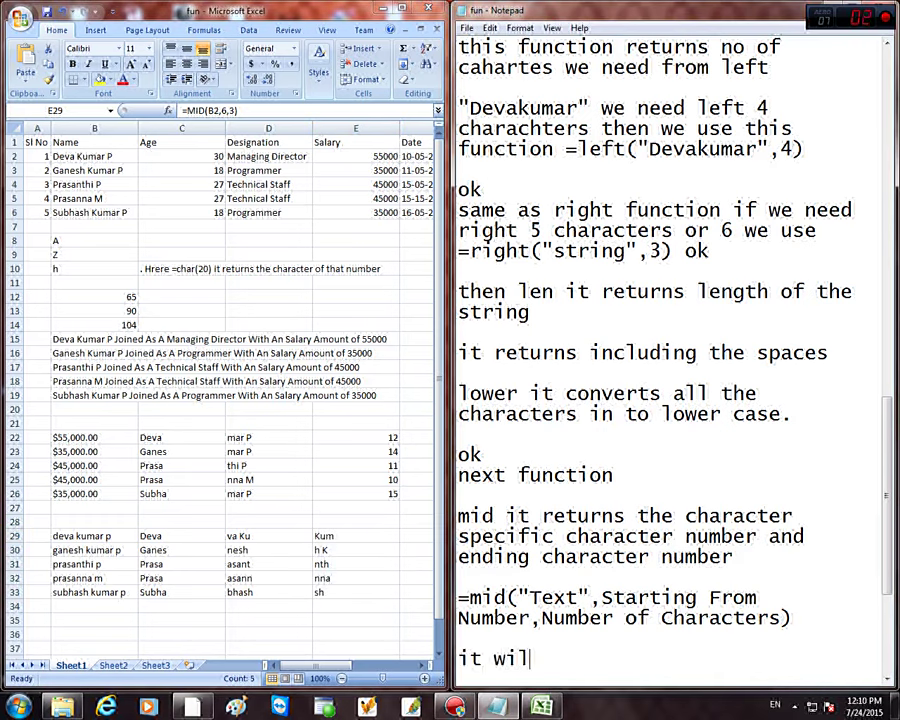
pyautogui.write('l rec')
pyautogui.press('BackSpace')
pyautogui.write('tur')
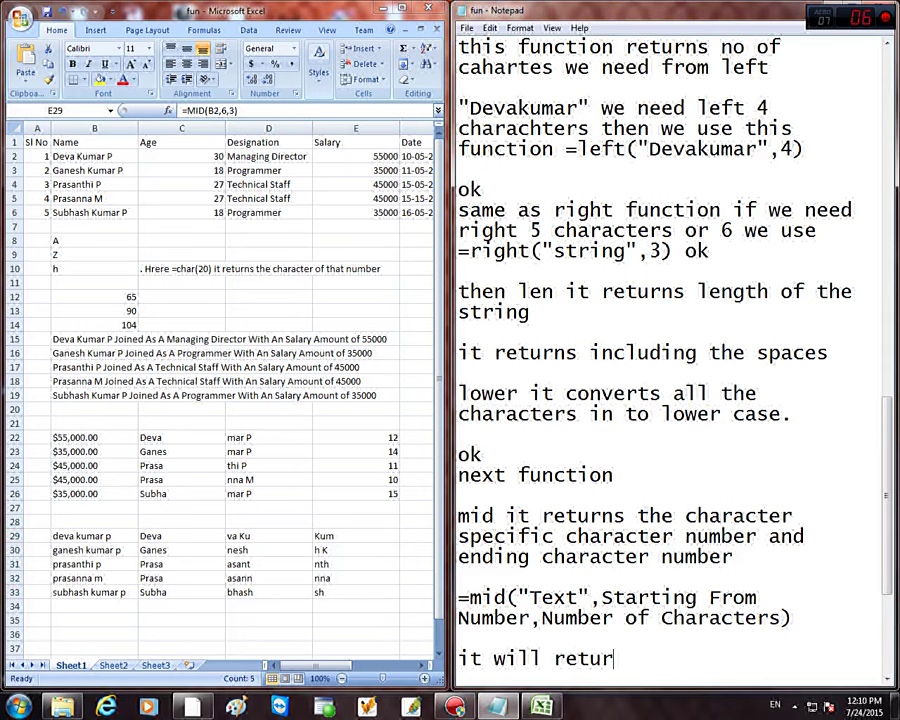
pyautogui.write('ns like')
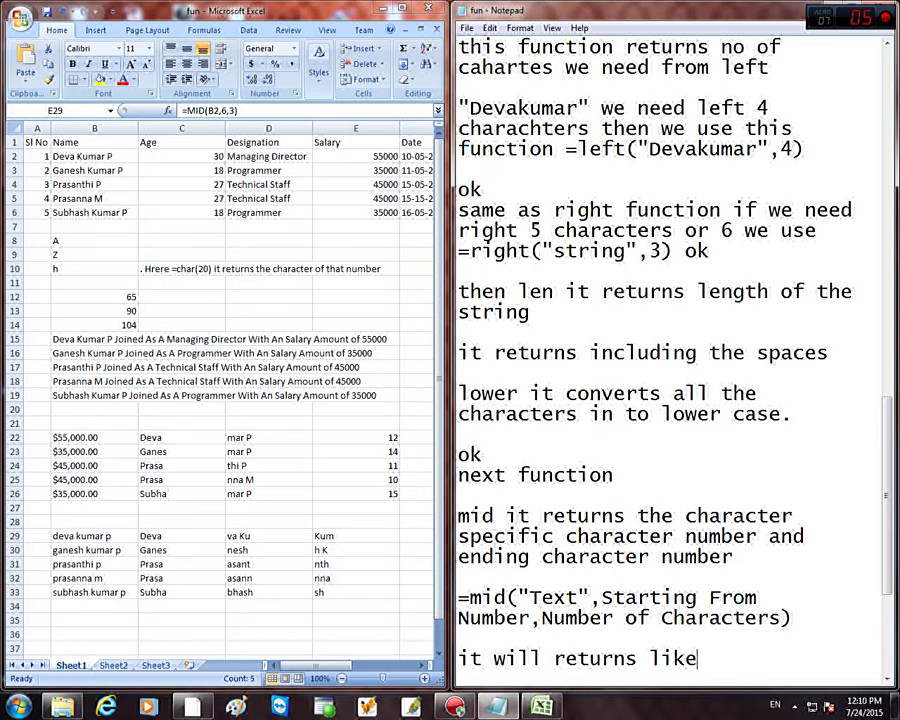
pyautogui.press('Return')
pyautogui.write('nex')
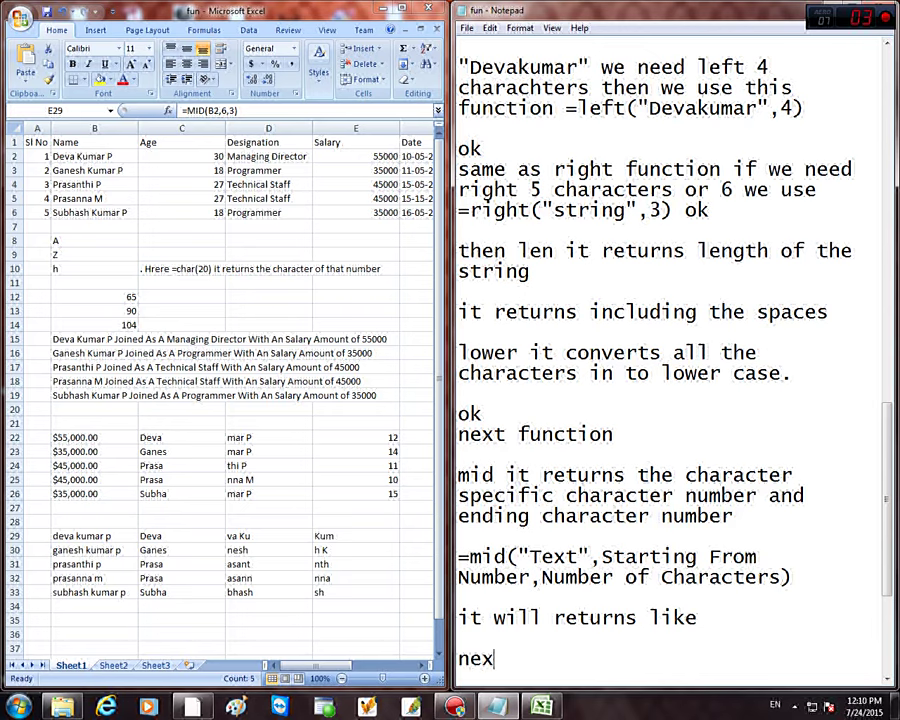
pyautogui.write('t')
pyautogui.press('Return')
pyautogui.write('proper')
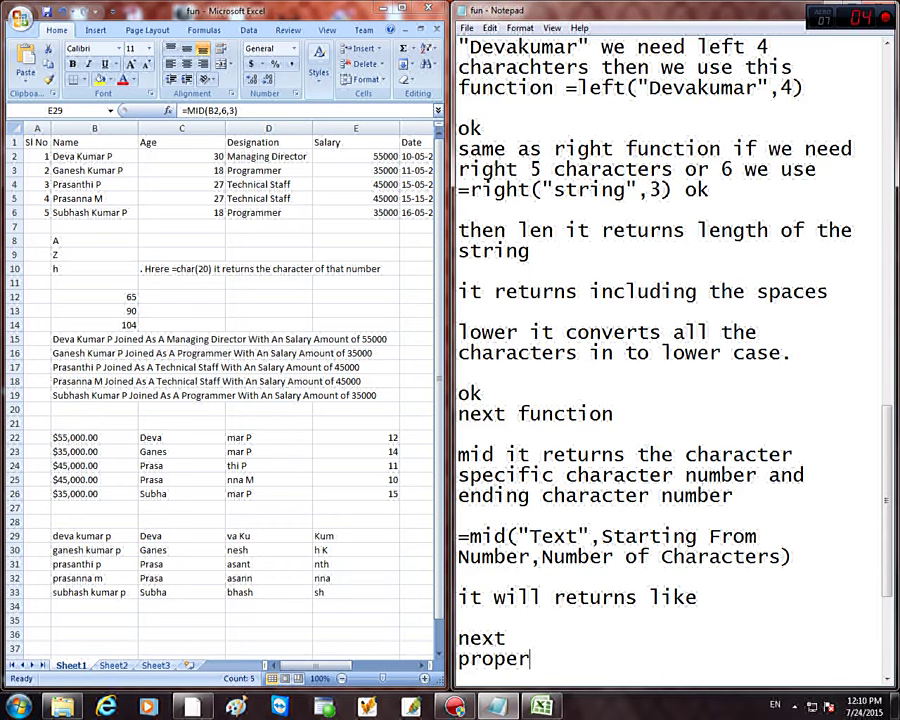
pyautogui.press('Return')
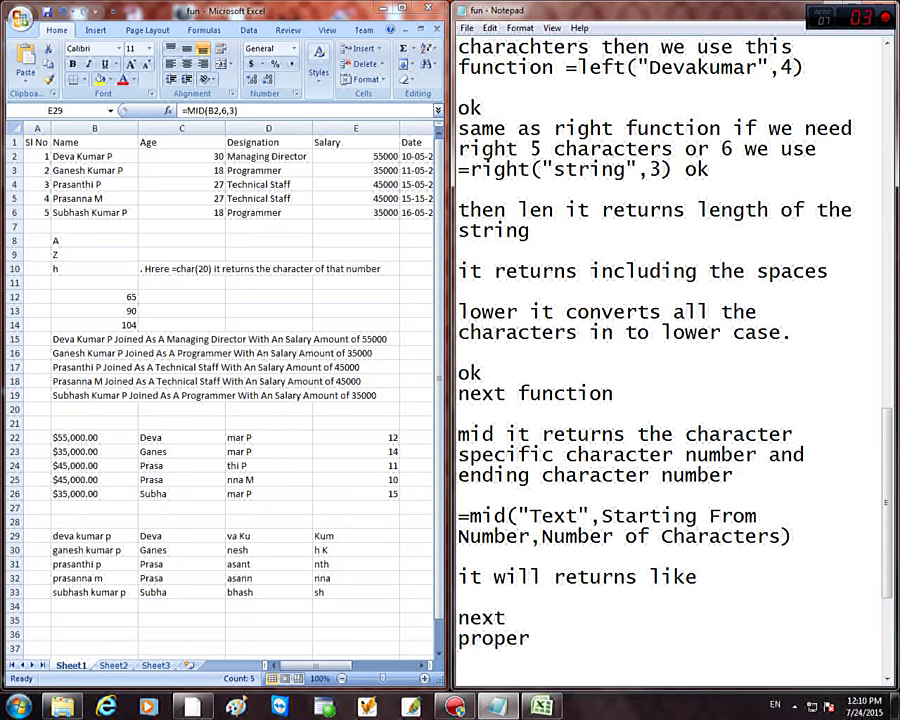
pyautogui.write('it retu')
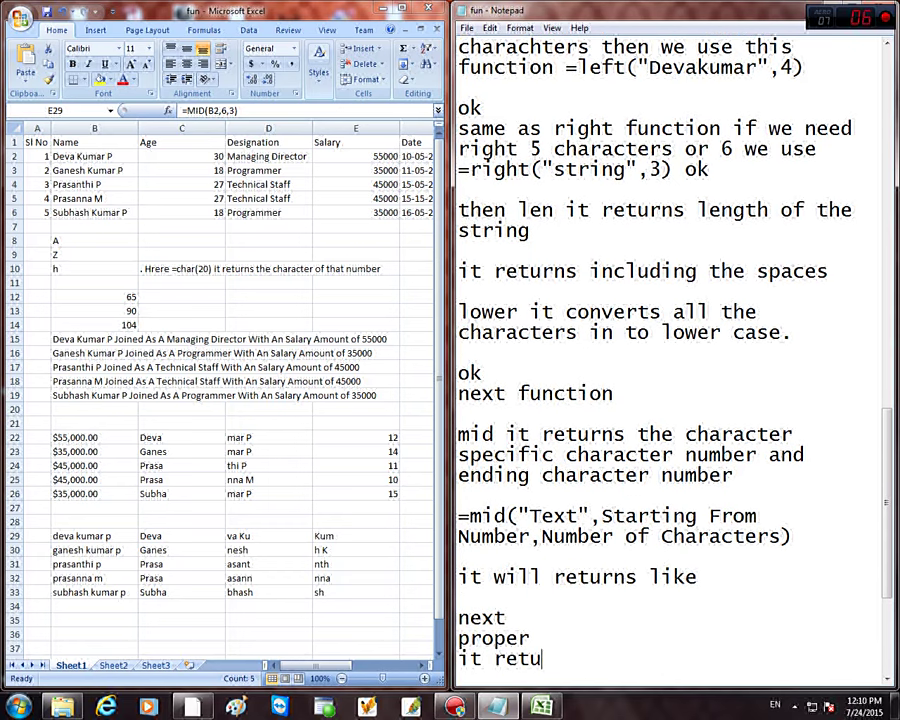
pyautogui.write('rns fir')
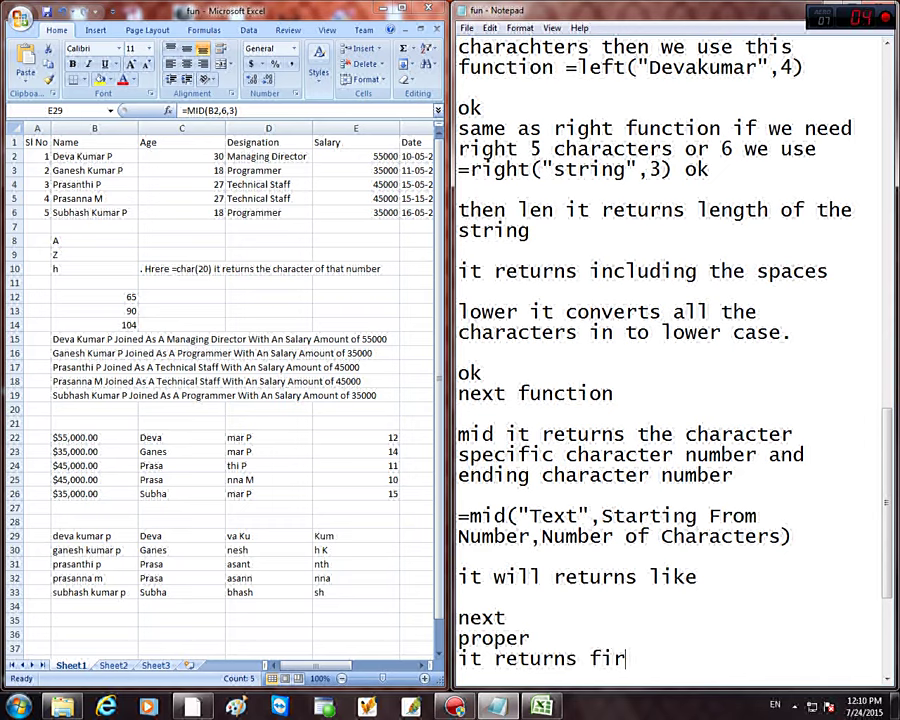
pyautogui.write('st l')
pyautogui.write('etter upp')
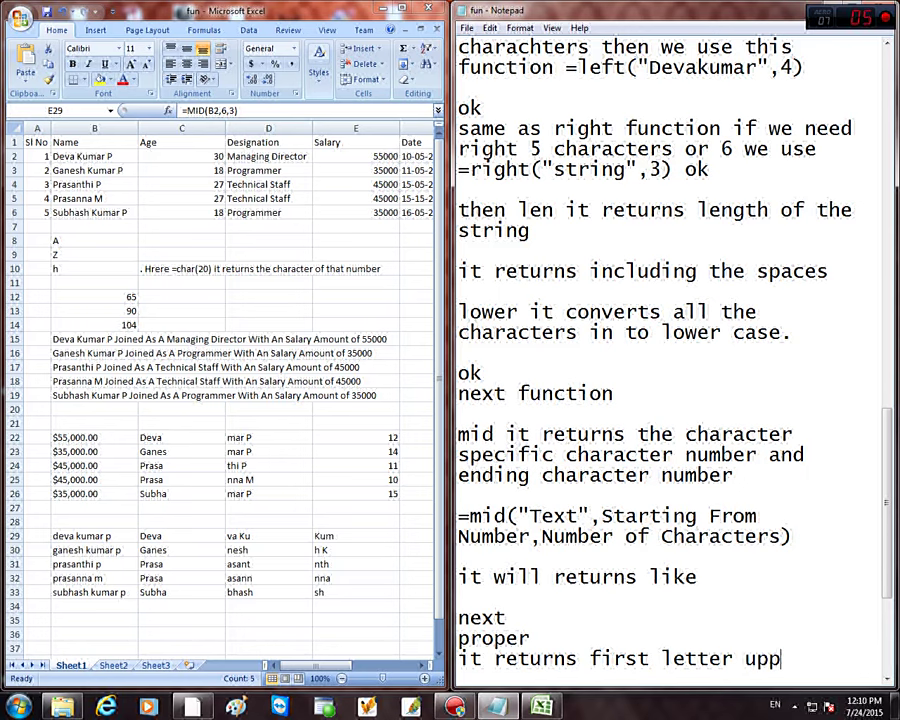
pyautogui.write('er')
pyautogui.write(' and remai')
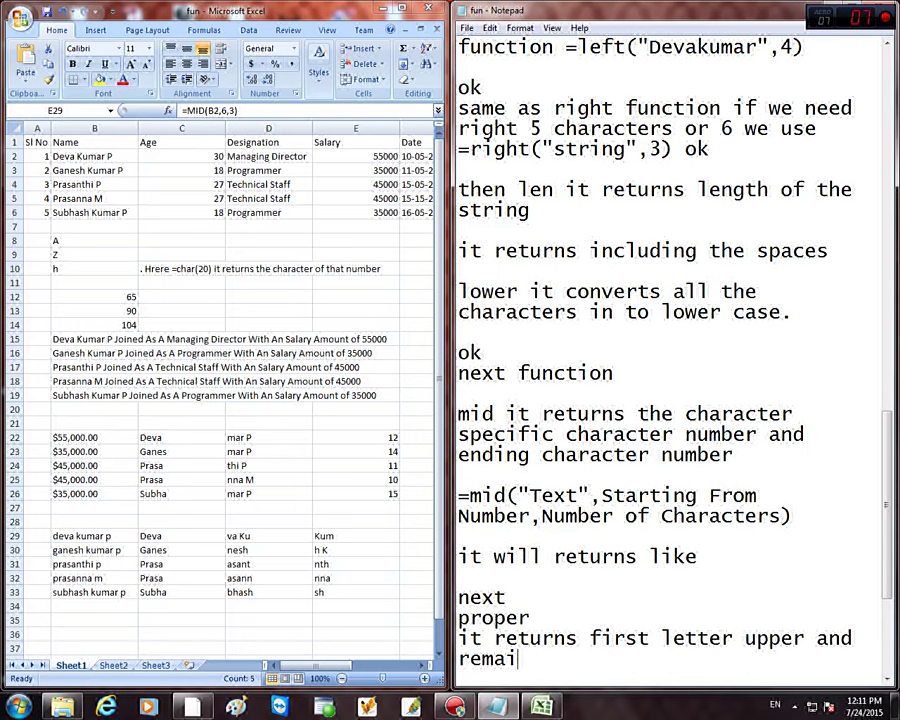
pyautogui.write('ning low')
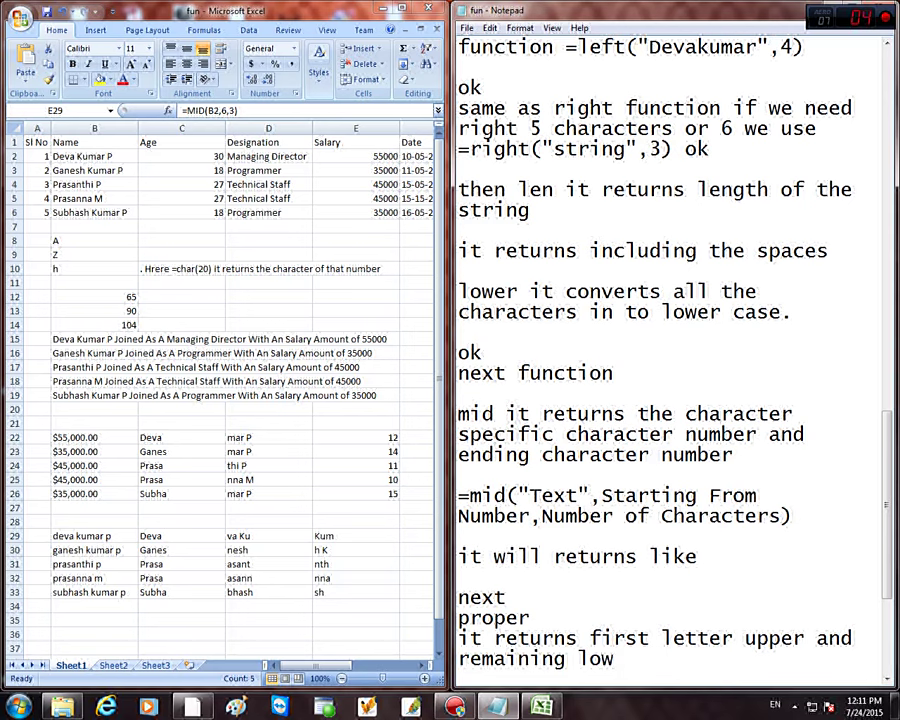
pyautogui.write('er')
pyautogui.press('Return')
pyautogui.write('=')
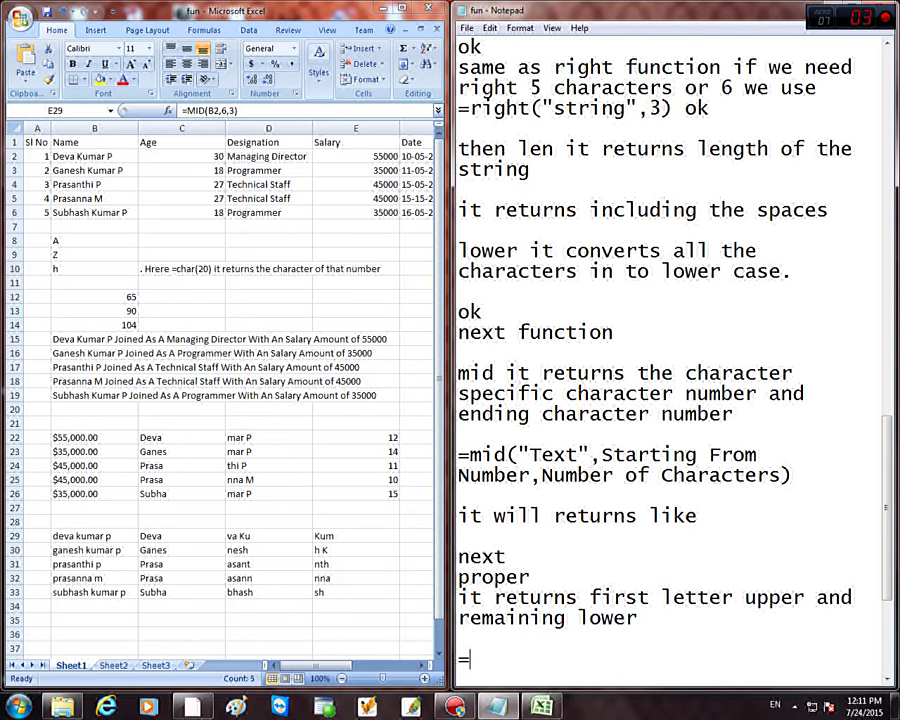
pyautogui.write('proper(')
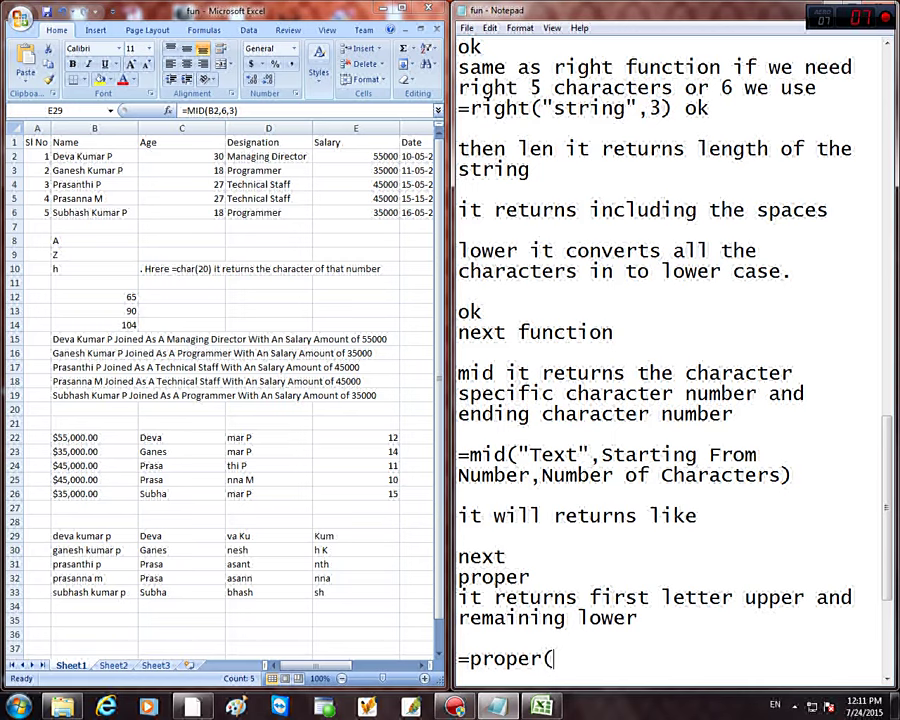
pyautogui.write('"text"')
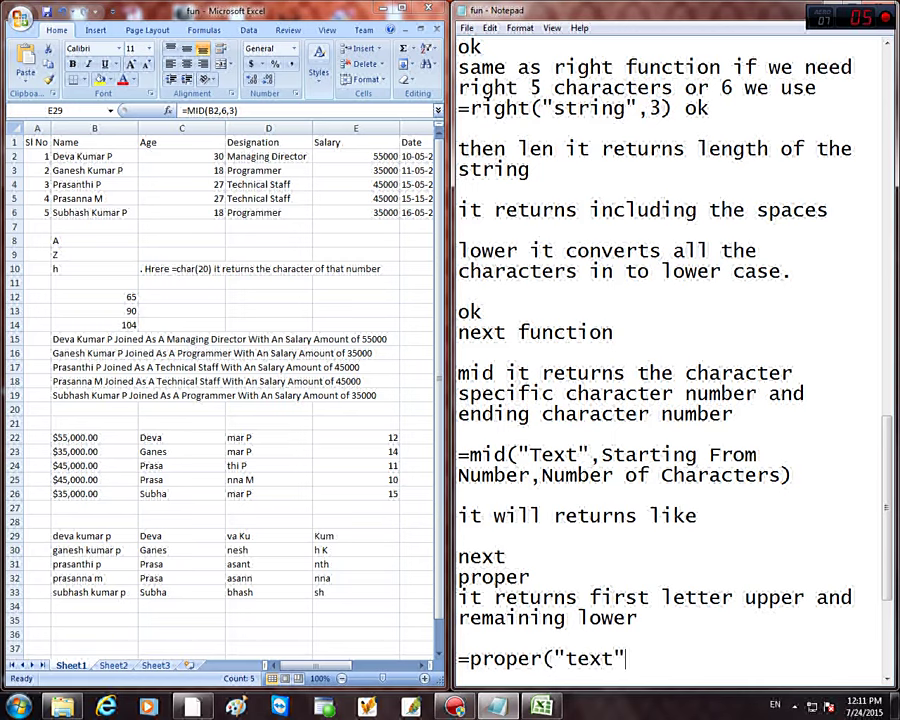
pyautogui.write(')')
pyautogui.press('Return')
pyautogui.press('Return')
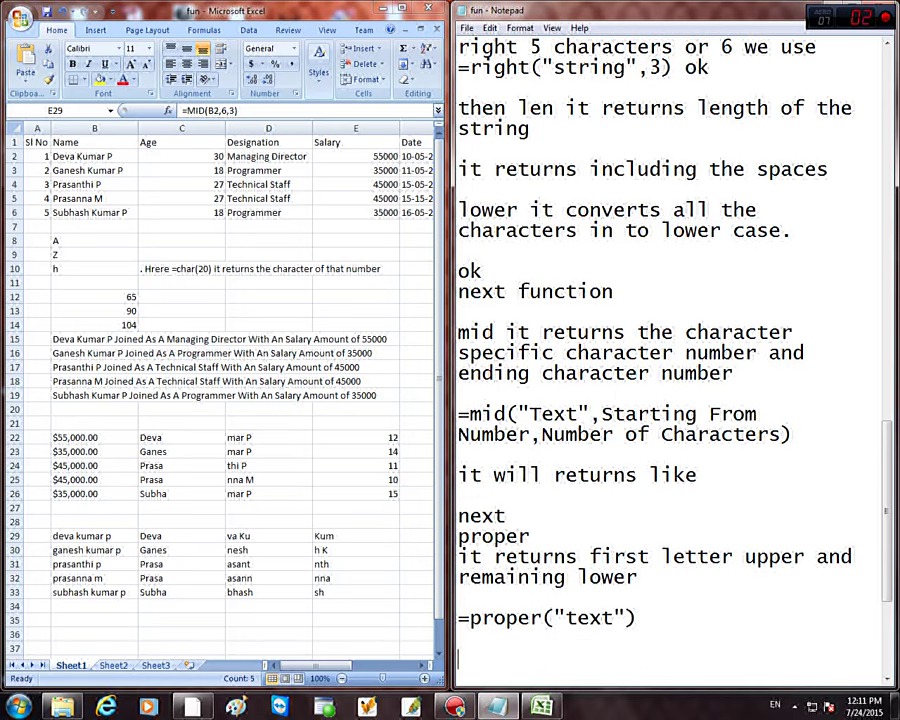
pyautogui.hotkey('alt', 'Tab')
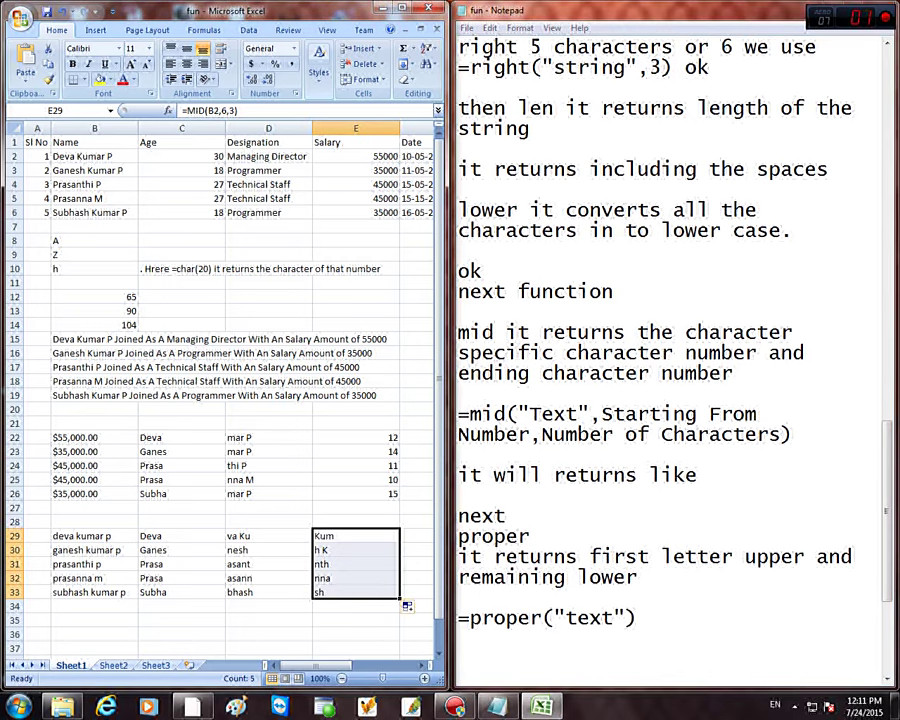
pyautogui.click(416, 536)
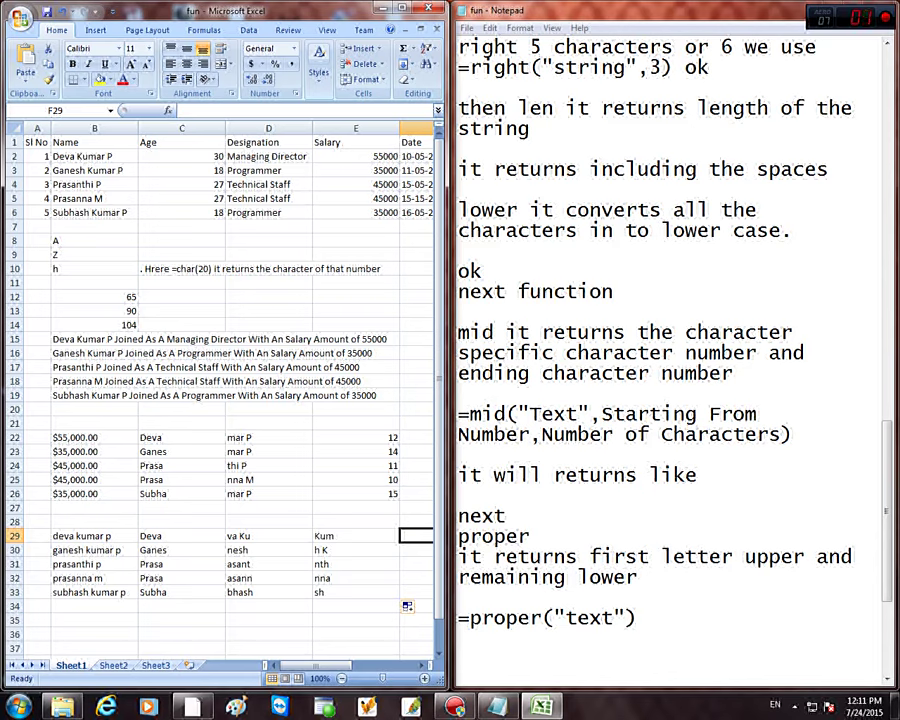
pyautogui.click(181, 620)
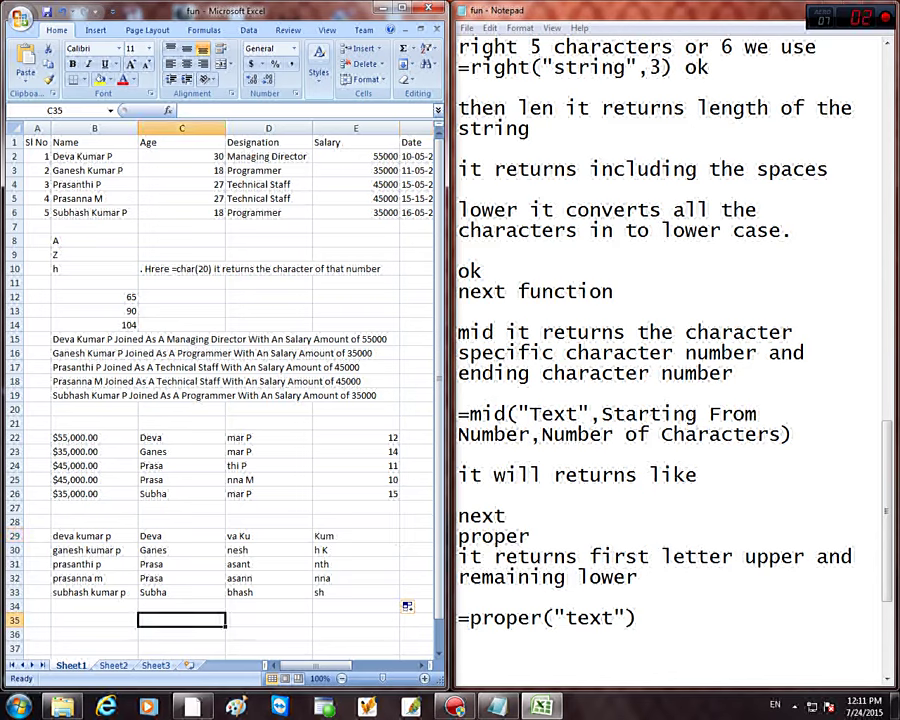
pyautogui.write('=')
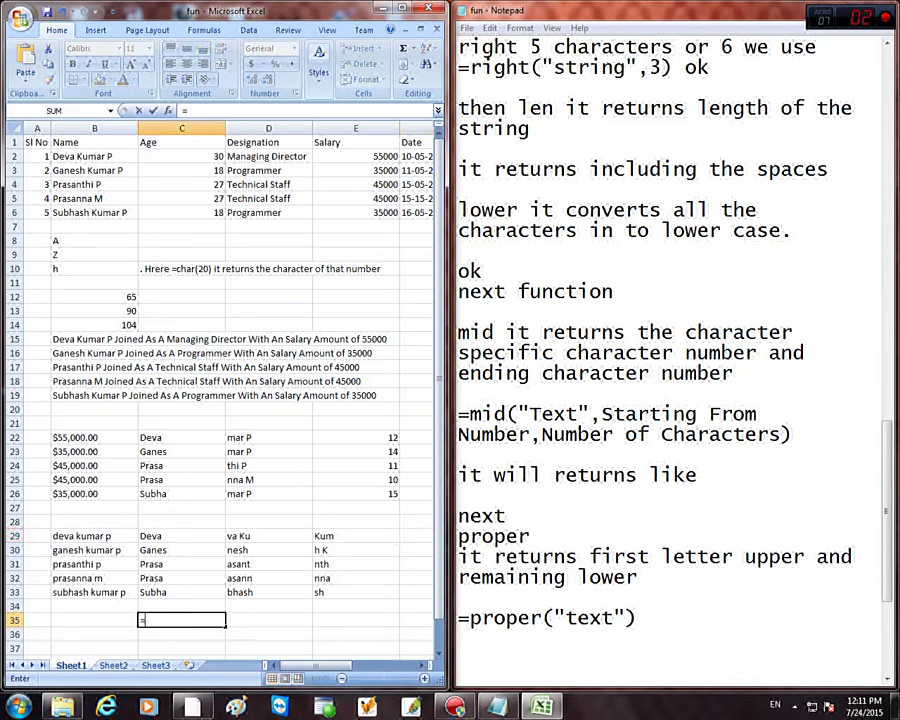
pyautogui.write('prop')
pyautogui.press('Tab')
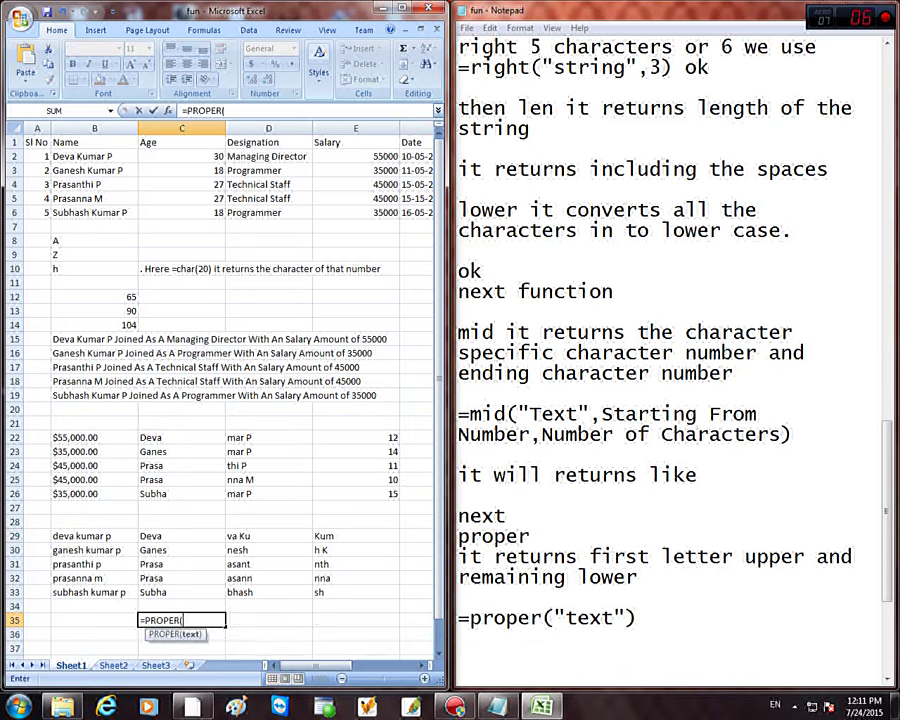
pyautogui.click(94, 536)
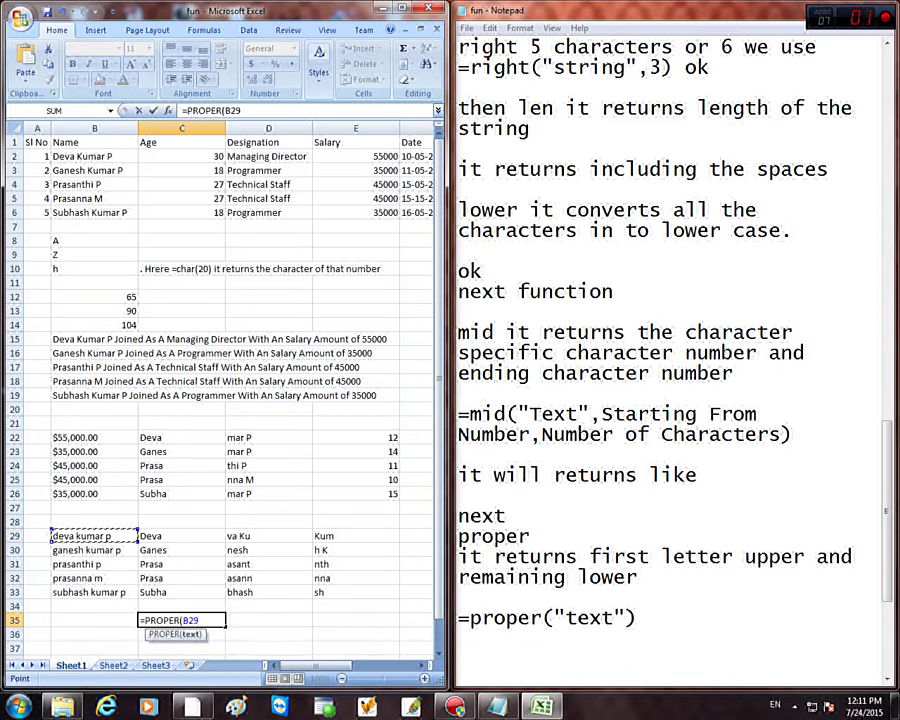
pyautogui.write(')')
pyautogui.press('Return')
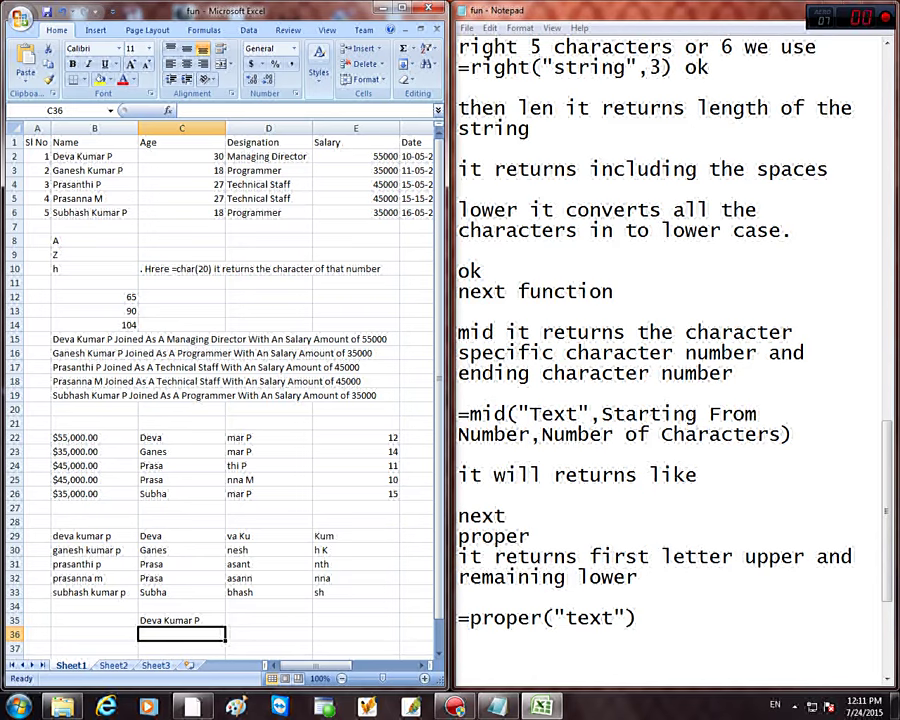
pyautogui.hotkey('alt', 'Tab')
pyautogui.press('Return')
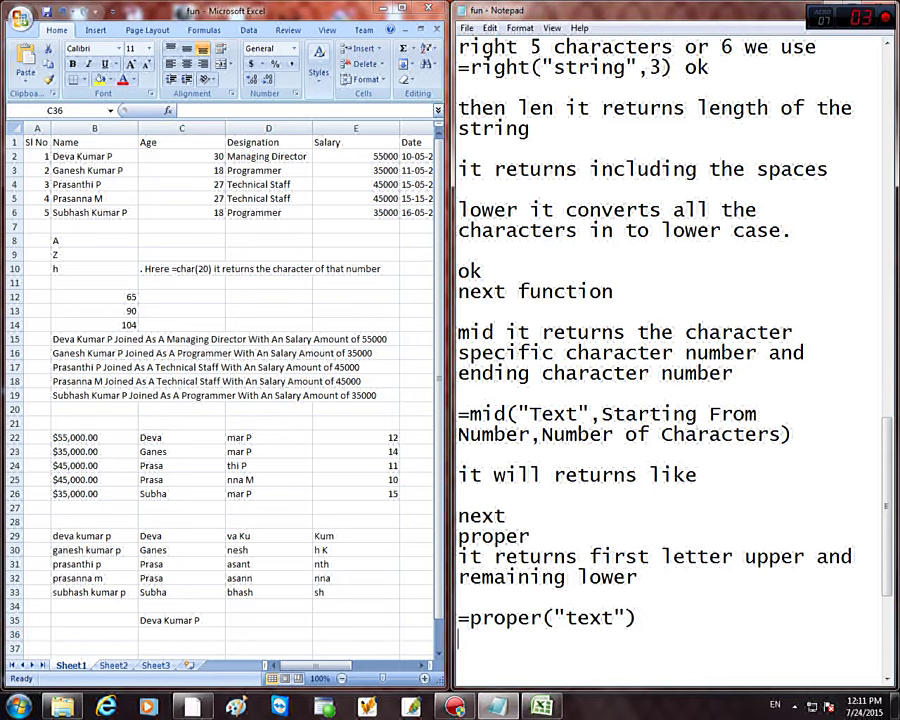
# Type 'It Returns Every Word Starting Letter Should Upper And Remaing charactes will lower' under the PROPER syntax.
pyautogui.write('It REc')
pyautogui.press('BackSpace')
pyautogui.press('BackSpace')
pyautogui.write('eturns ')
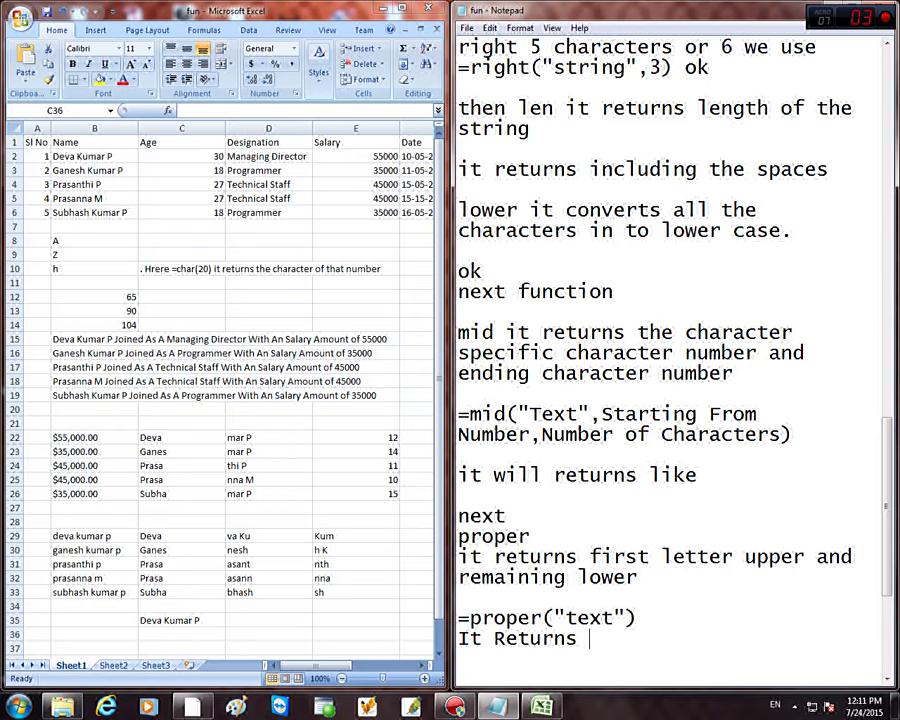
pyautogui.write('Every ')
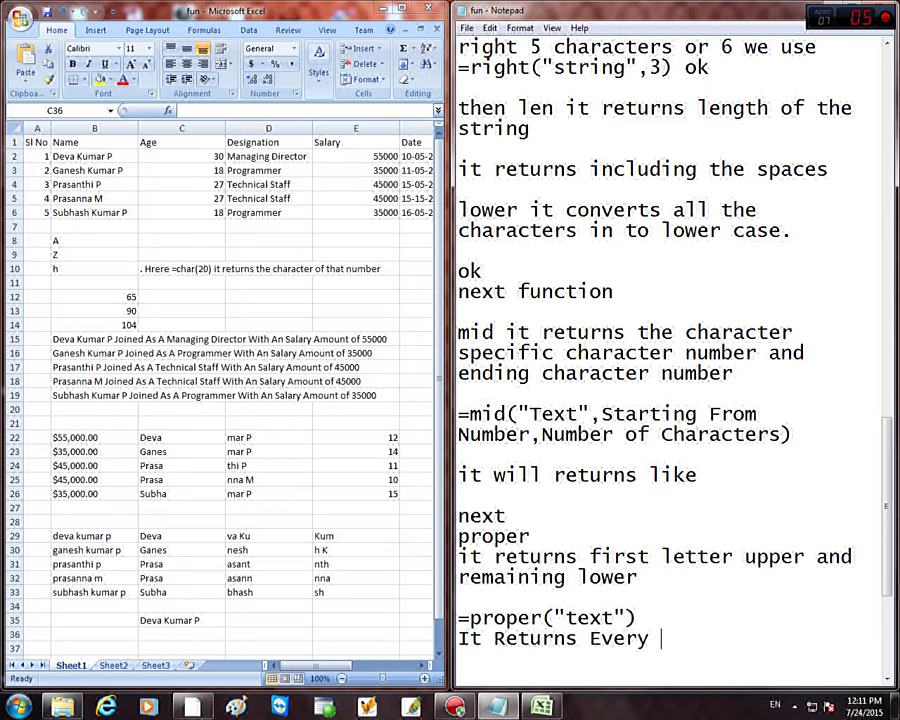
pyautogui.write('Word Sta')
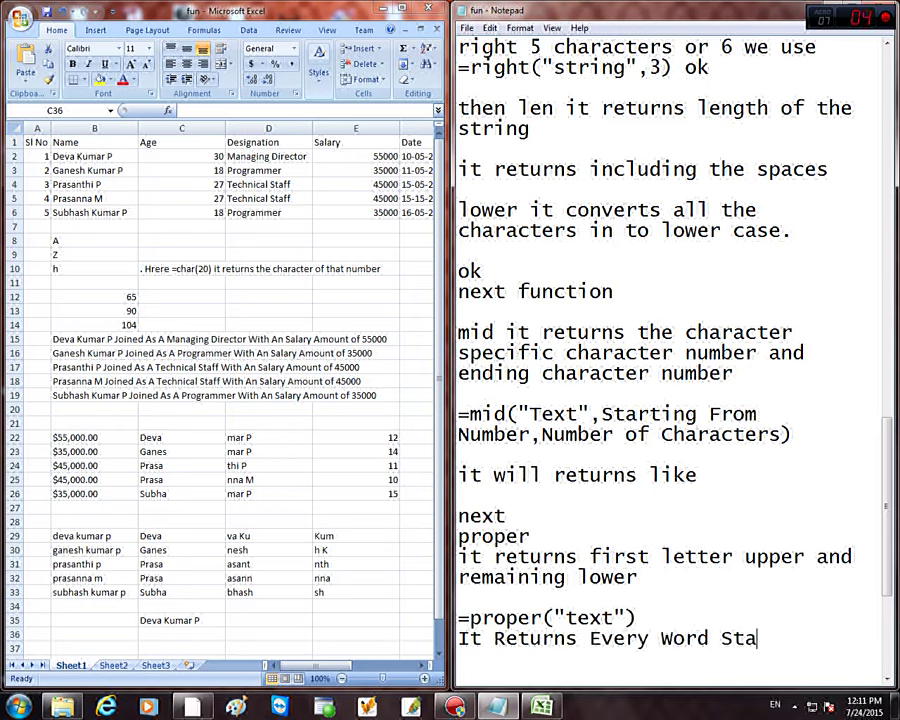
pyautogui.write('rting L')
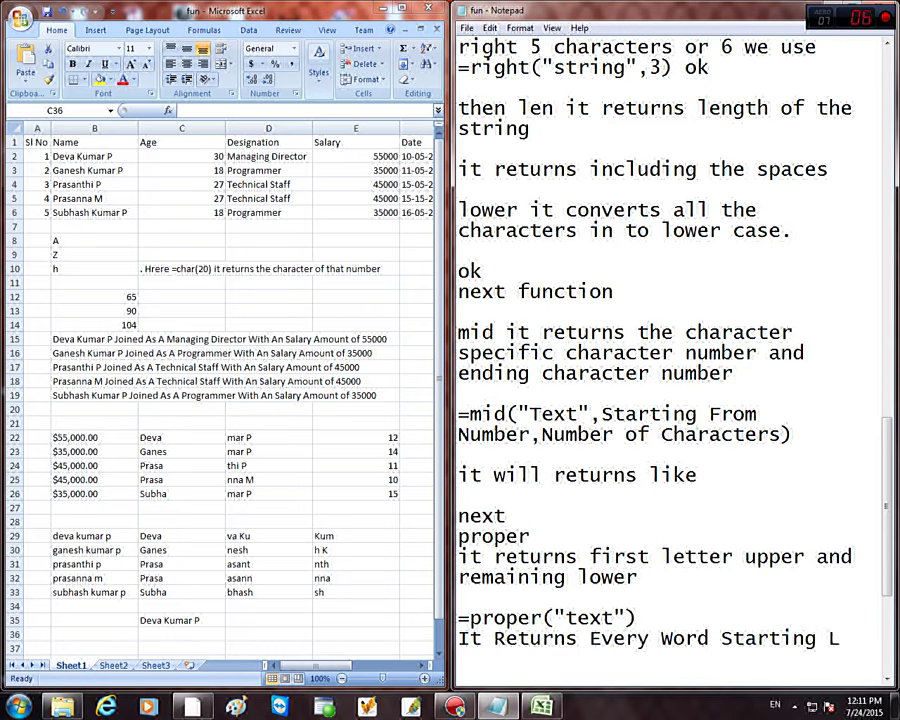
pyautogui.write('etter S')
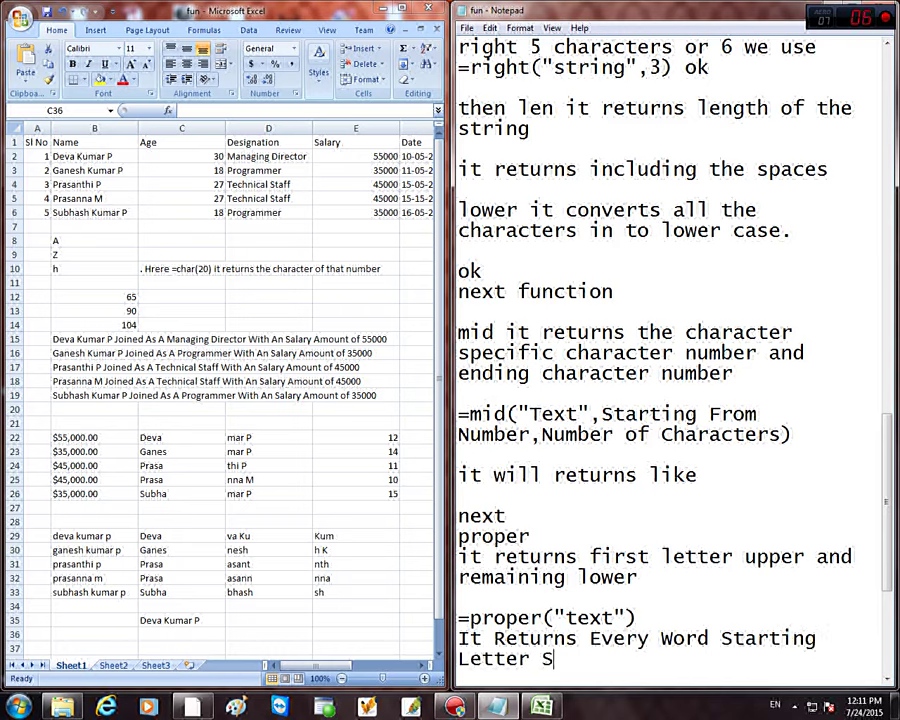
pyautogui.write('hould')
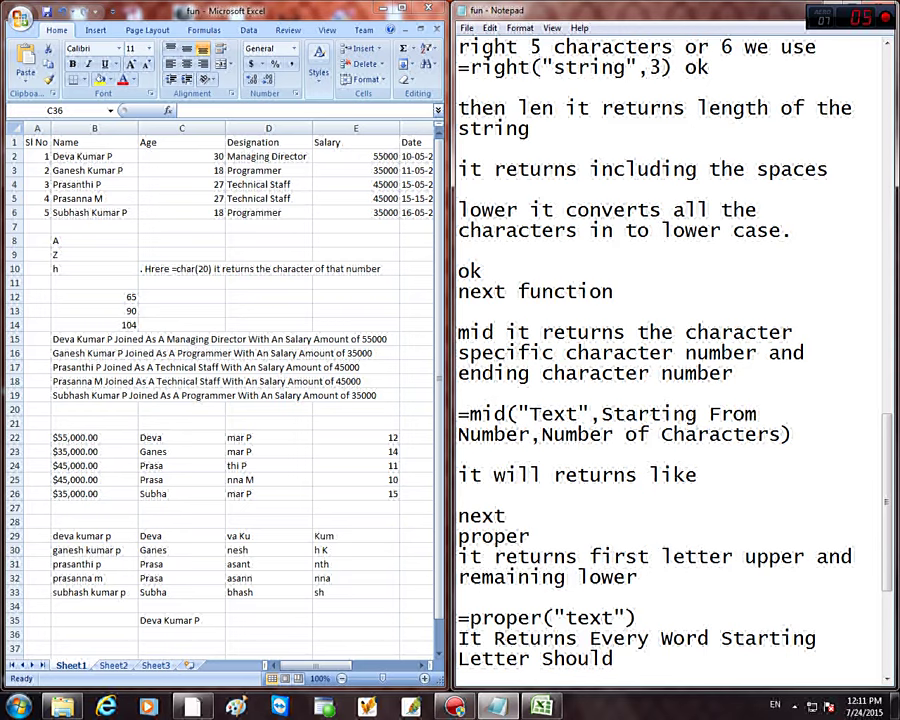
pyautogui.write('Pro')
pyautogui.press('BackSpace')
pyautogui.press('BackSpace')
pyautogui.press('BackSpace')
pyautogui.write('Upper ')
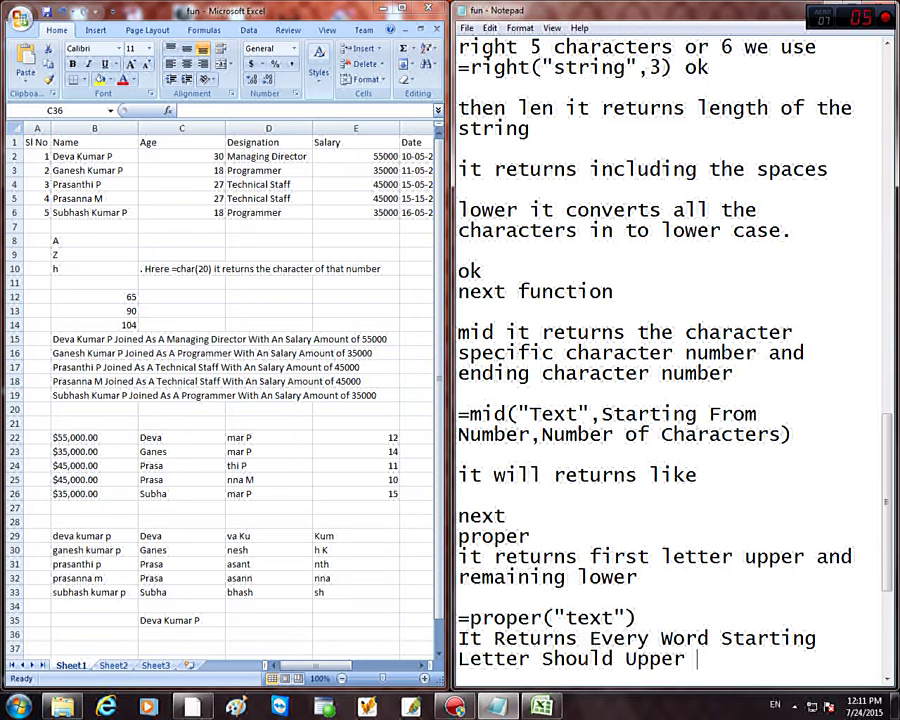
pyautogui.write('And Re')
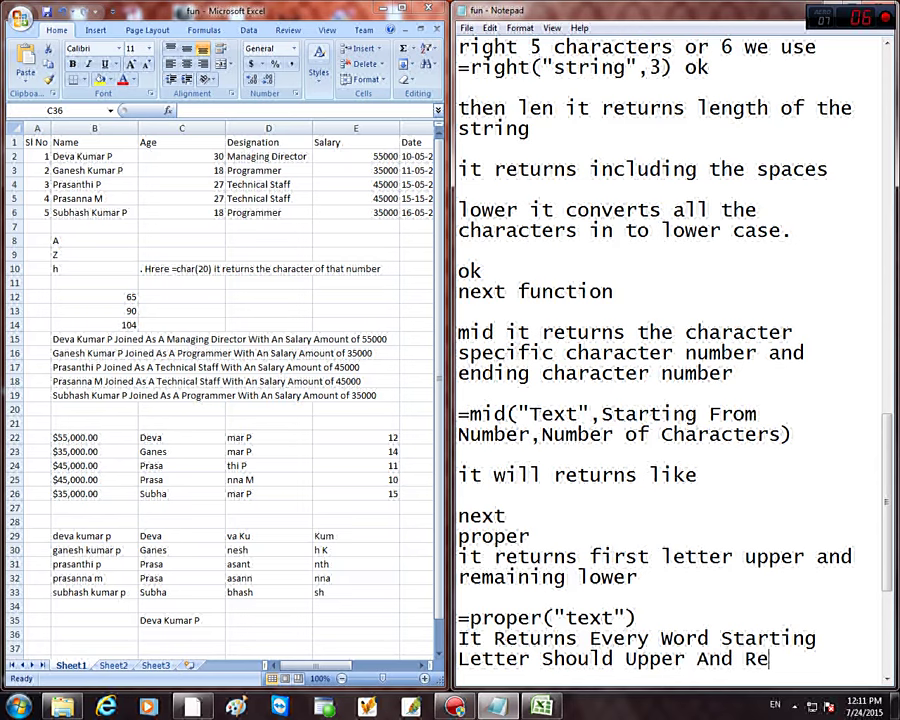
pyautogui.write('maing char')
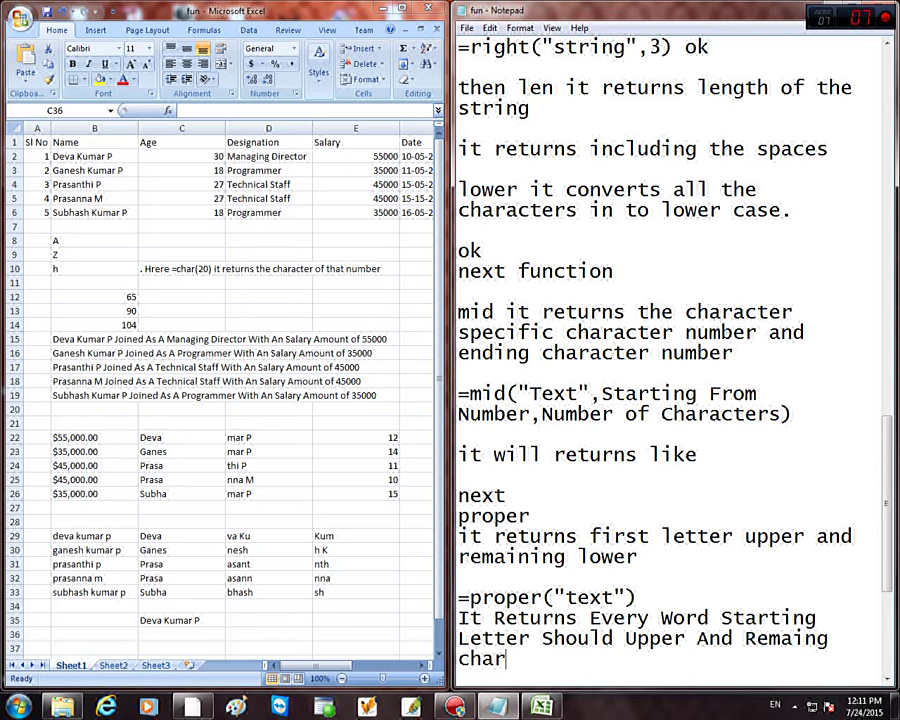
pyautogui.write('actes wil')
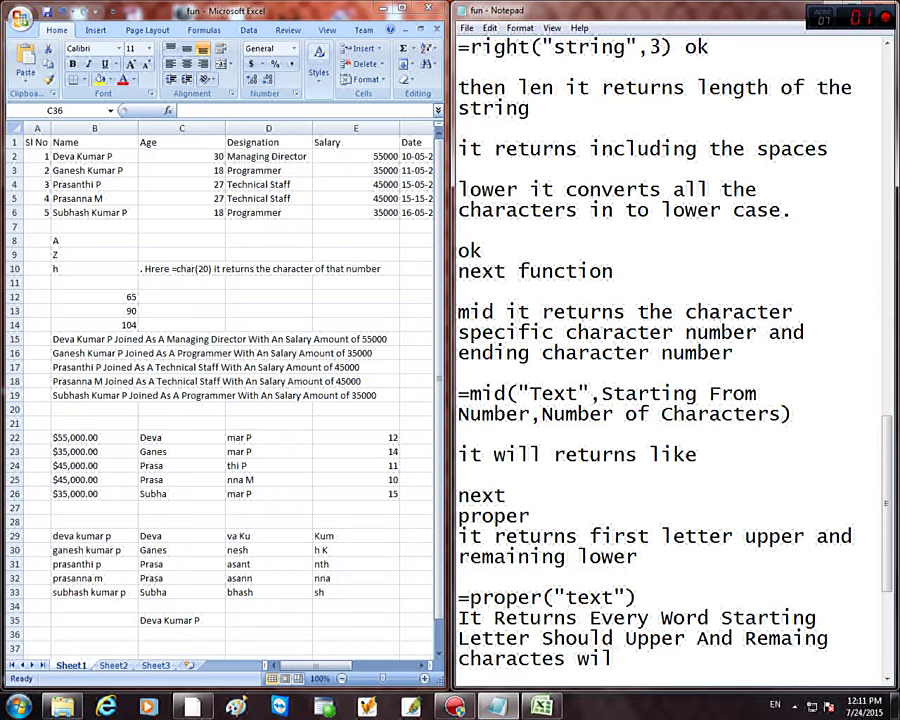
pyautogui.write('l lower')
pyautogui.press('Return')
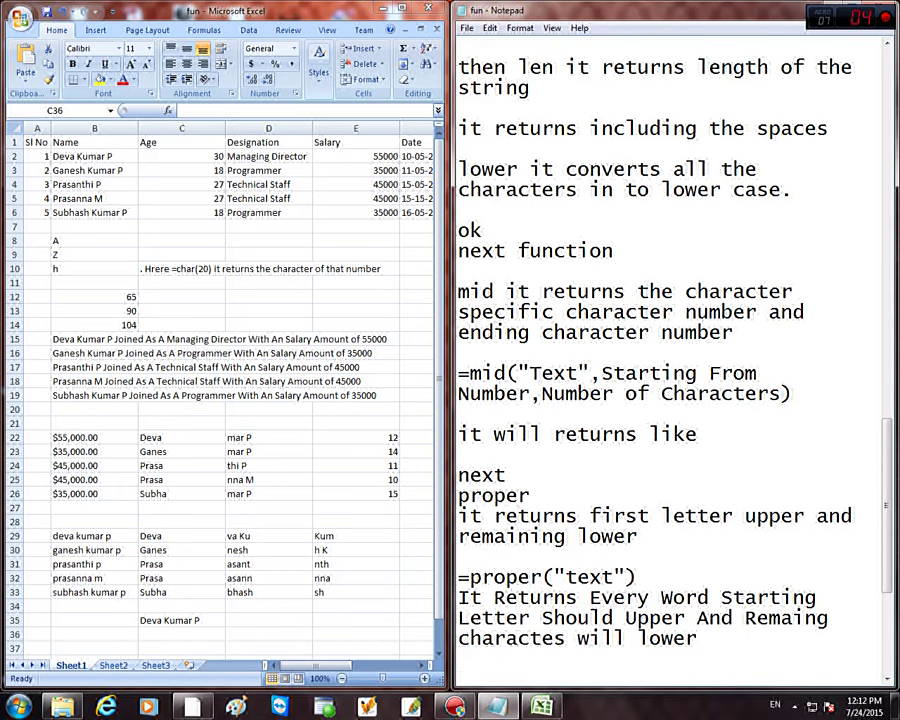
# Fill the C35 PROPER formula down to C39 and add 'next replace' to the notes.
pyautogui.click(182, 620)
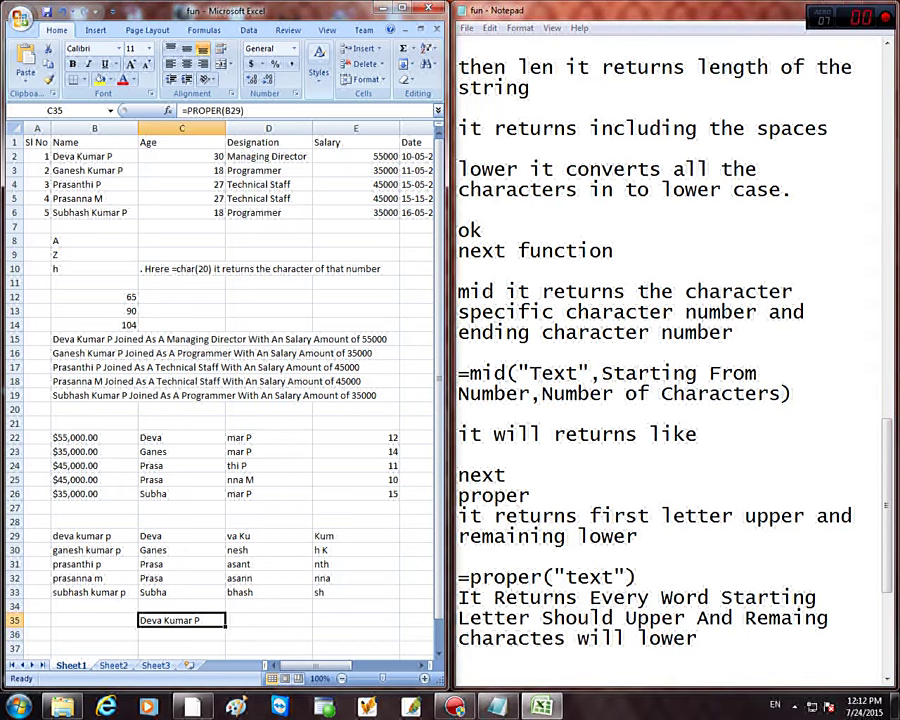
pyautogui.moveTo(225, 627)
pyautogui.mouseDown()
pyautogui.moveTo(200, 650)
pyautogui.moveTo(226, 640)
pyautogui.mouseUp()
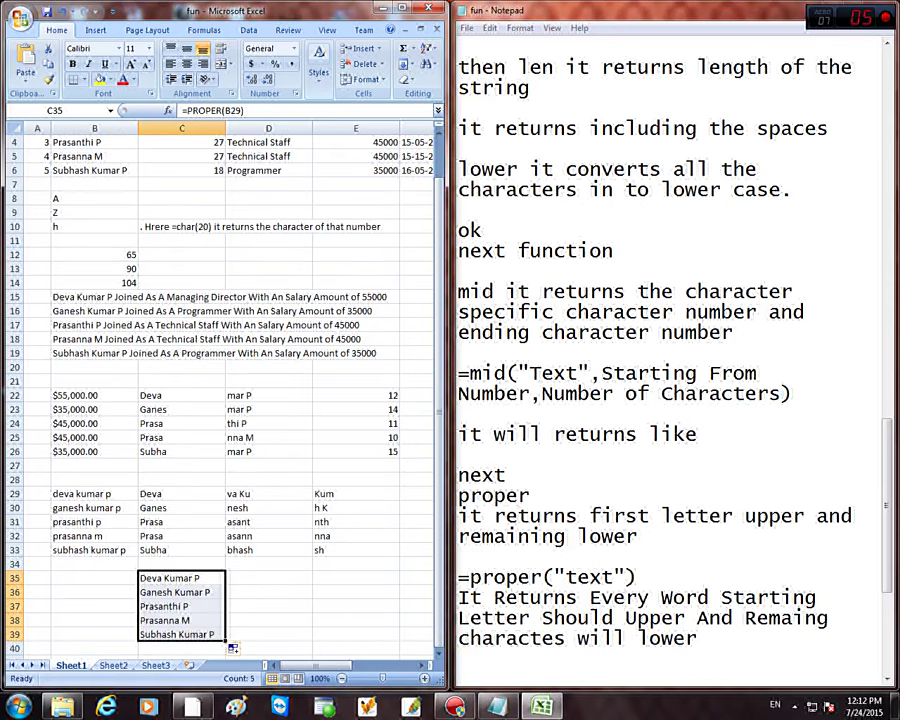
pyautogui.hotkey('alt', 'Tab')
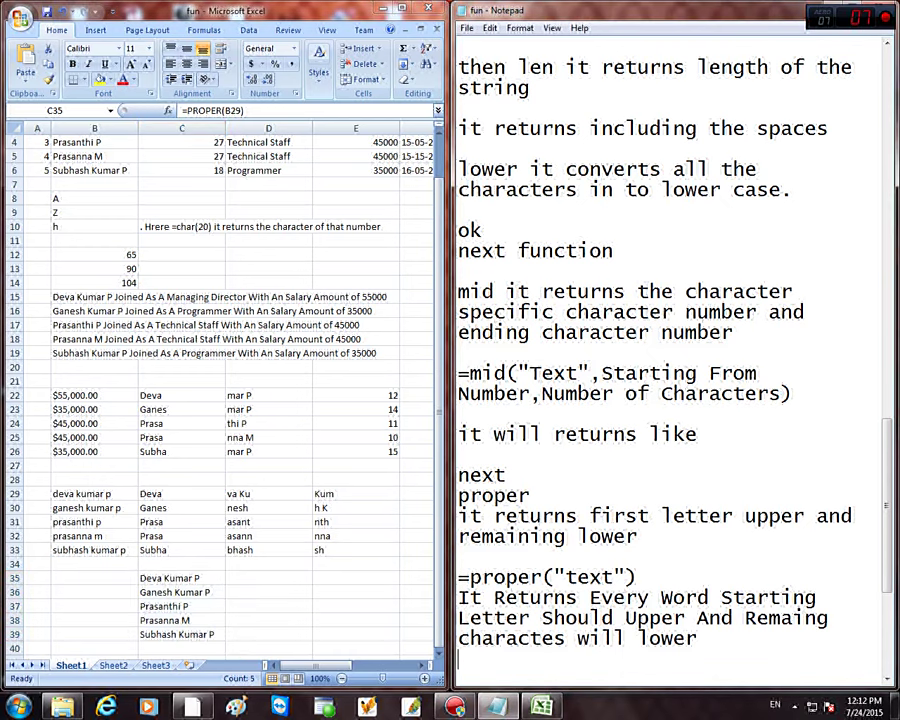
pyautogui.press('Return')
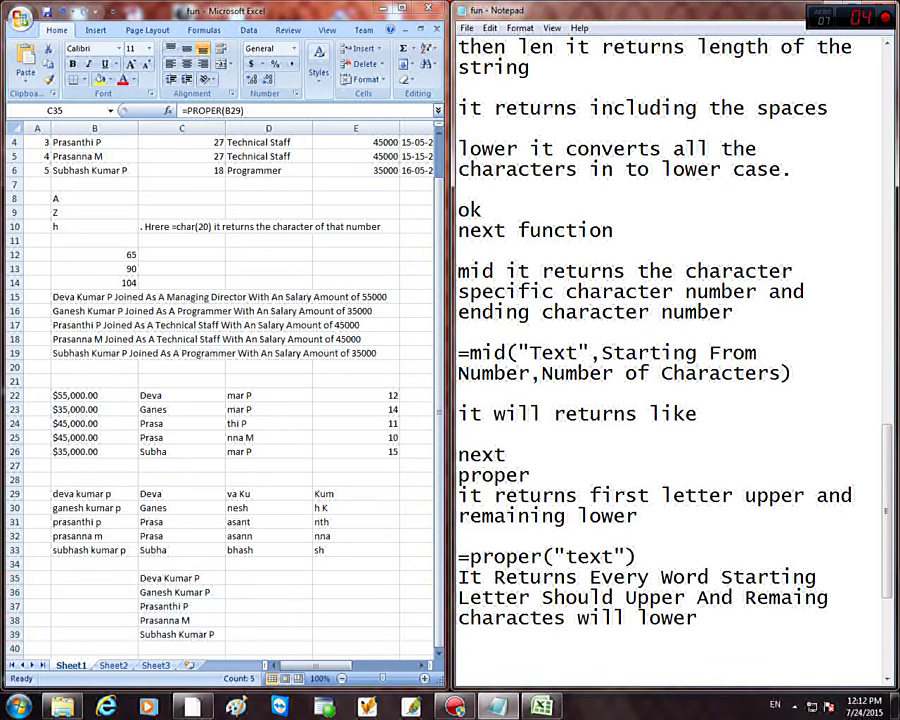
pyautogui.write('nex')
pyautogui.write('t')
pyautogui.write(' replace')
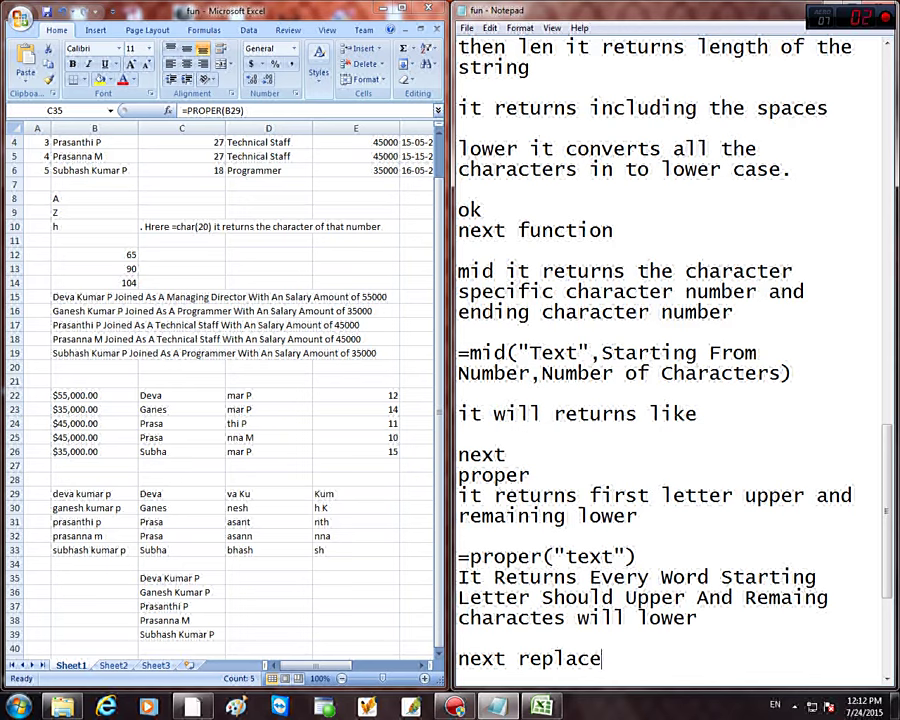
pyautogui.press('Return')
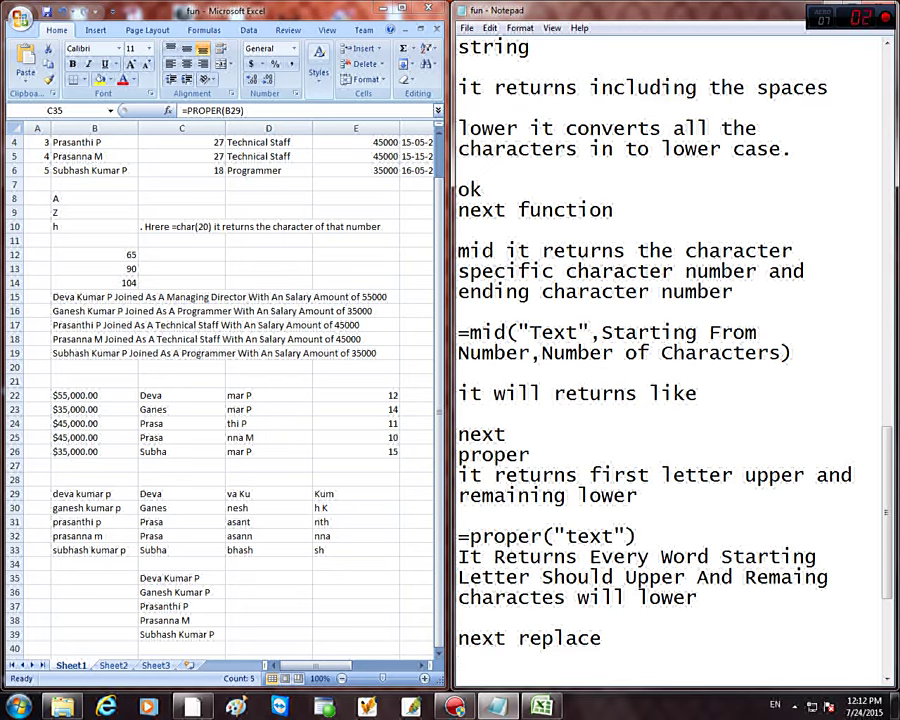
pyautogui.hotkey('alt', 'Tab')
pyautogui.hotkey('ctrl', 'c')
pyautogui.click(268, 577)
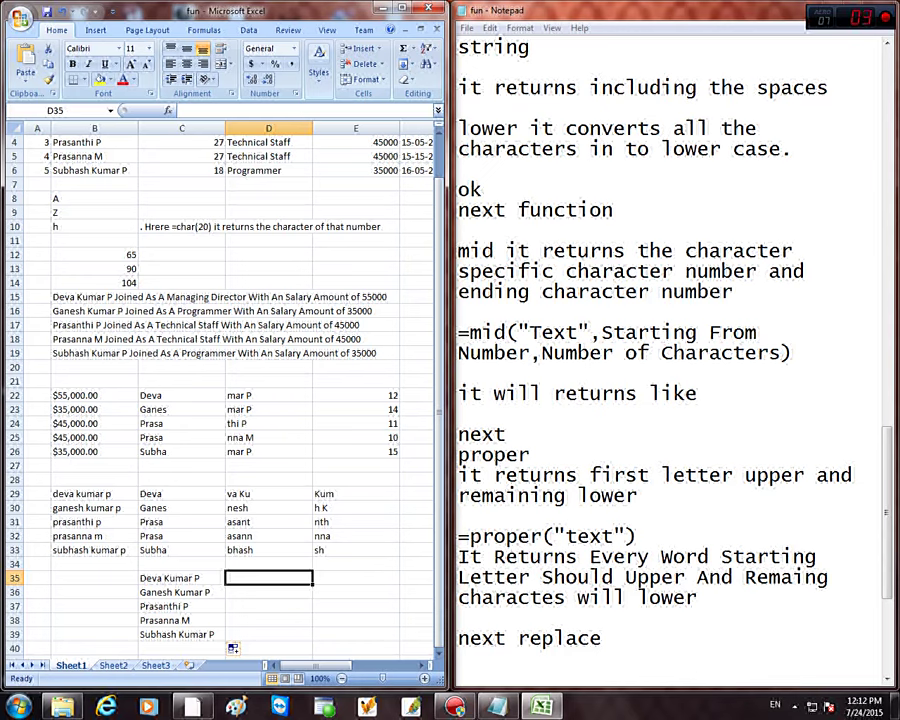
pyautogui.write('=rep')
pyautogui.press('Tab')
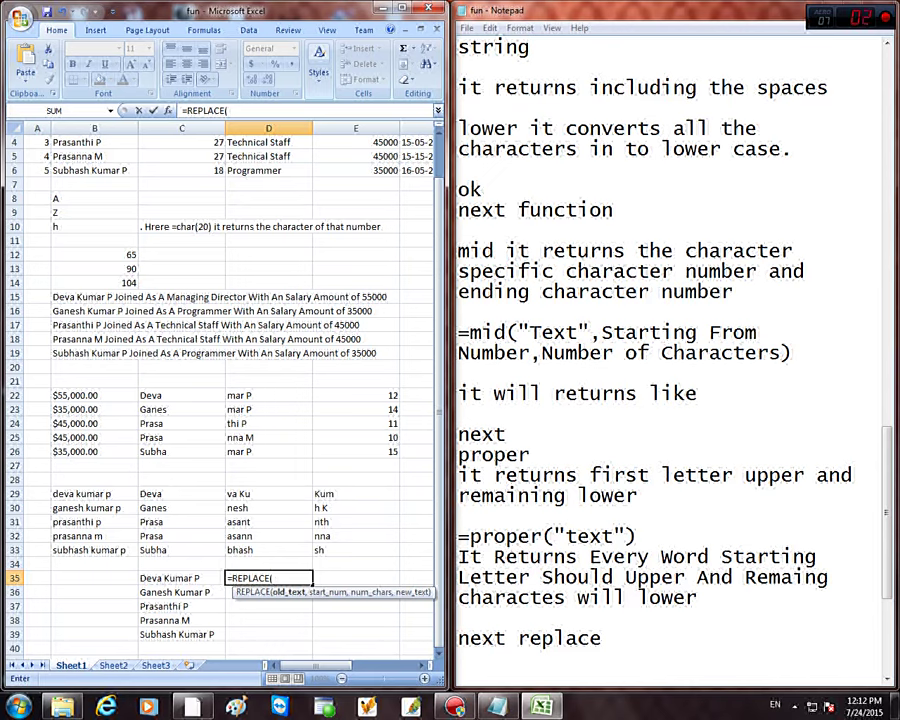
pyautogui.click(180, 578)
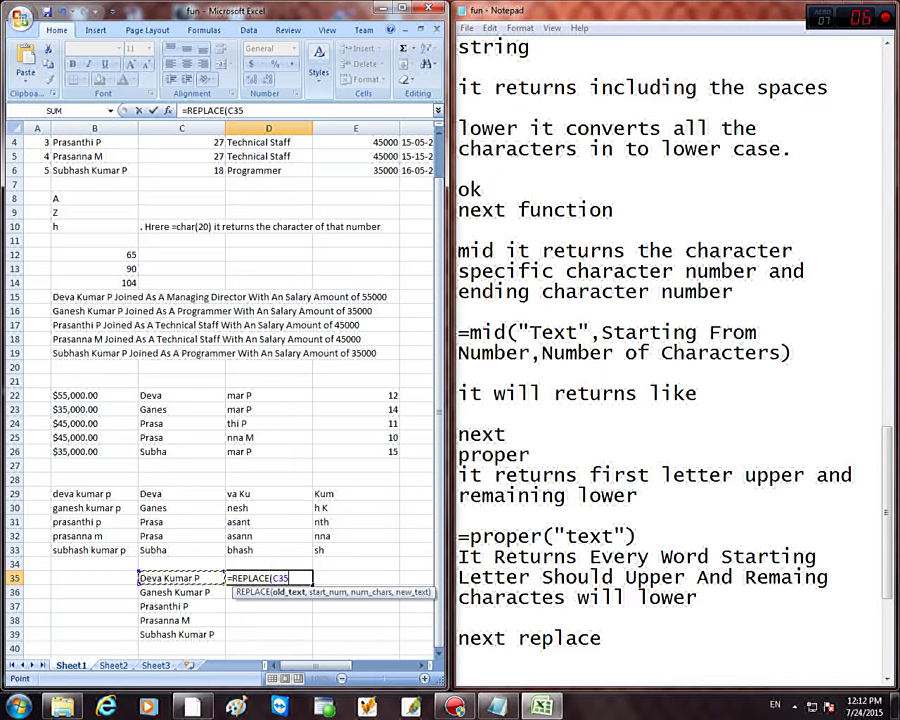
pyautogui.write(',')
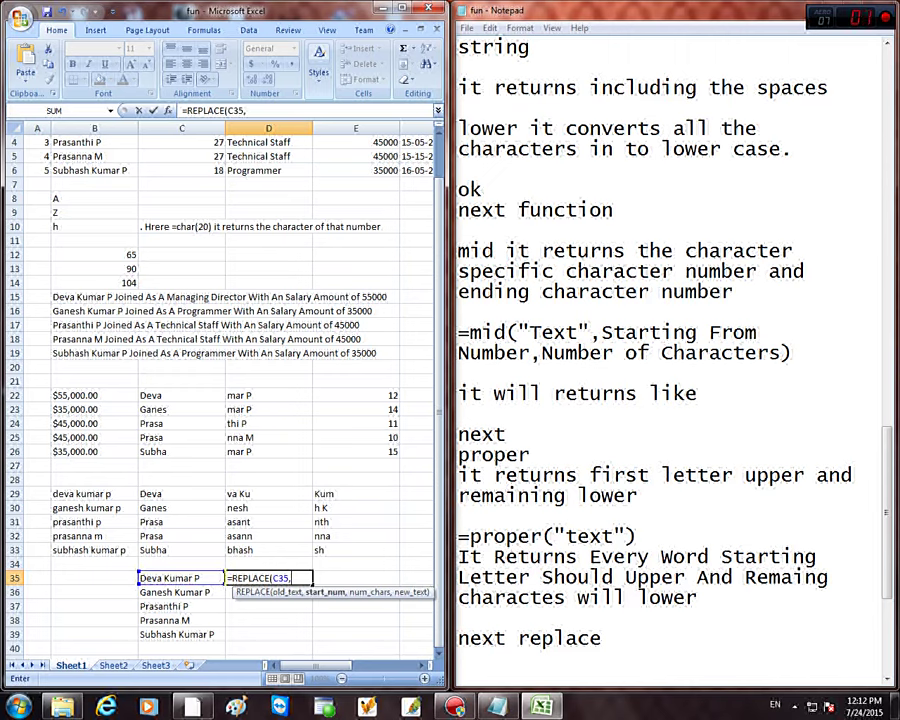
pyautogui.write('2,')
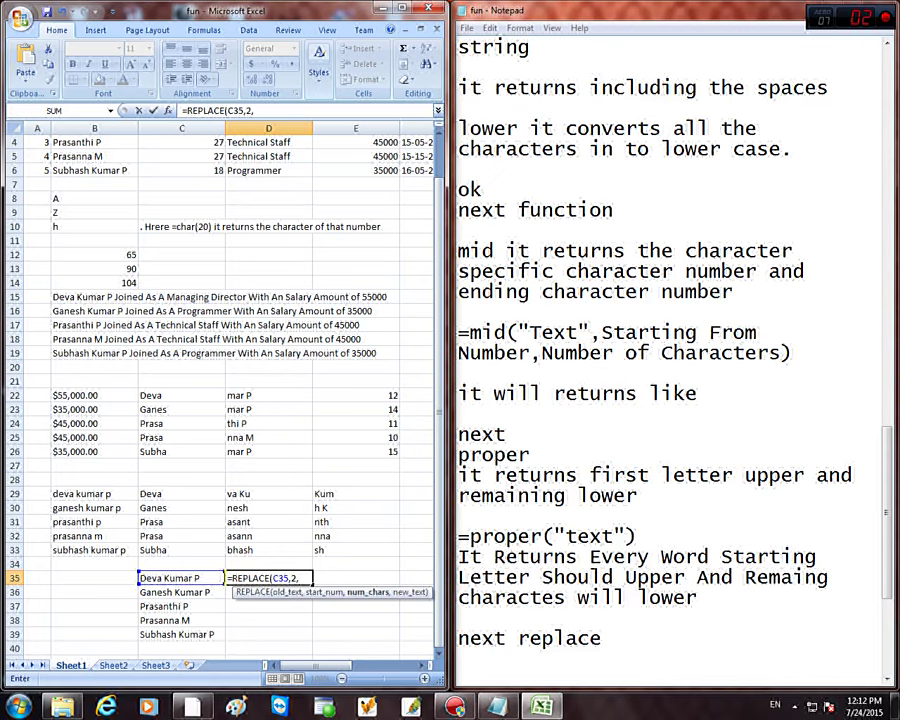
pyautogui.write('3')
pyautogui.write(',"')
pyautogui.write('*"')
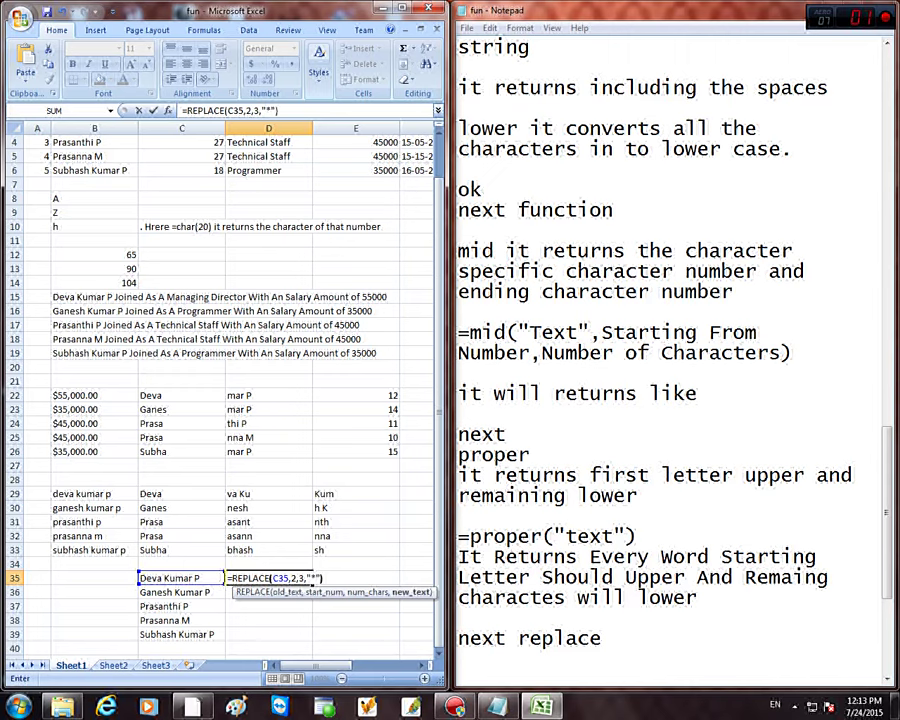
pyautogui.press('Return')
# Reopen the D35 REPLACE formula for editing and confirm it unchanged.
pyautogui.click(268, 578)
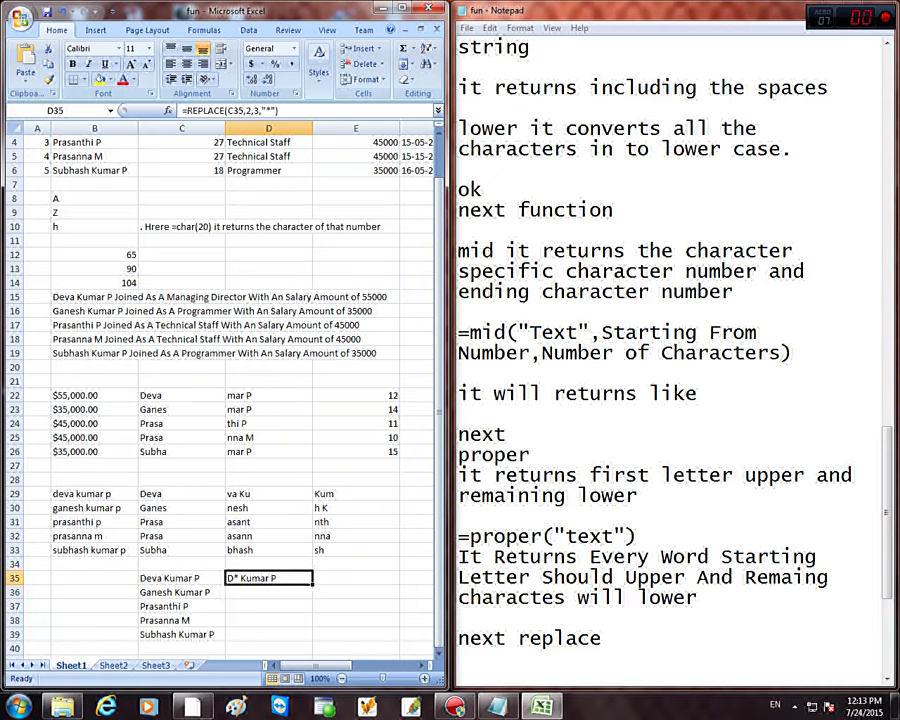
pyautogui.press('F2')
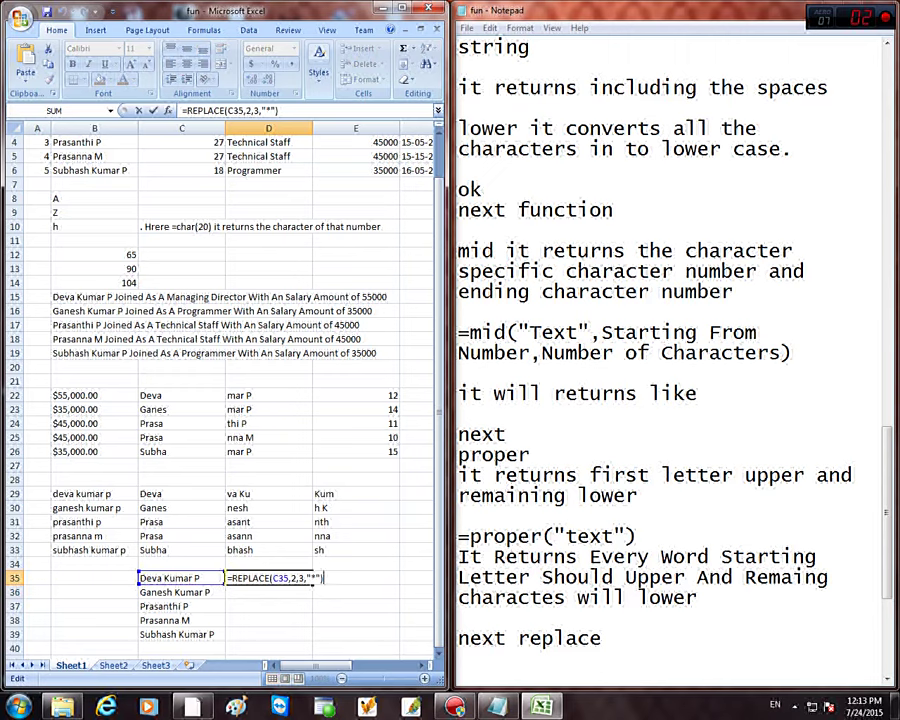
pyautogui.press('Return')
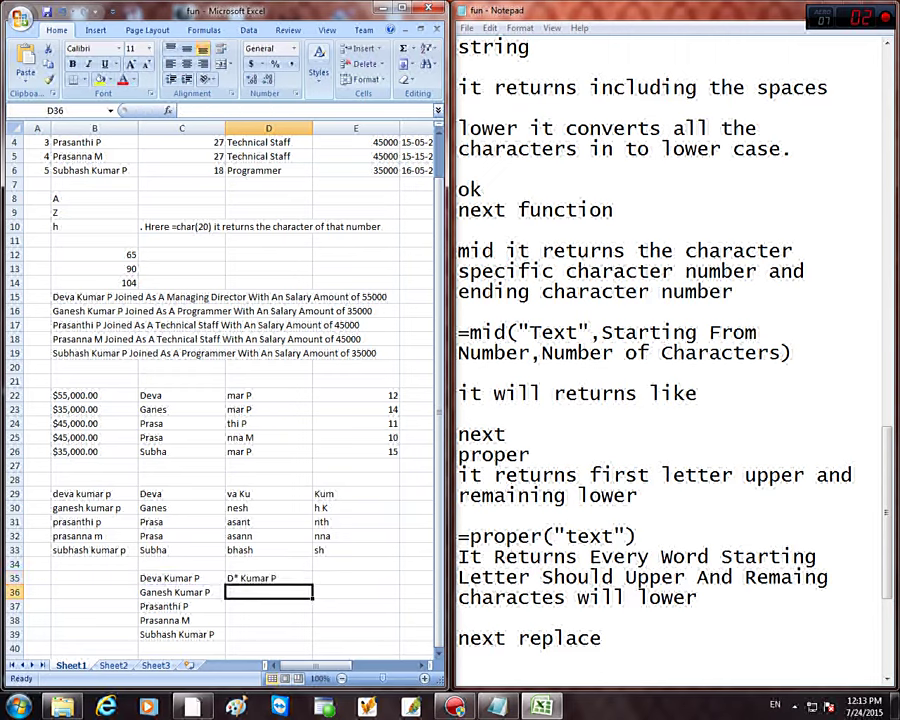
# Type the note 'here from the character 2 to three letters will changed with' in E35.
pyautogui.click(268, 578)
pyautogui.click(356, 578)
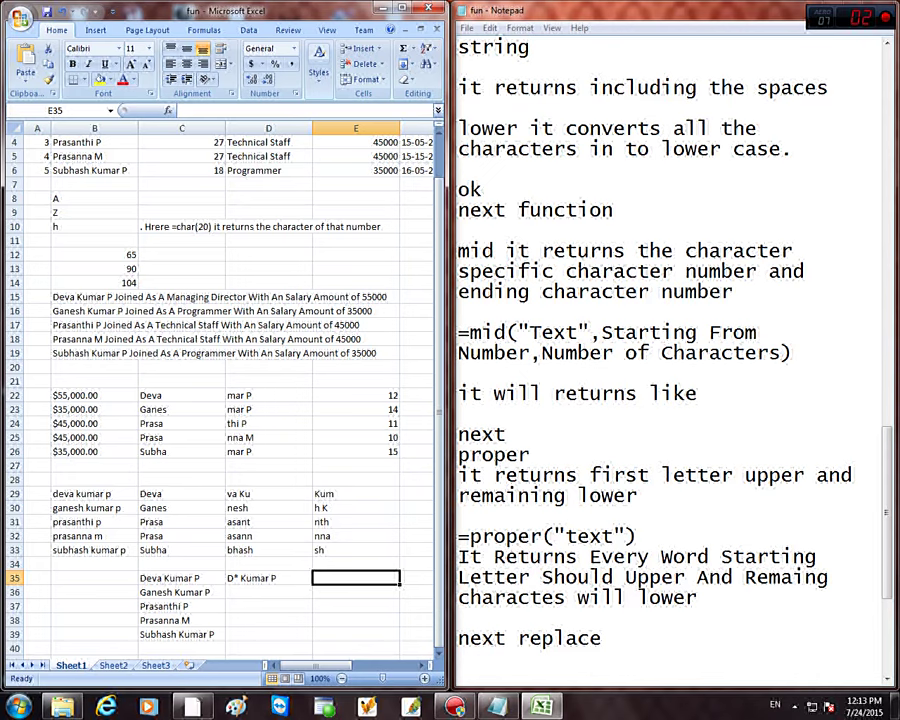
pyautogui.write('here')
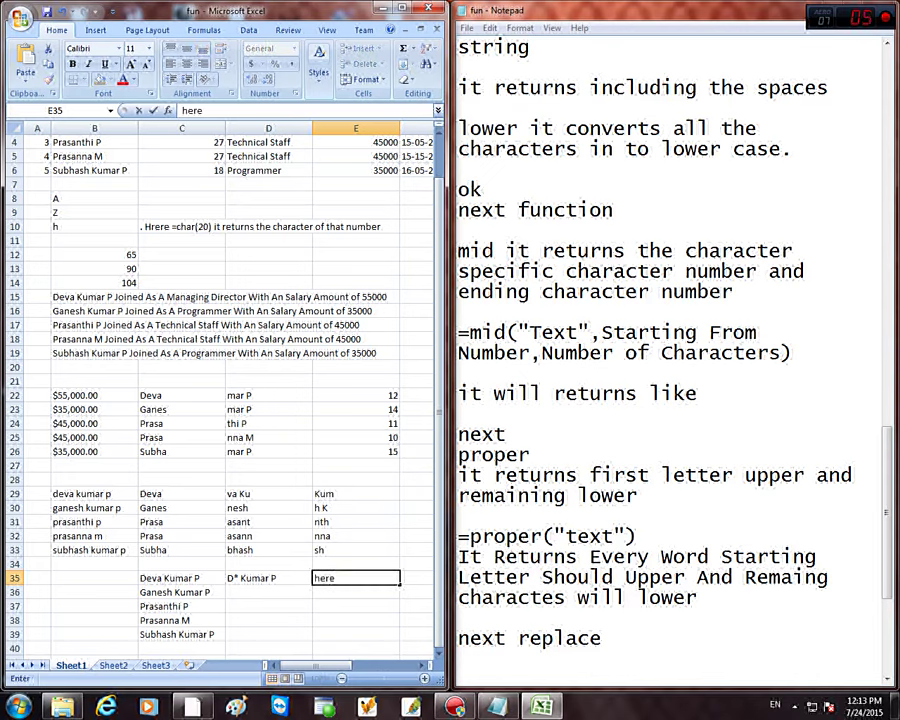
pyautogui.write(' from th')
pyautogui.write('e character')
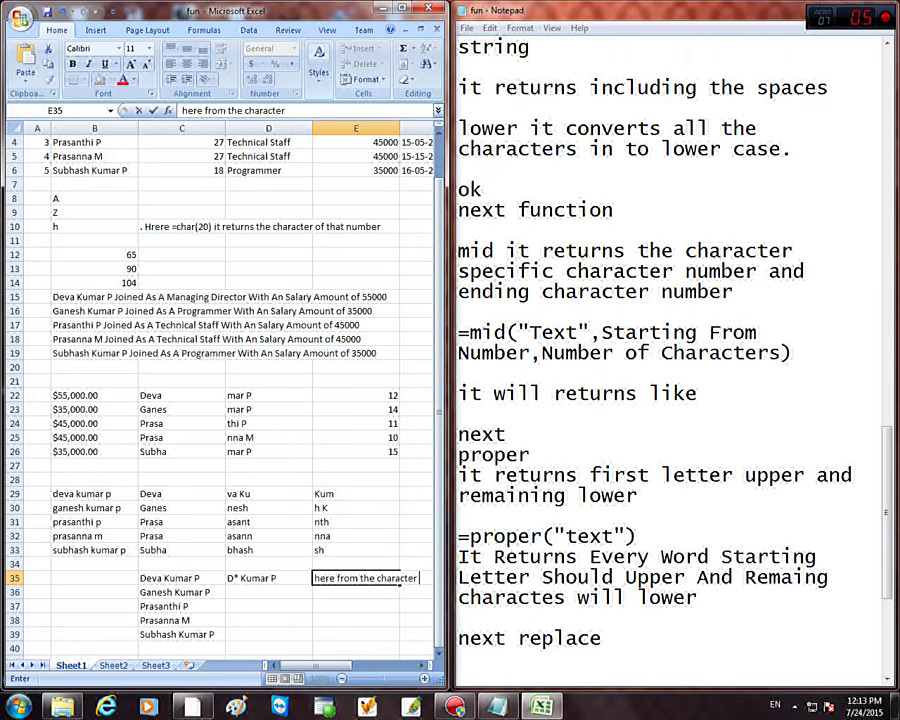
pyautogui.write(' 2 to')
pyautogui.write(' three le')
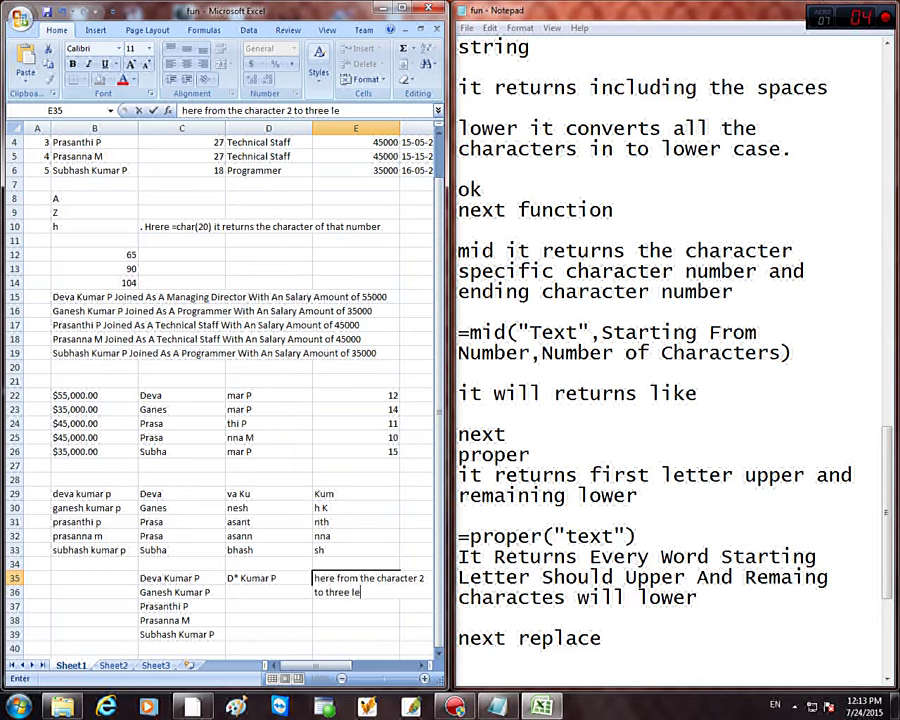
pyautogui.write('tters wi')
pyautogui.write('ll cha')
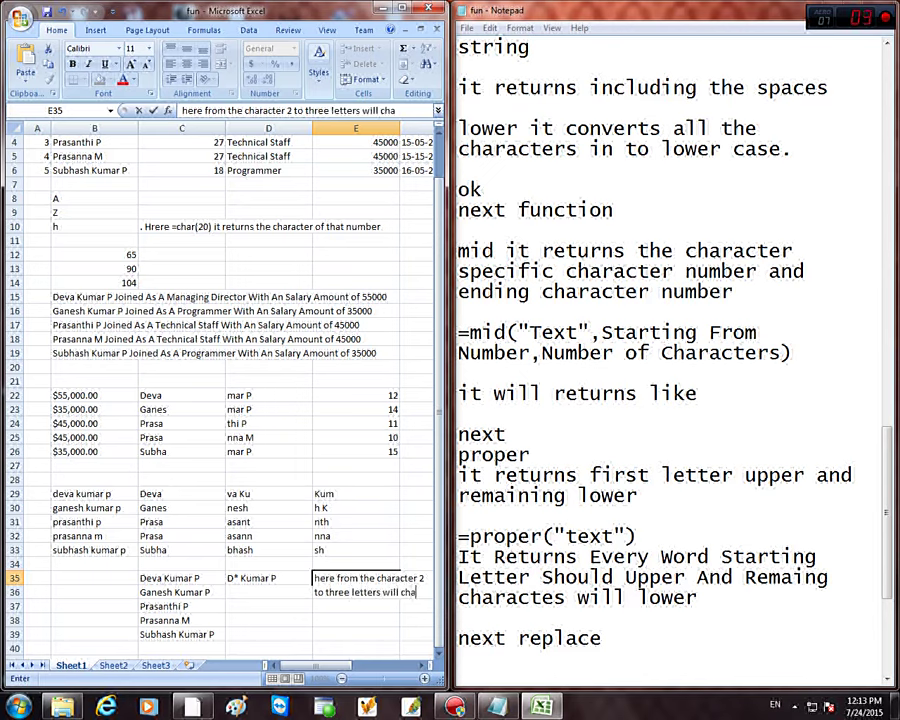
pyautogui.write('nged wit')
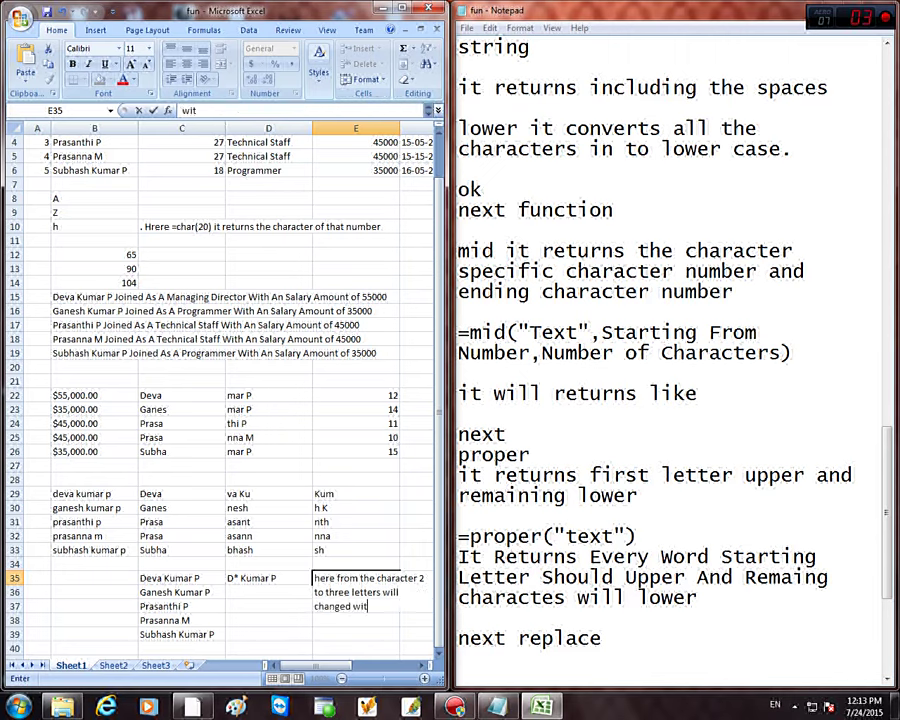
pyautogui.write('h *')
pyautogui.press('Return')
pyautogui.press('Up')
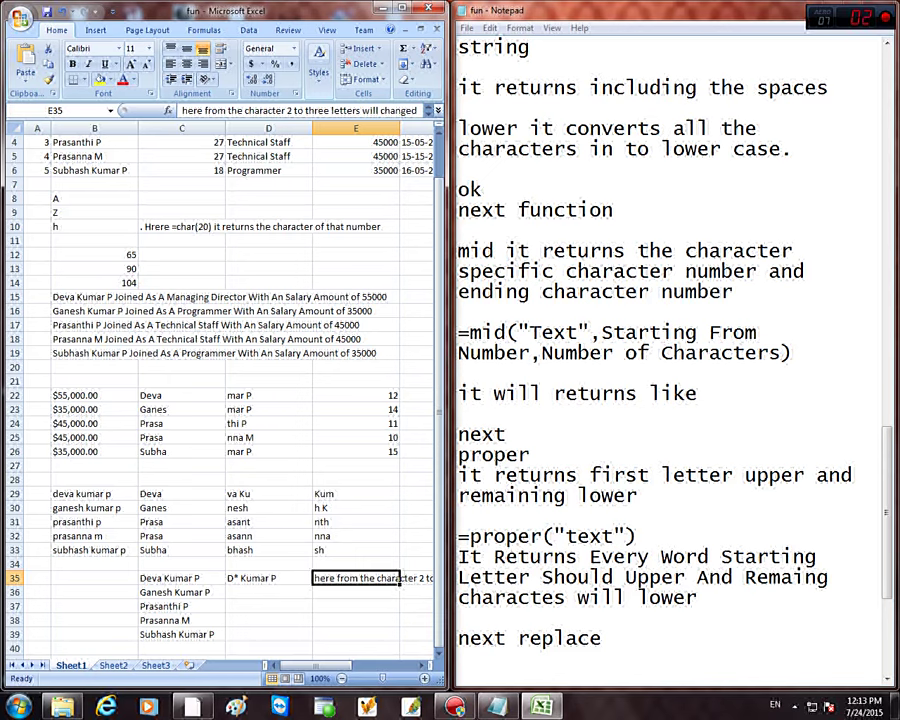
# Maximize Excel and enter =REPLACE(C35,1,2,"@") in I35.
pyautogui.doubleClick(300, 8)
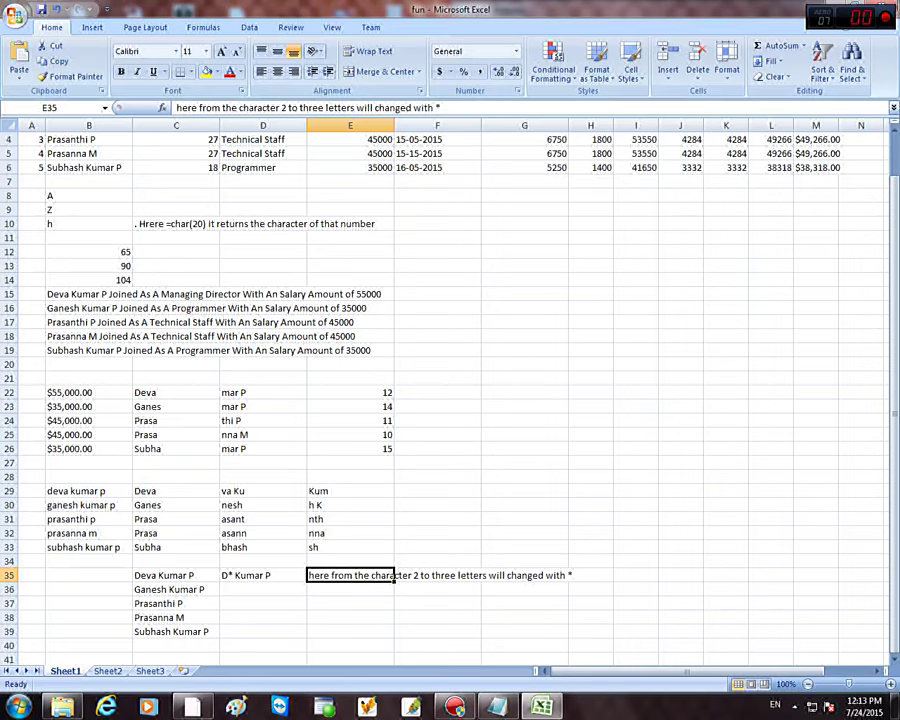
pyautogui.click(636, 575)
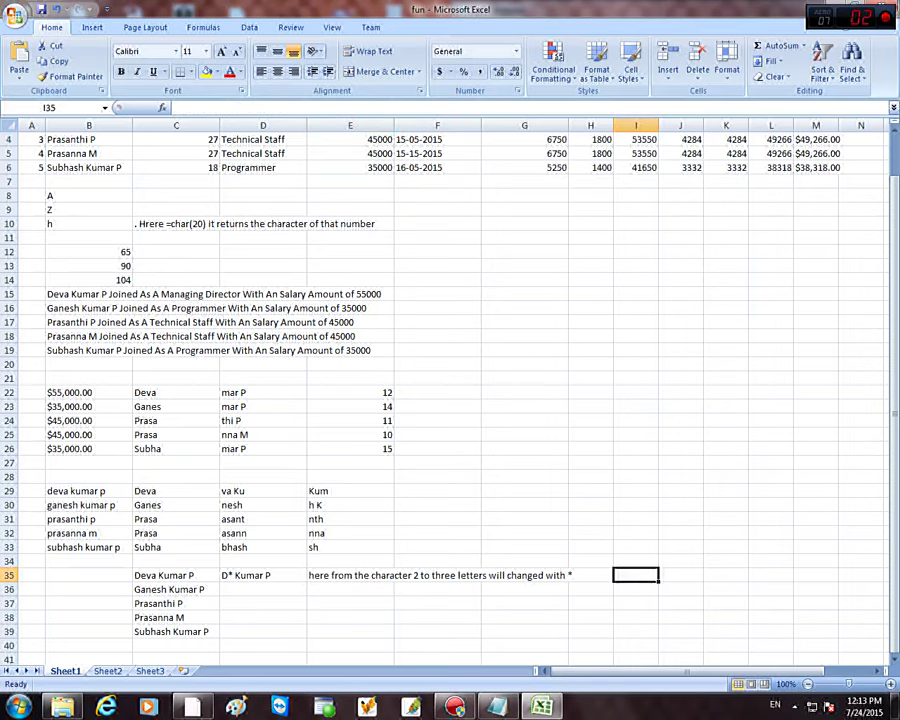
pyautogui.write('=')
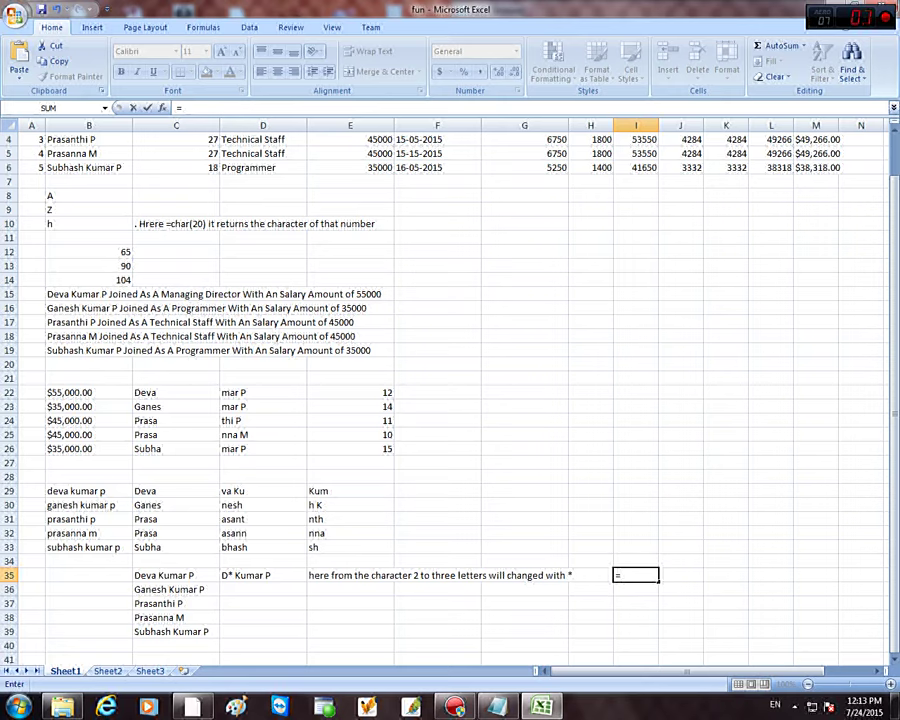
pyautogui.write('repl')
pyautogui.press('Tab')
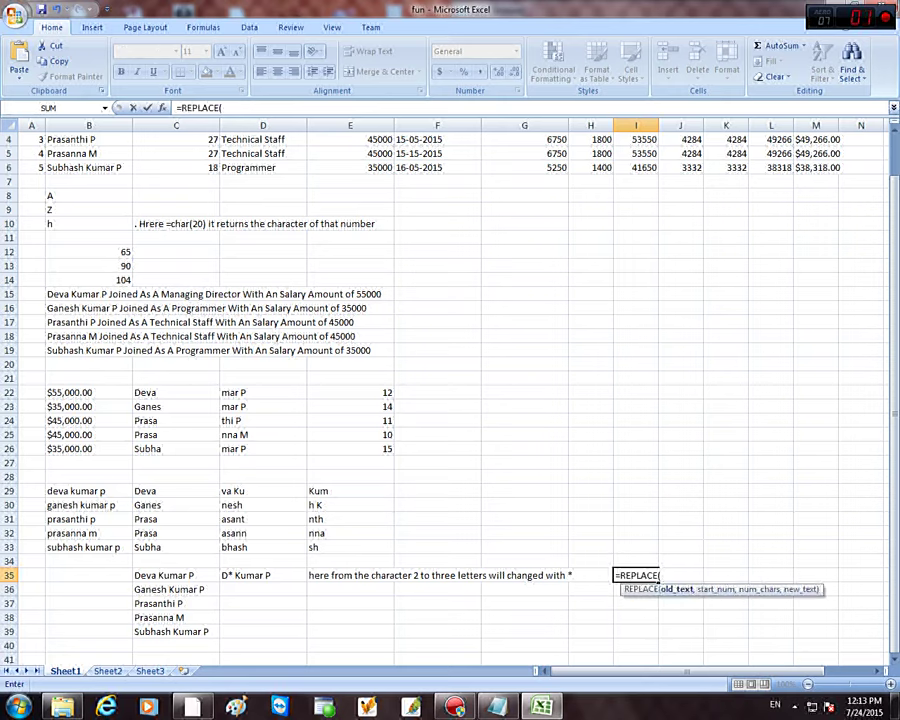
pyautogui.click(176, 575)
pyautogui.write(',')
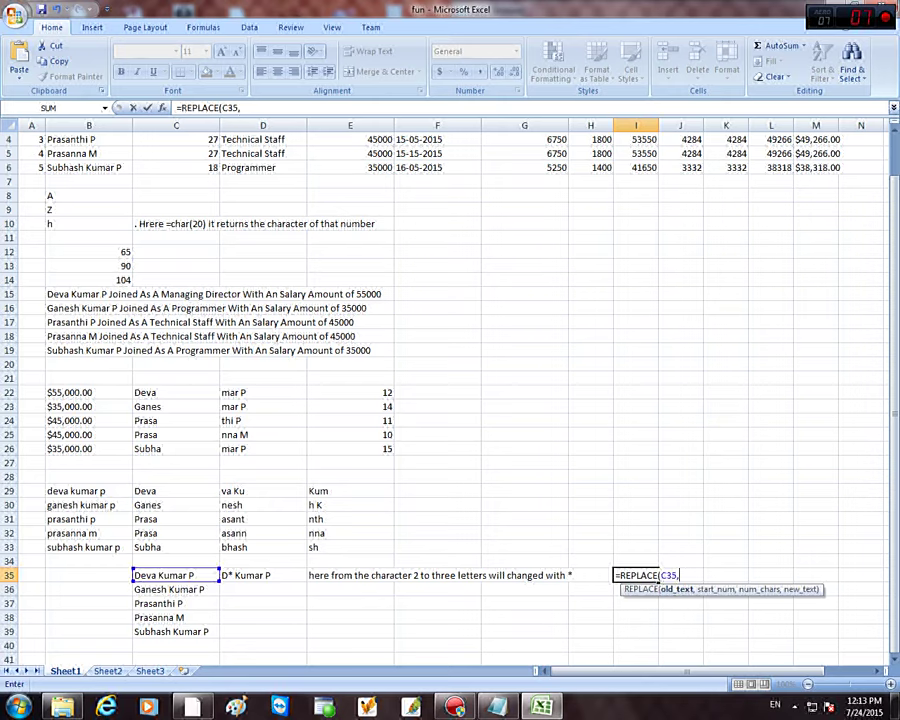
pyautogui.write('1')
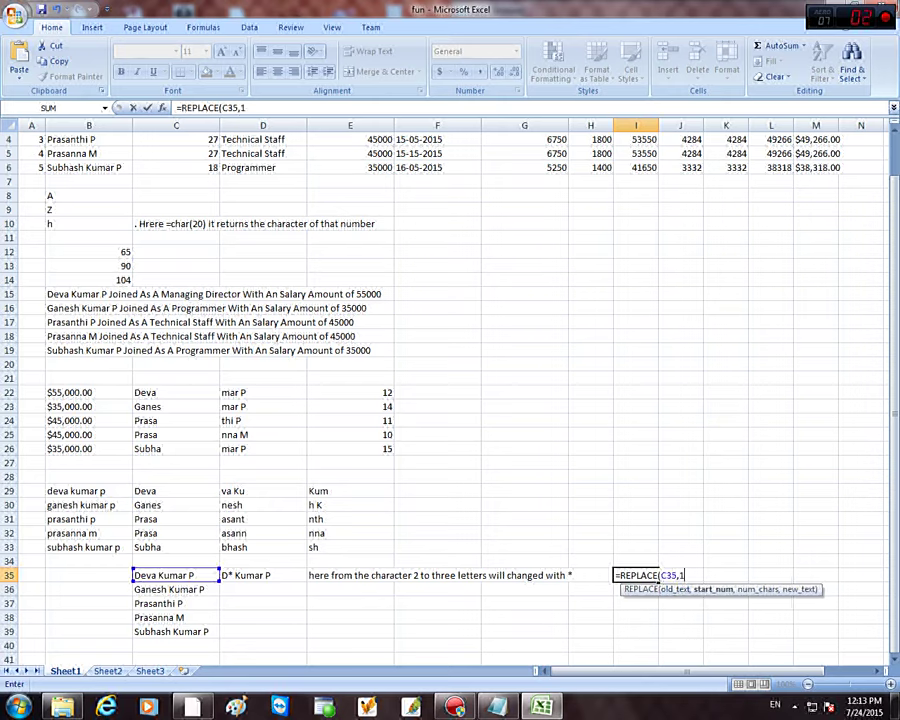
pyautogui.write(',2')
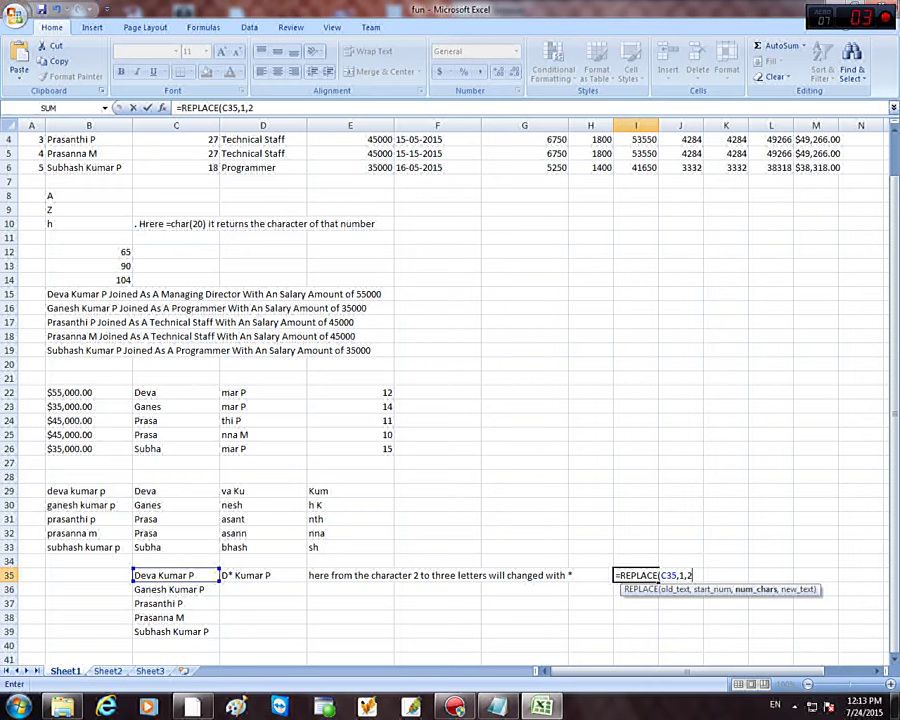
pyautogui.write(',2')
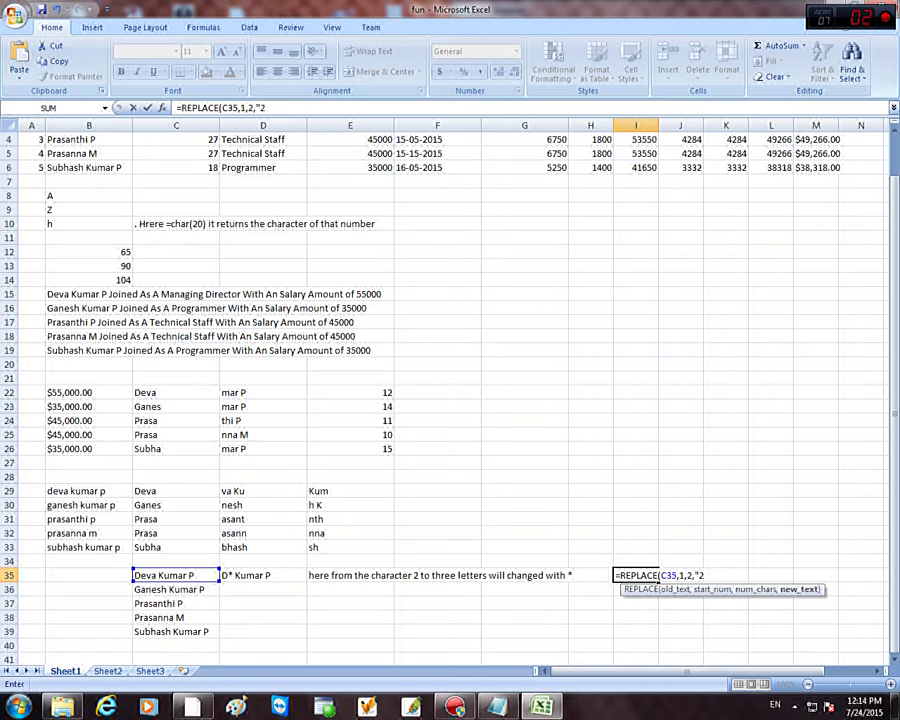
pyautogui.write('@')
pyautogui.press('BackSpace')
pyautogui.press('BackSpace')
pyautogui.press('BackSpace')
pyautogui.write('@')
pyautogui.write('")')
pyautogui.press('Return')
# Fill the I35 REPLACE formula down the rows below, then select G35:G39.
pyautogui.click(635, 575)
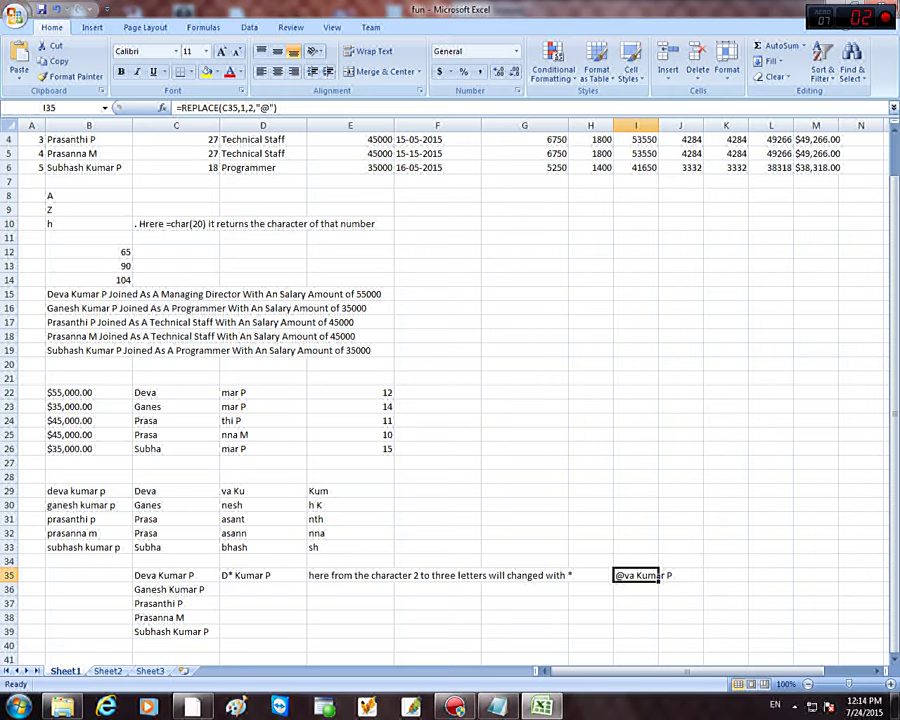
pyautogui.moveTo(658, 581); pyautogui.dragTo(655, 648)
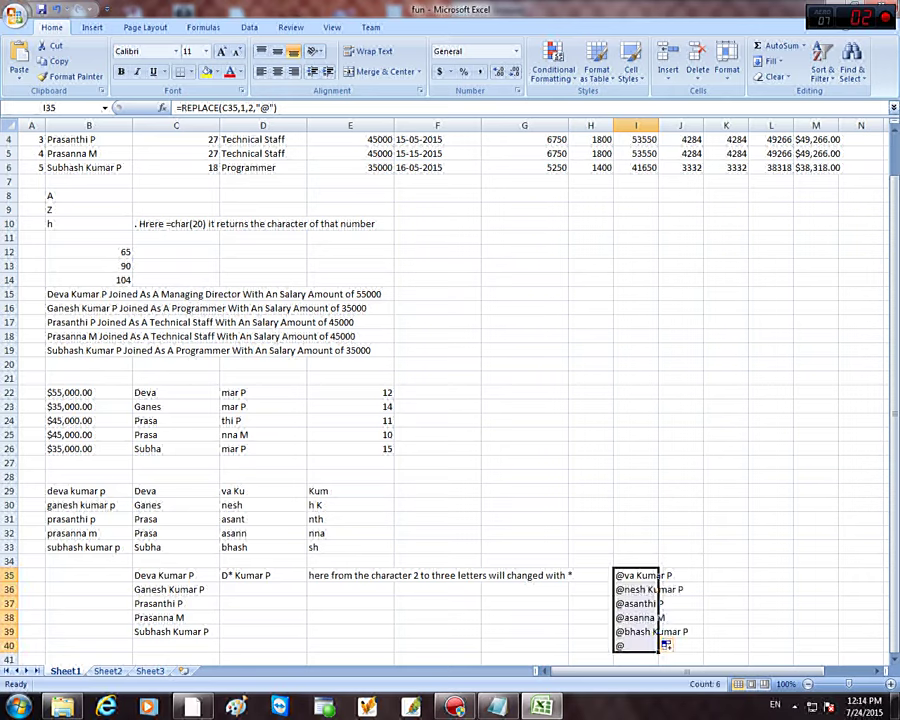
pyautogui.click(568, 576)
pyautogui.moveTo(568, 576); pyautogui.dragTo(566, 634)
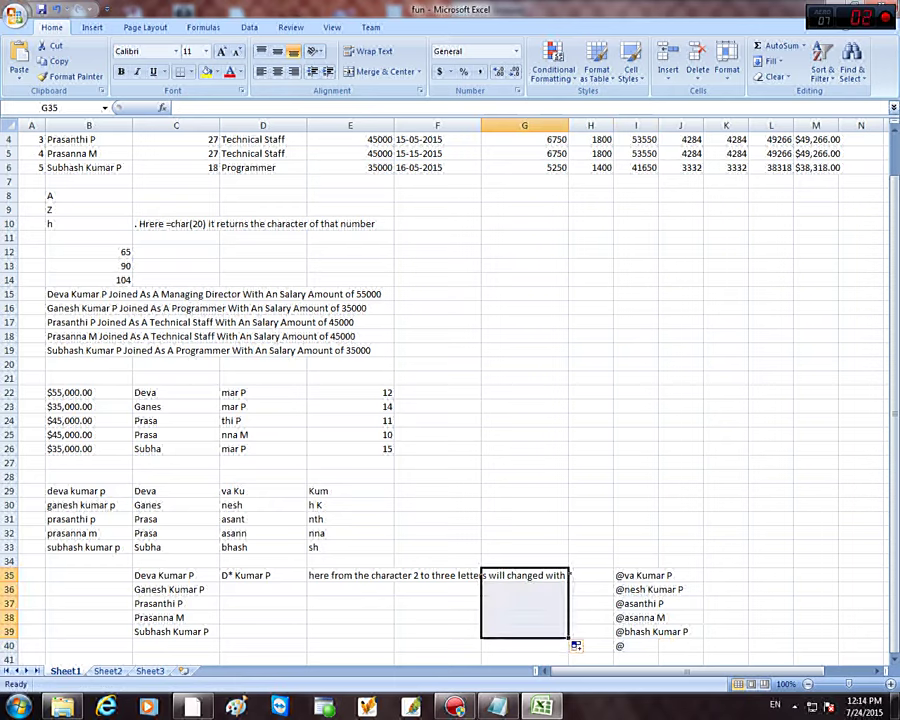
# Copy the E35 note down through row 39 and delete the stray @ result in I40.
pyautogui.click(524, 646)
pyautogui.click(390, 576)
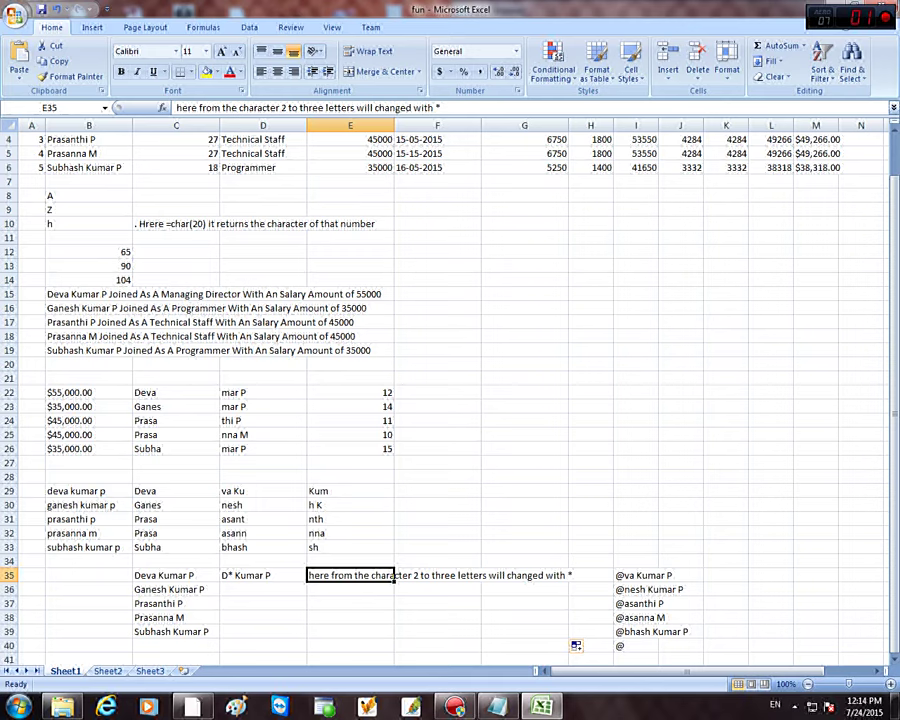
pyautogui.moveTo(394, 582); pyautogui.dragTo(396, 636)
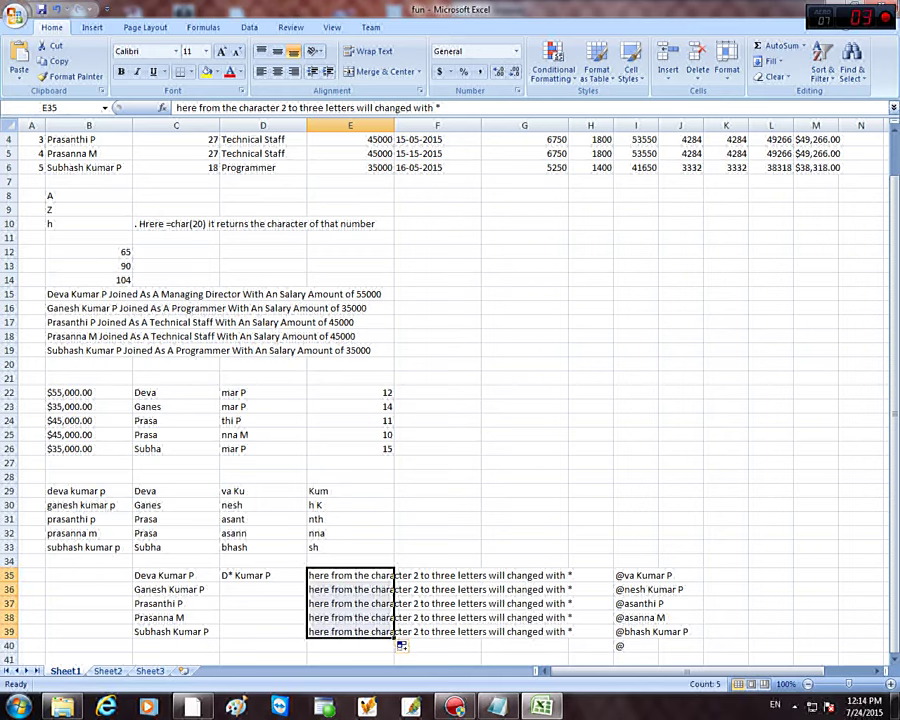
pyautogui.click(636, 646)
pyautogui.press('Delete')
pyautogui.click(640, 603)
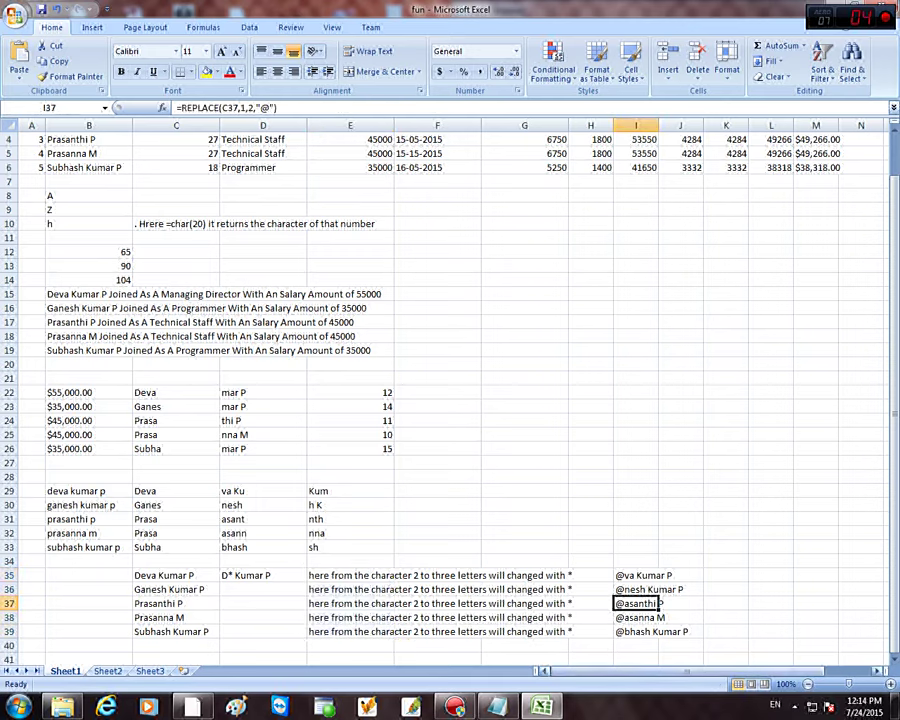
pyautogui.click(640, 575)
# Type the note 'here first 2 characters replace with@' in K35.
pyautogui.click(725, 574)
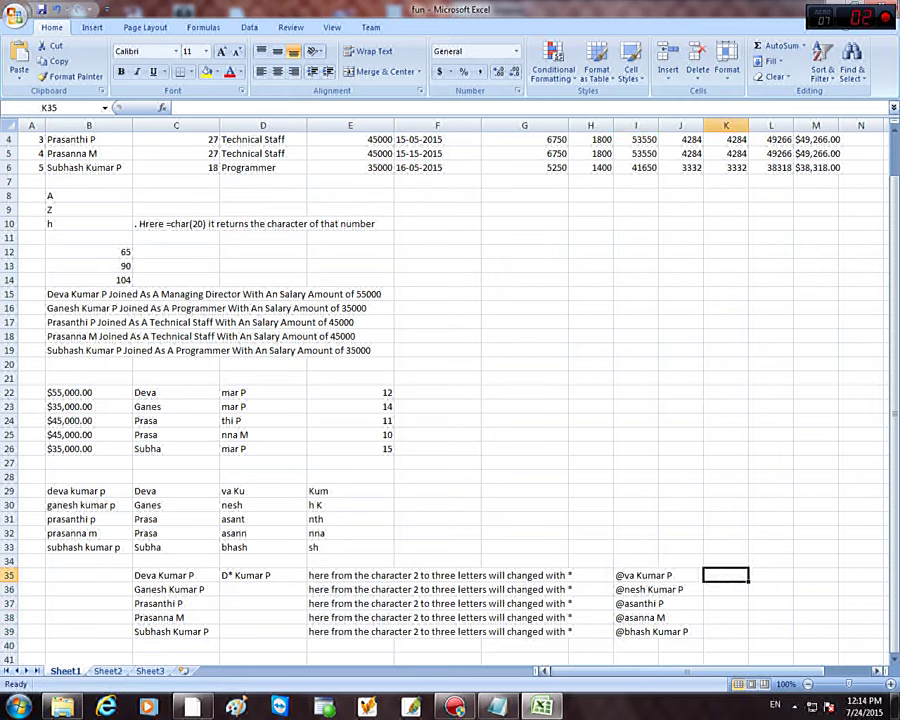
pyautogui.write('hre')
pyautogui.press('BackSpace')
pyautogui.press('BackSpace')
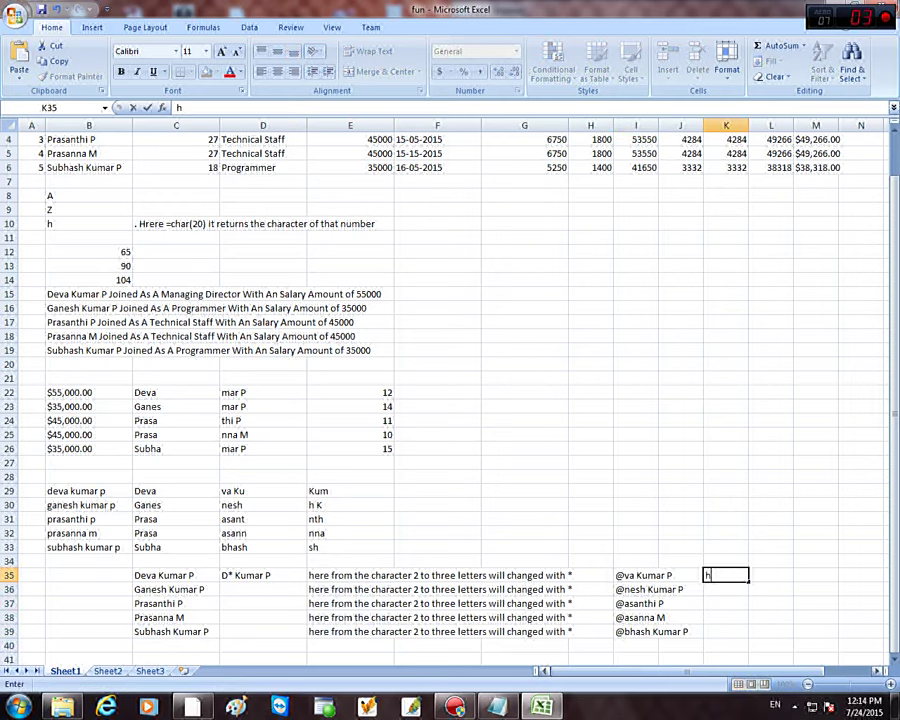
pyautogui.write('ere first')
pyautogui.write(' 2 charac')
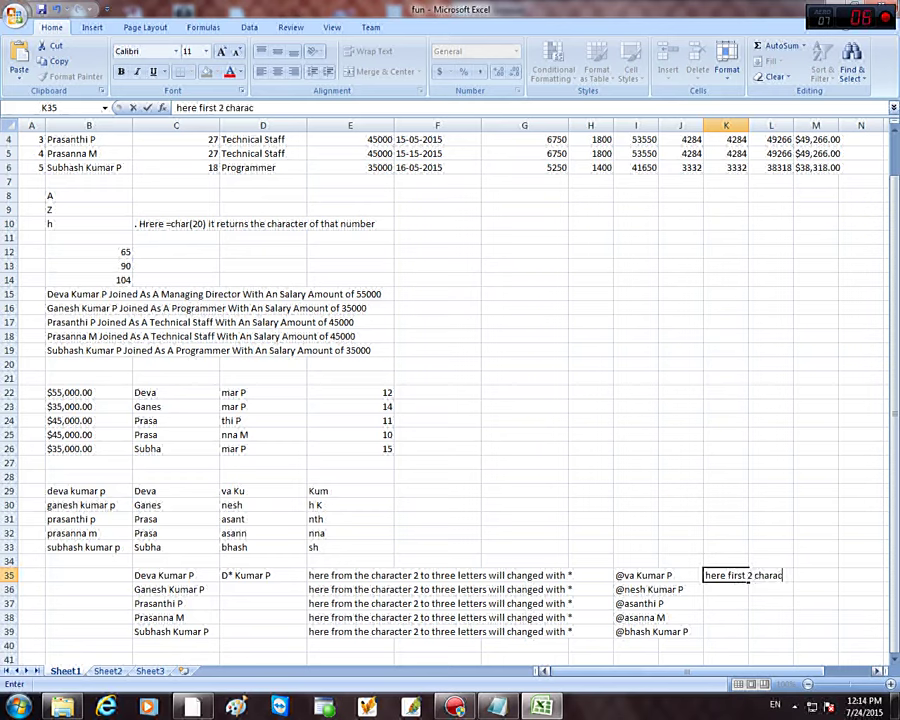
pyautogui.write('ters repla')
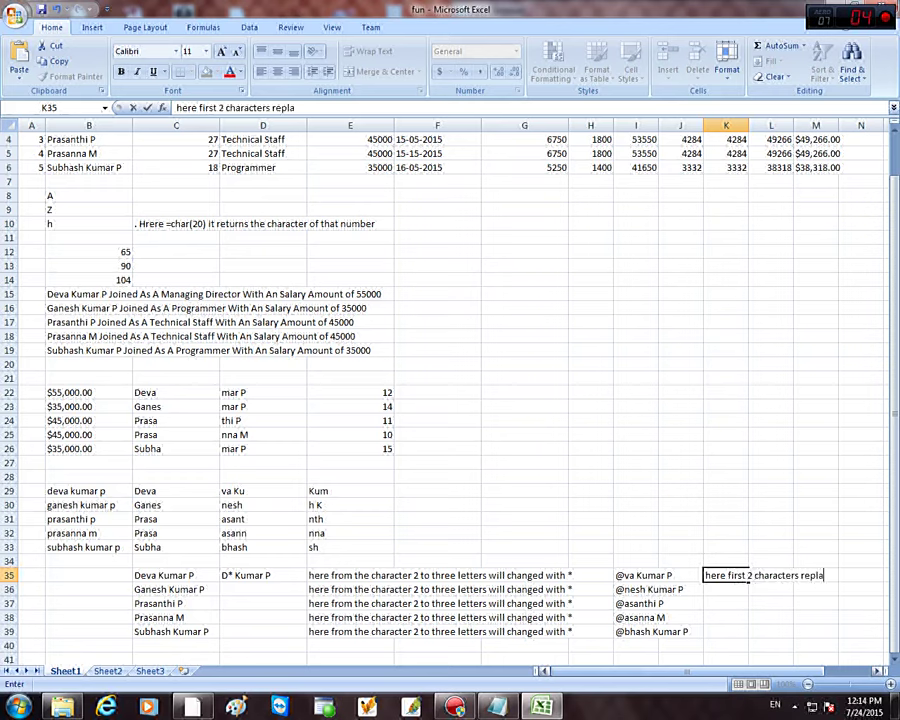
pyautogui.write('ce with@')
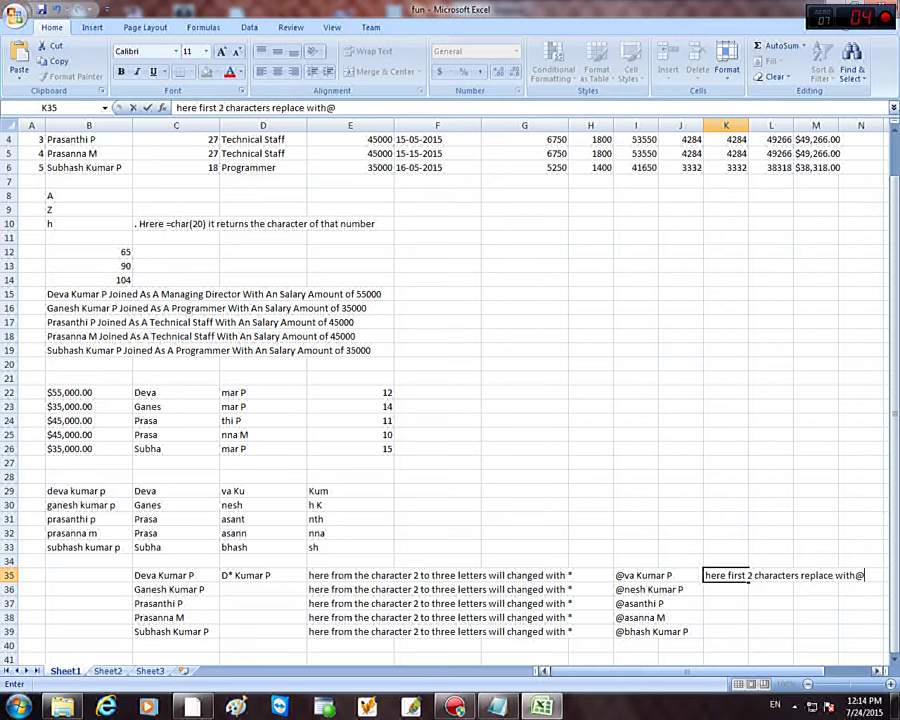
pyautogui.press('Return')
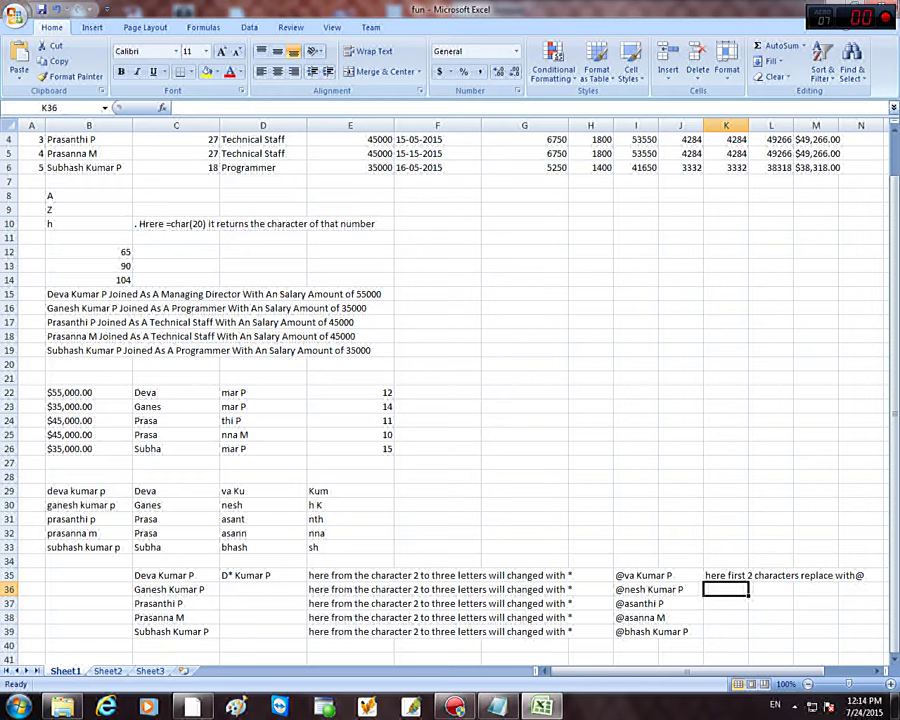
# In Notepad, add 'rept' and 'this function repeats the word or character number of times', then return to Excel.
pyautogui.click(497, 707)
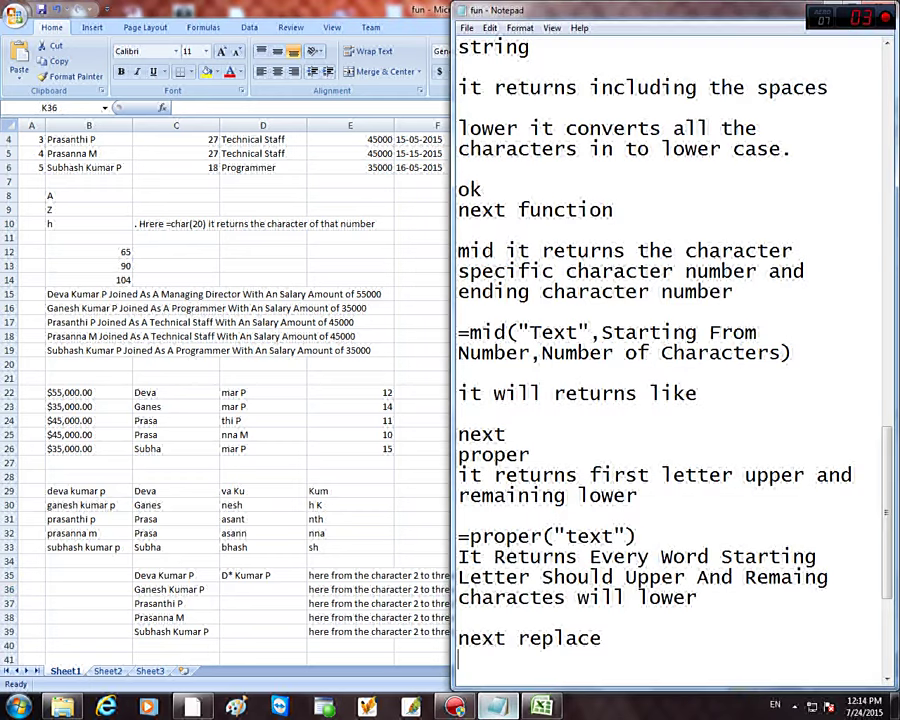
pyautogui.press('BackSpace')
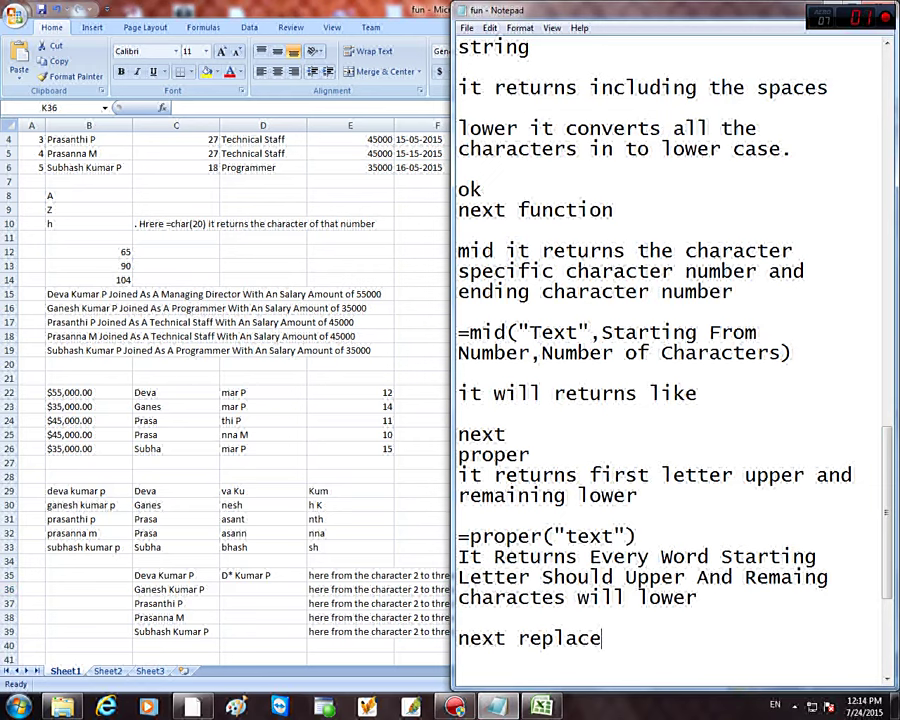
pyautogui.press('Return')
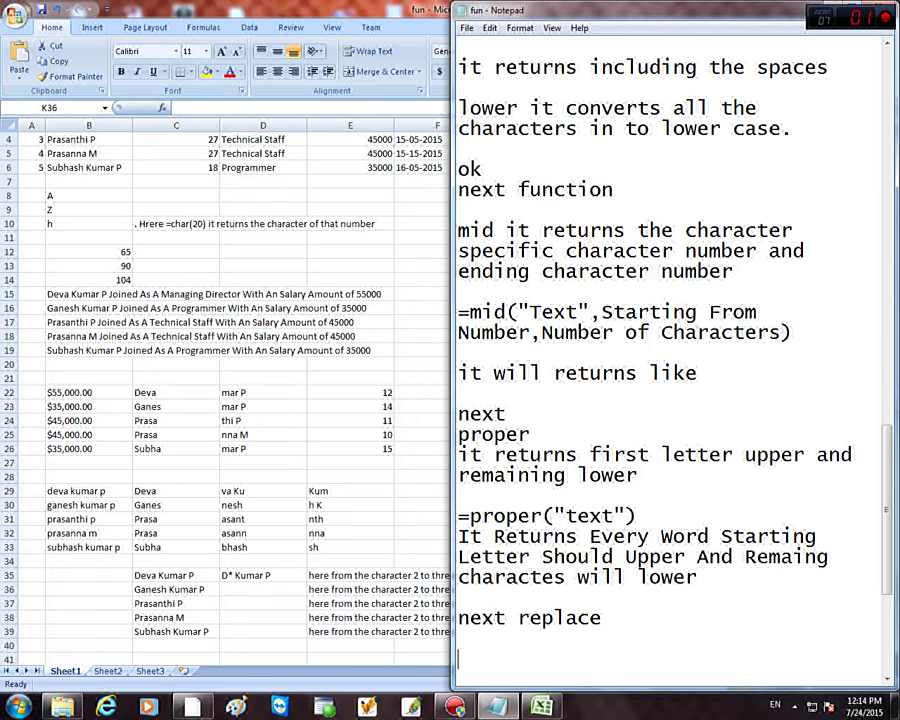
pyautogui.write('rept')
pyautogui.press('Return')
pyautogui.write('this ')
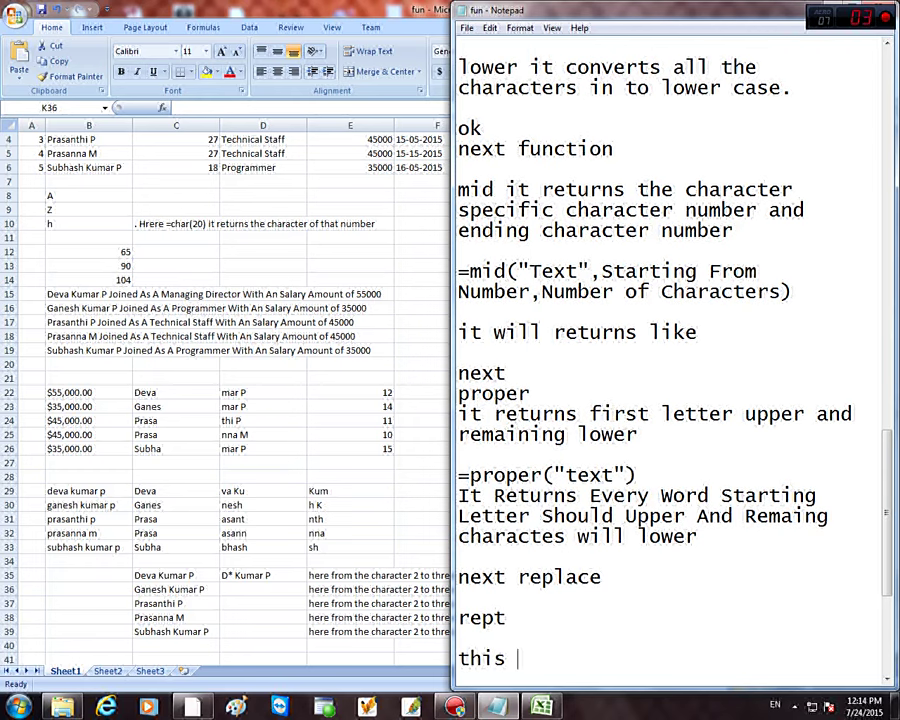
pyautogui.write('function')
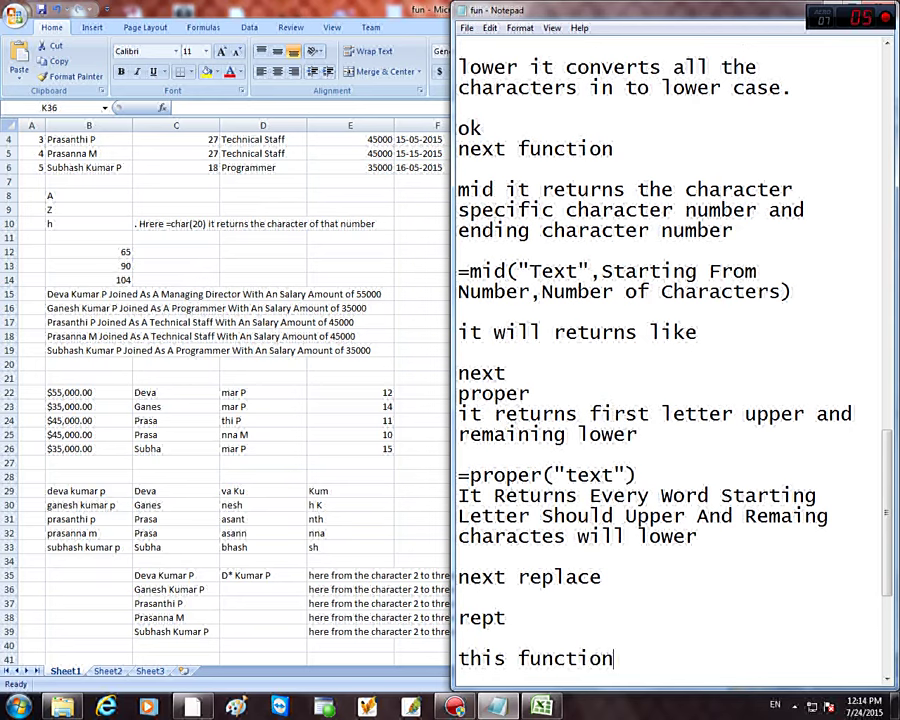
pyautogui.write(' rep')
pyautogui.write('eats the ')
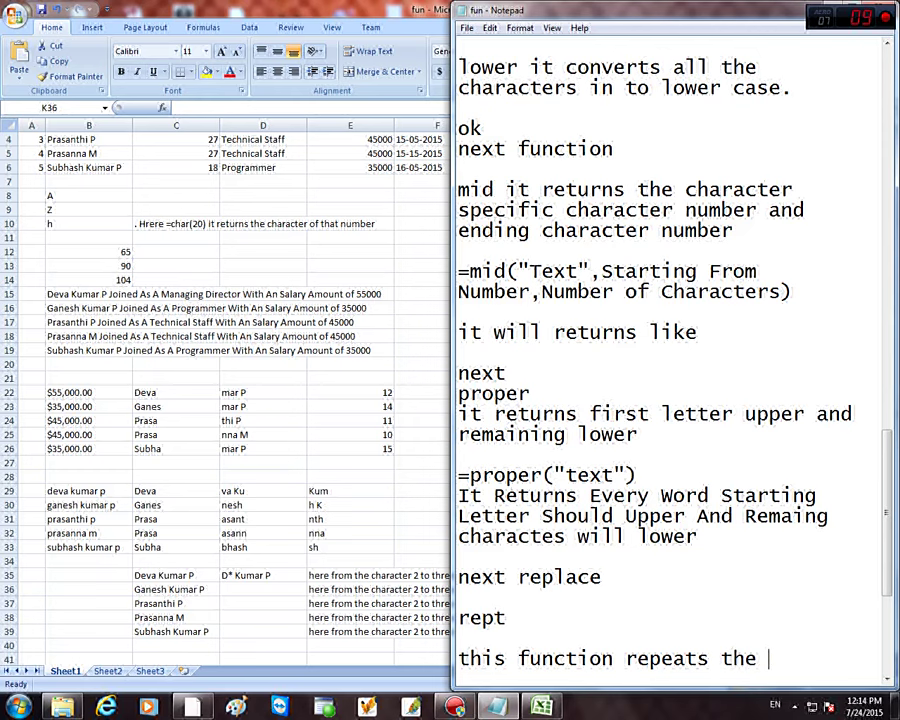
pyautogui.write('word ')
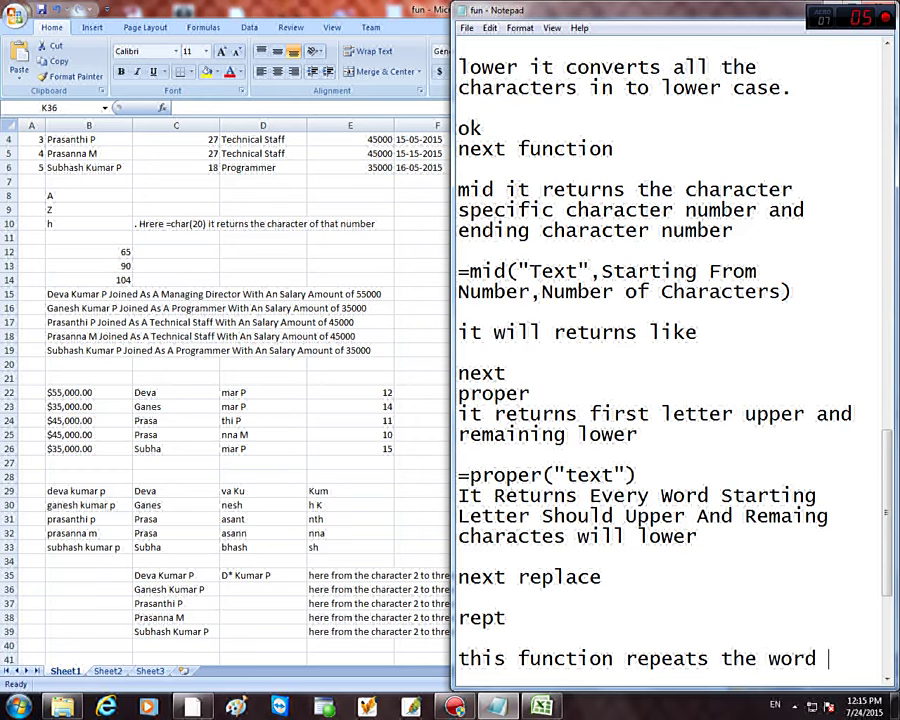
pyautogui.write('or character ')
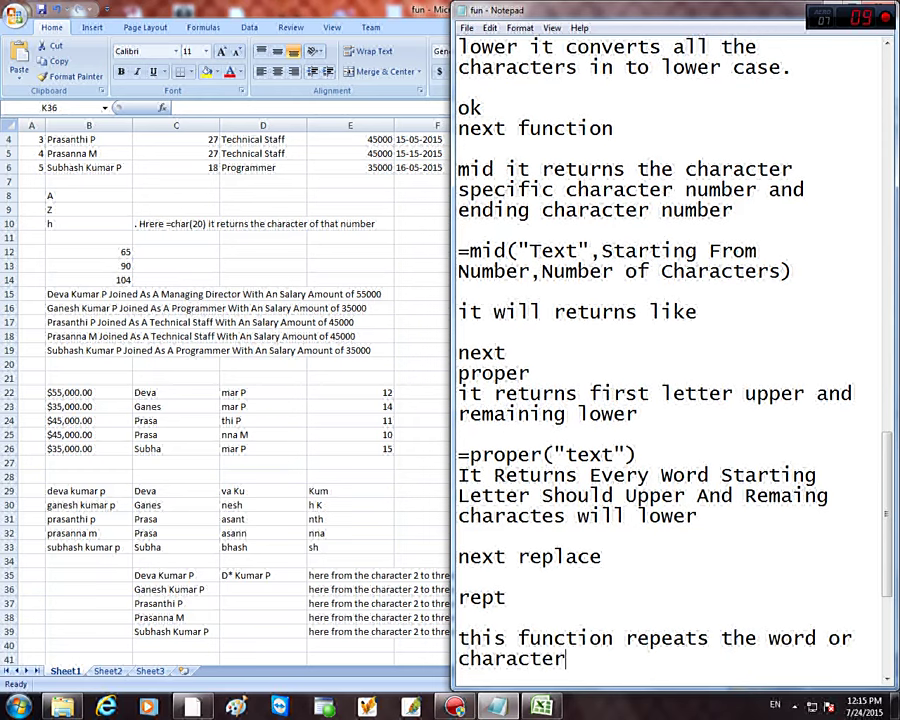
pyautogui.write('number o')
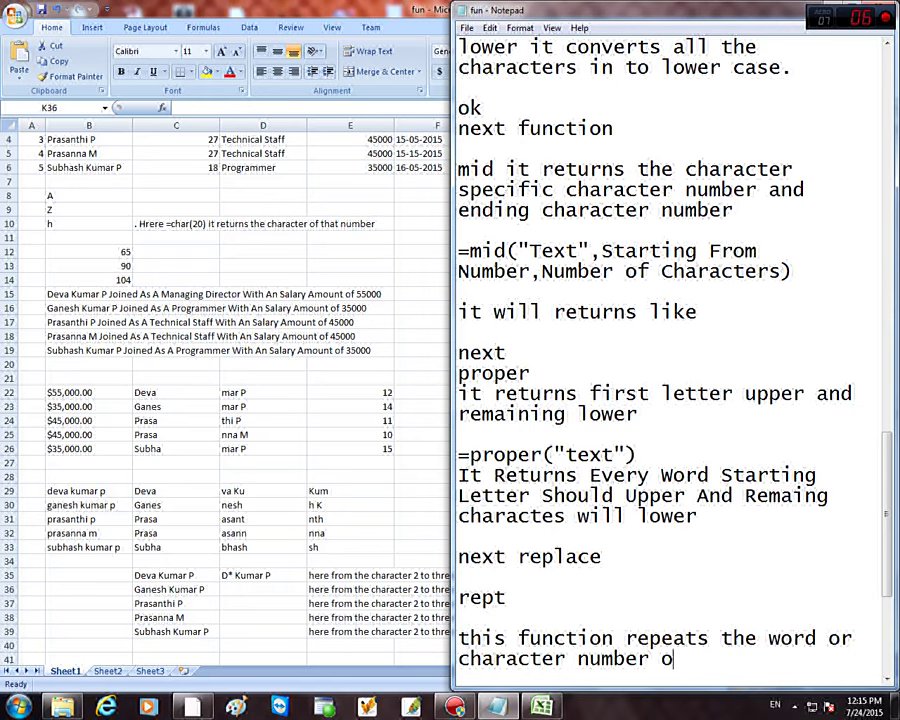
pyautogui.write('f times')
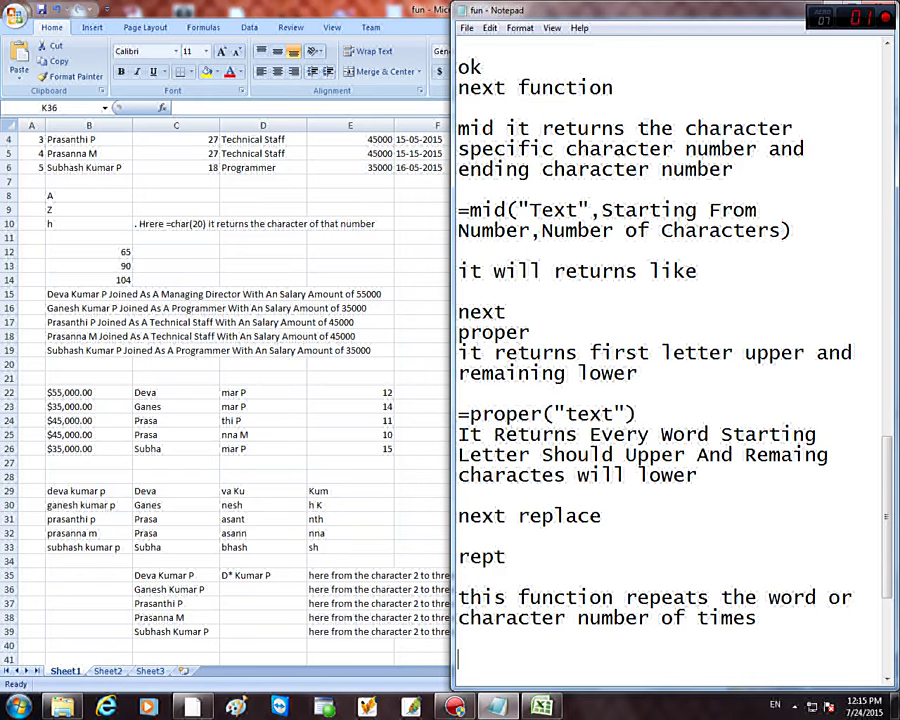
pyautogui.hotkey('alt', 'Tab')
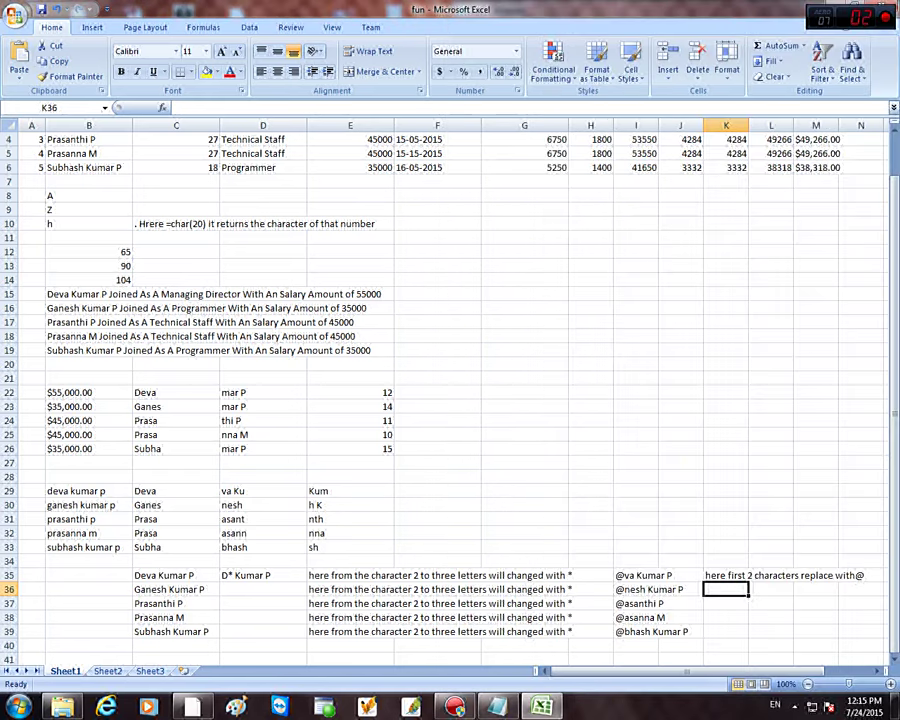
# Enter =REPT("DOG",5) in B41, giving DOGDOGDOGDOGDOG, and start a REPT formula in B42.
pyautogui.scroll(-2, 450, 390)
pyautogui.click(88, 575)
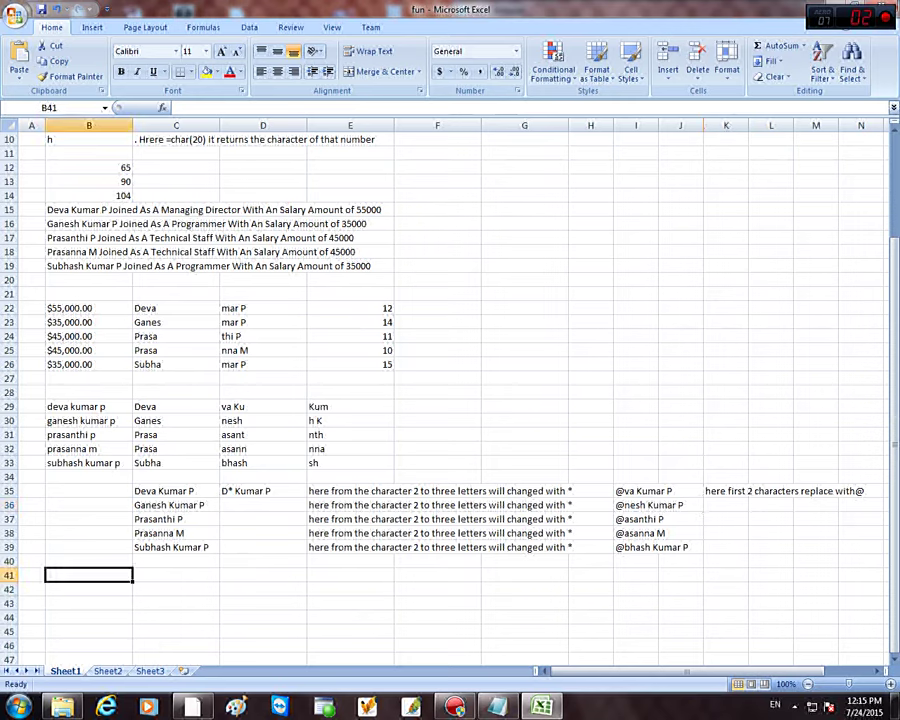
pyautogui.write('=re')
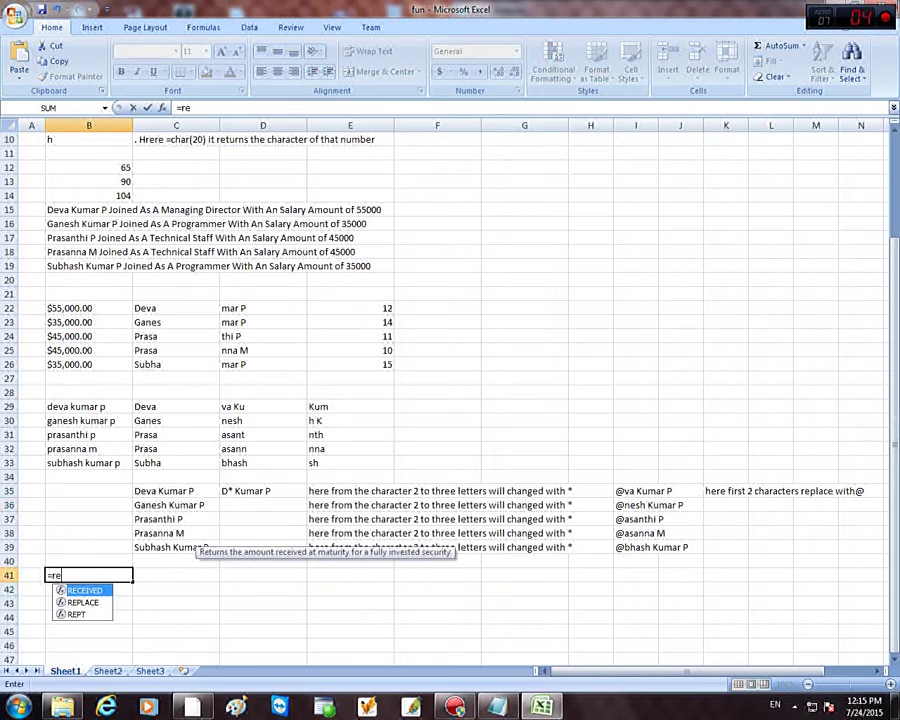
pyautogui.press('Down')
pyautogui.press('Down')
pyautogui.press('Tab')
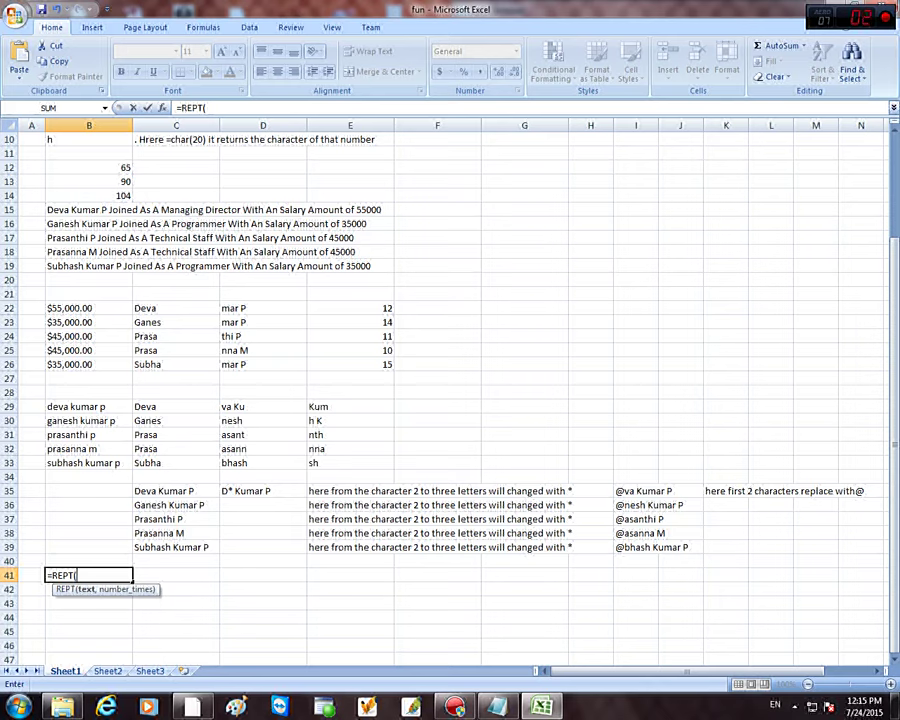
pyautogui.write('"')
pyautogui.write('DOG')
pyautogui.write('"')
pyautogui.write(',5')
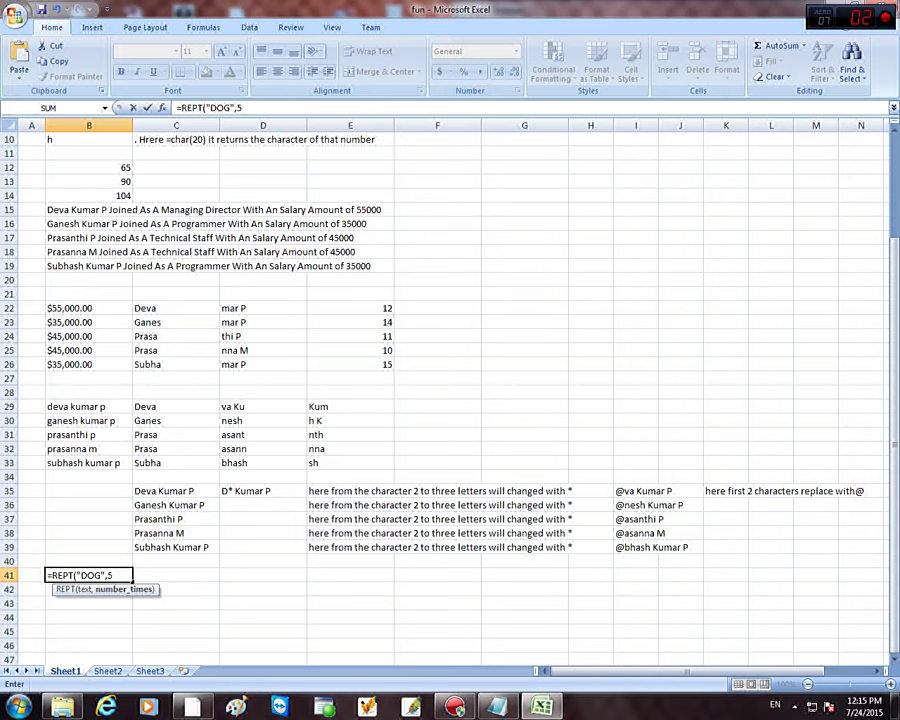
pyautogui.write(')')
pyautogui.press('Return')
pyautogui.press('Up')
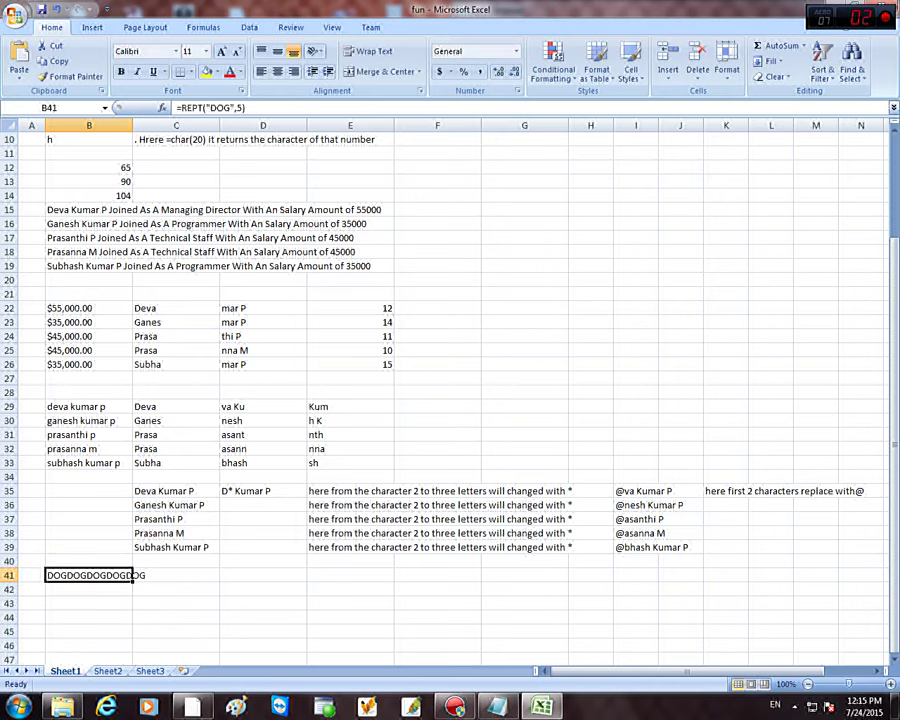
pyautogui.click(88, 589)
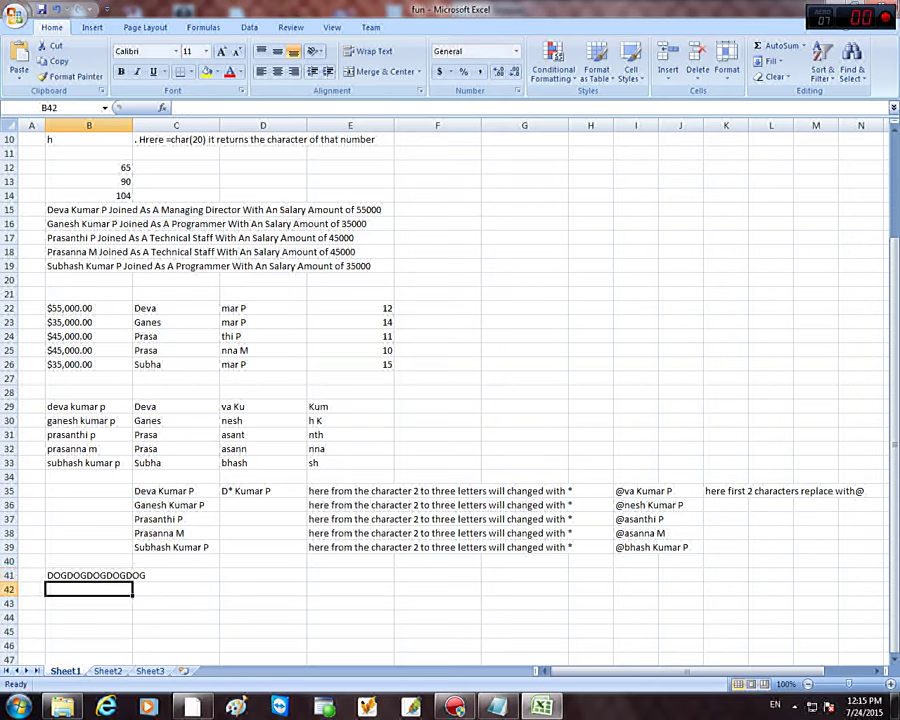
pyautogui.write('=')
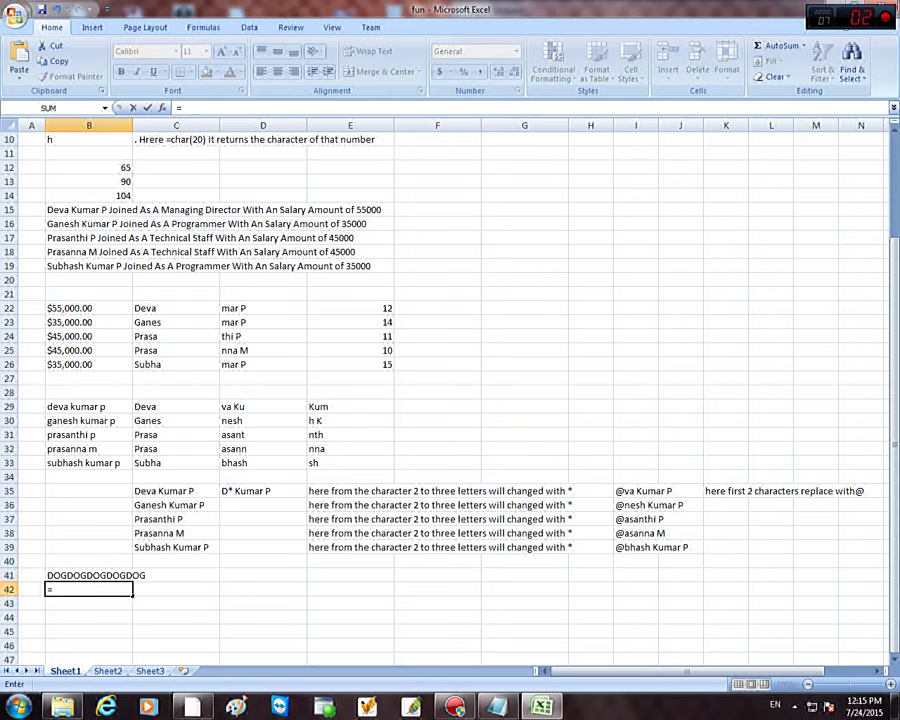
pyautogui.write('rept')
# Build =REPT(C22,10) in B42 to repeat the C22 name 10 times.
pyautogui.press('Tab')
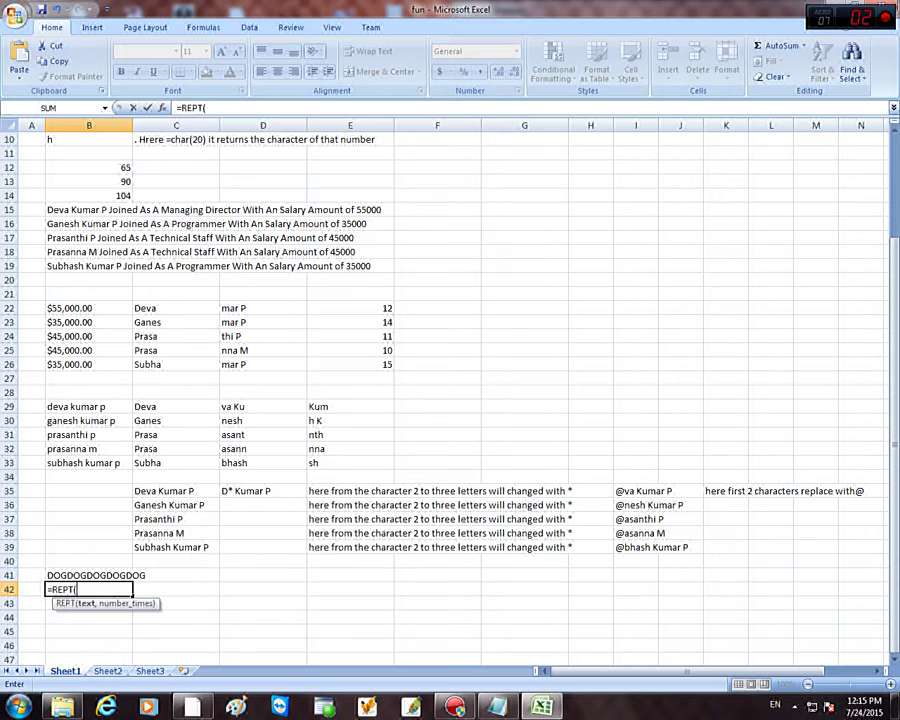
pyautogui.click(176, 308)
pyautogui.write(',')
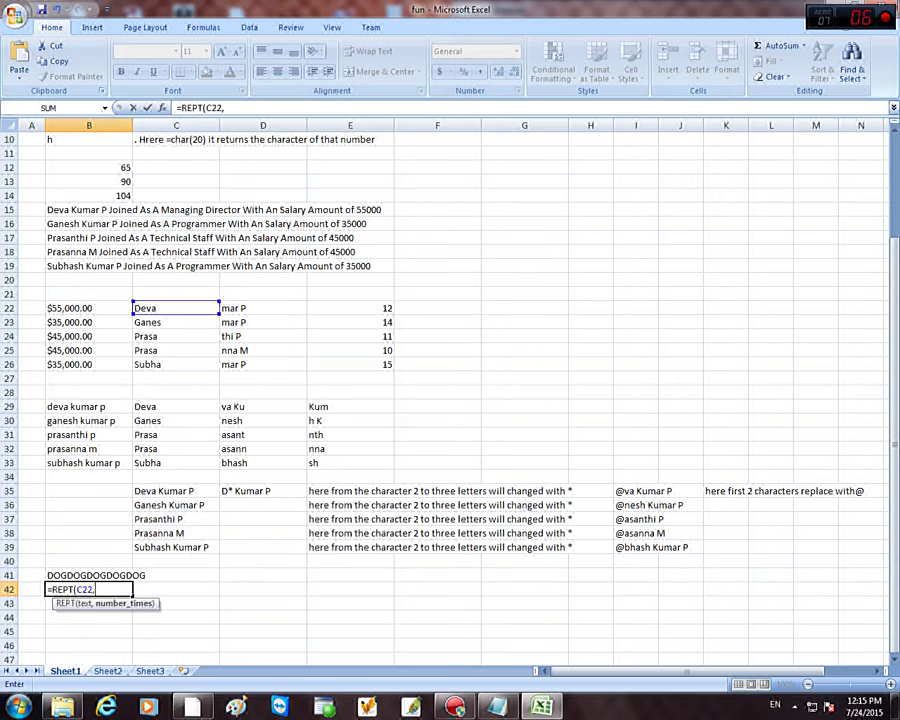
pyautogui.write('10')
pyautogui.write(')')
# Commit the B42 REPT formula, then add 'like this' and 'search function' lines in Notepad.
pyautogui.press('Return')
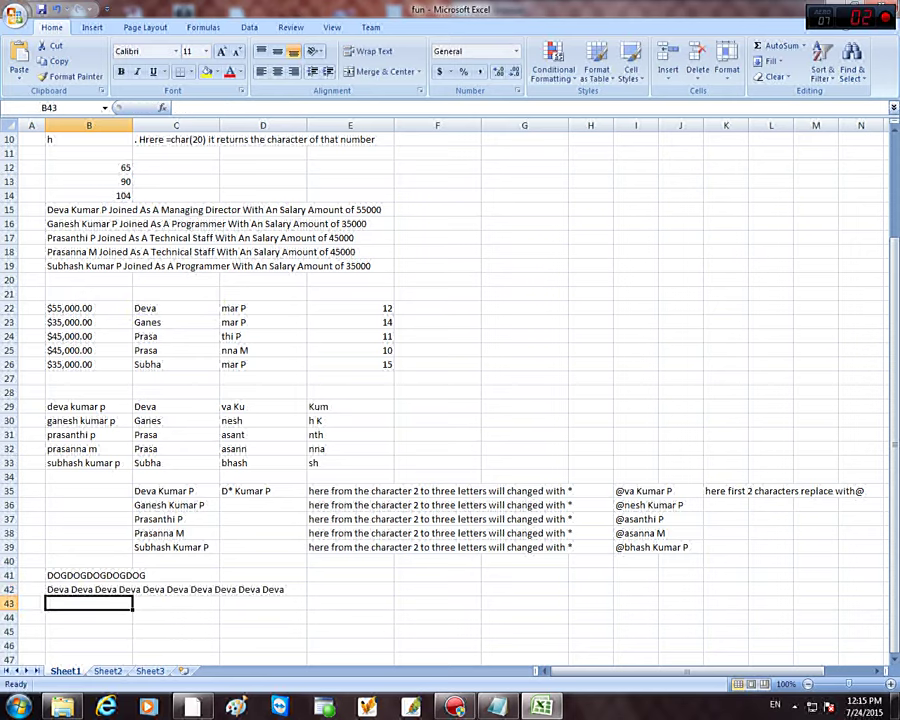
pyautogui.hotkey('alt', 'Tab')
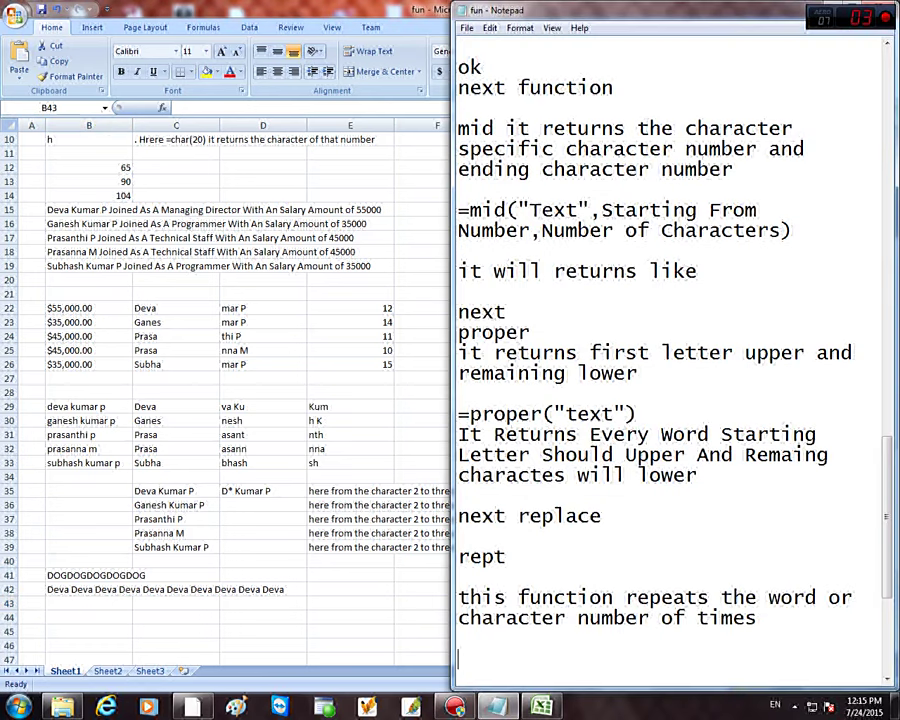
pyautogui.write('like')
pyautogui.write(' this')
pyautogui.press('Return')
pyautogui.press('Return')
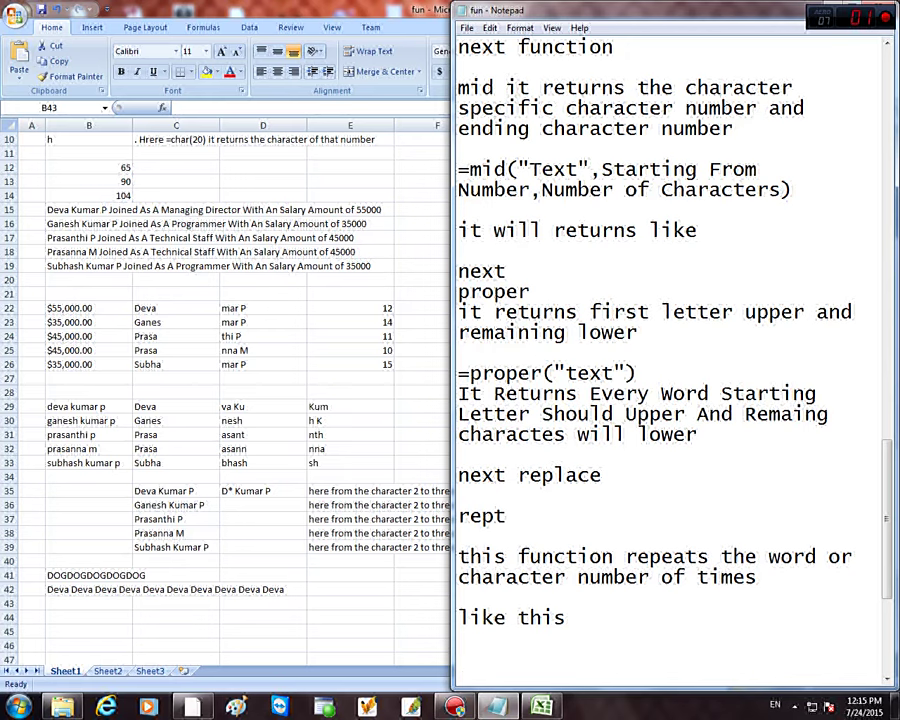
pyautogui.write('se')
pyautogui.write('arch')
pyautogui.press('Return')
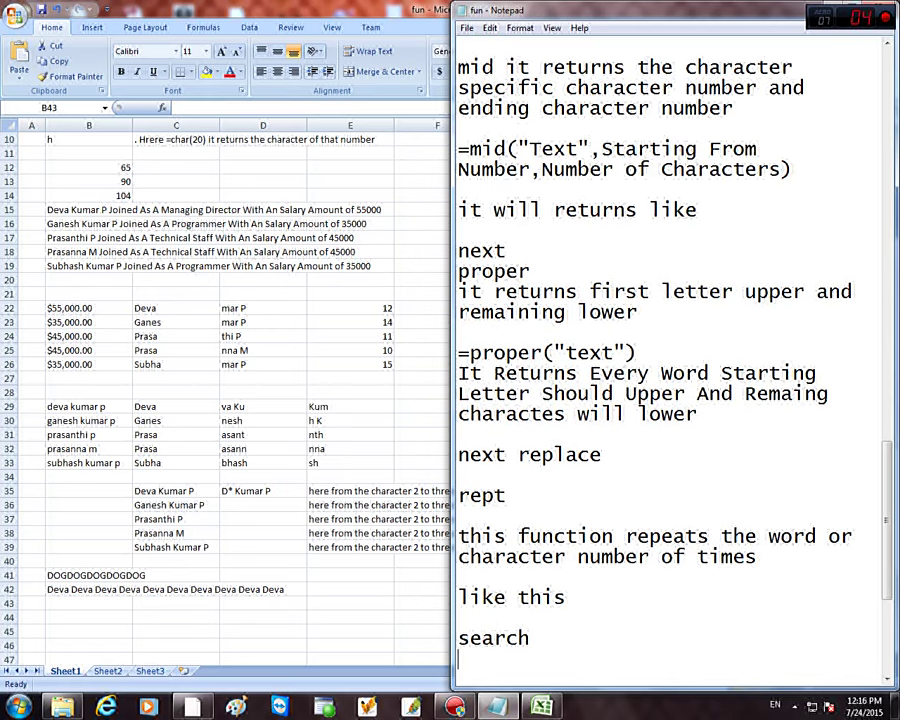
pyautogui.press('Up')
pyautogui.press('End')
pyautogui.write('function')
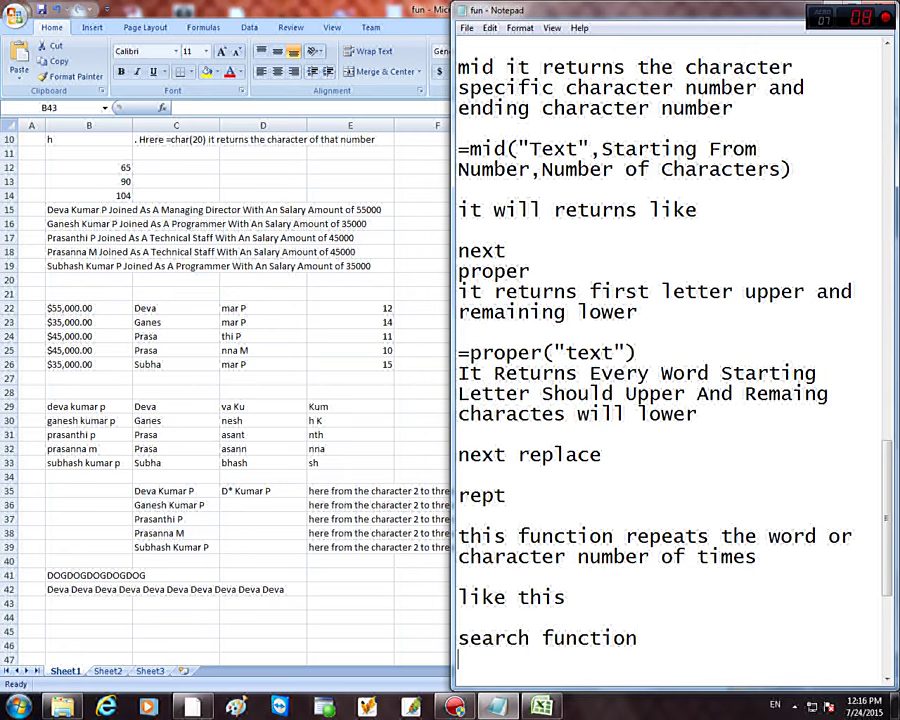
pyautogui.press('Return')
pyautogui.hotkey('alt', 'Tab')
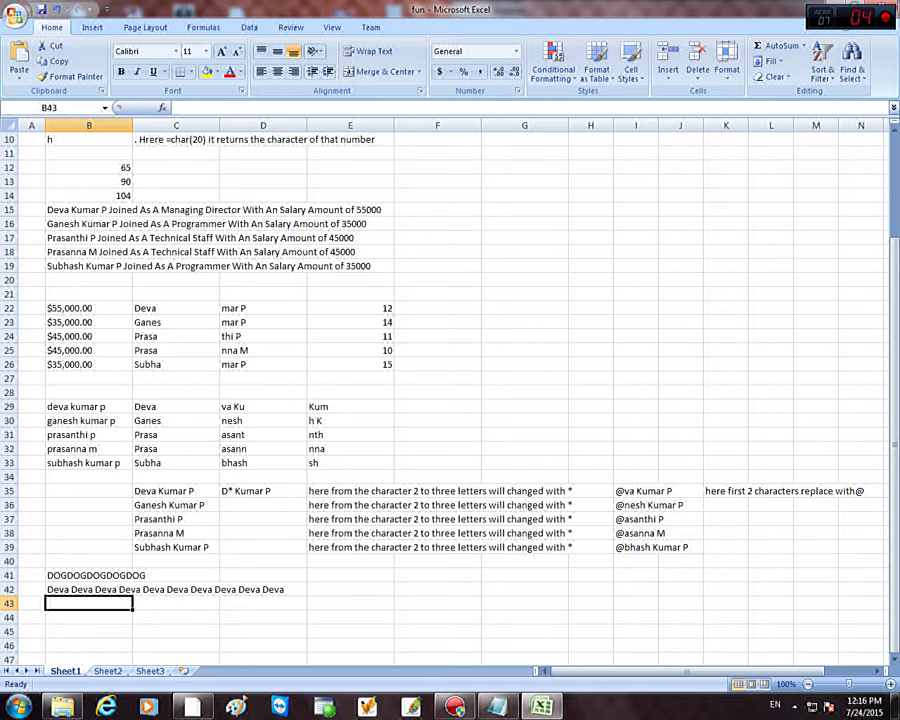
# Enter =SEARCH("m",B29,1) in C44, returning 8.
pyautogui.click(176, 617)
pyautogui.write('=')
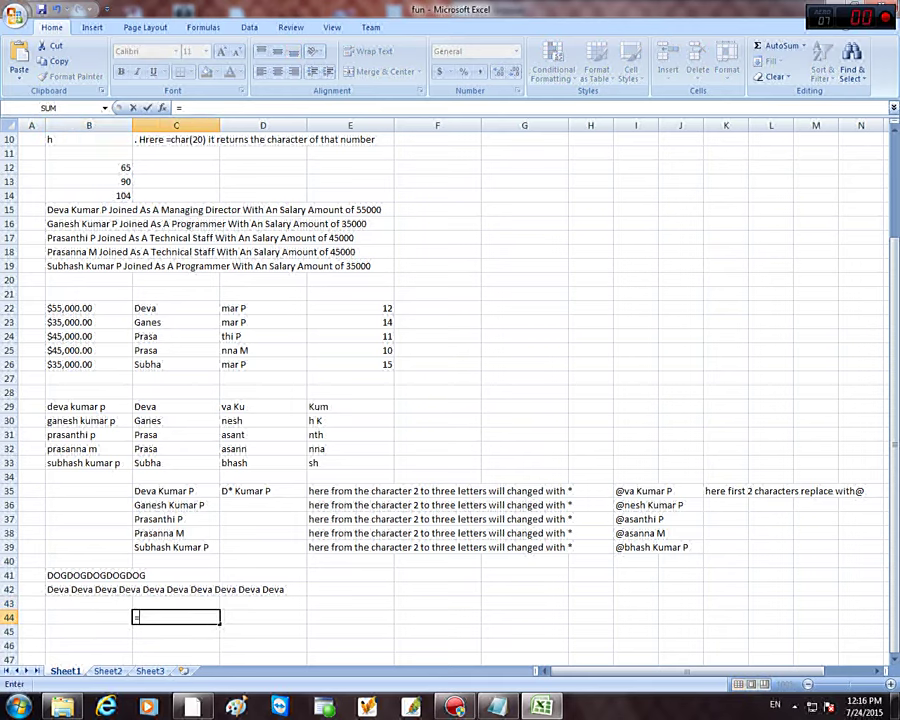
pyautogui.write('search')
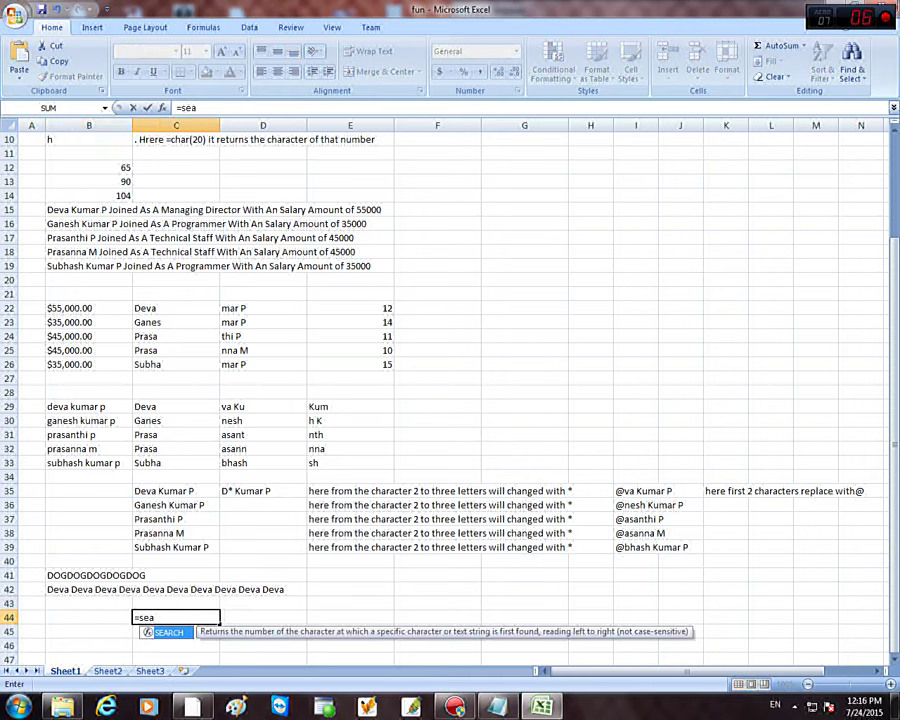
pyautogui.press('Tab')
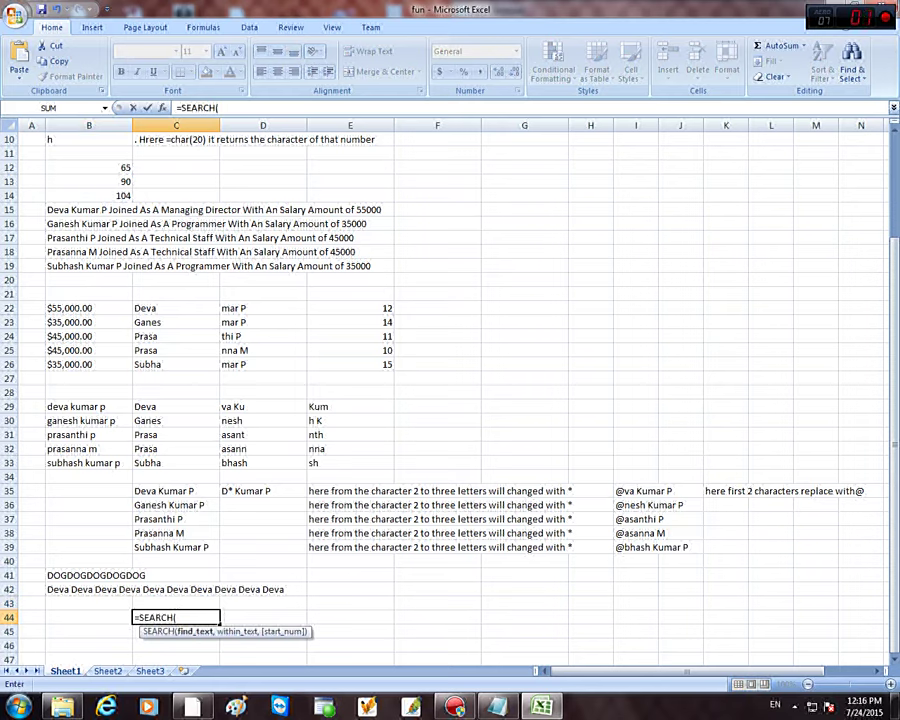
pyautogui.write('"')
pyautogui.write('m"')
pyautogui.write(',')
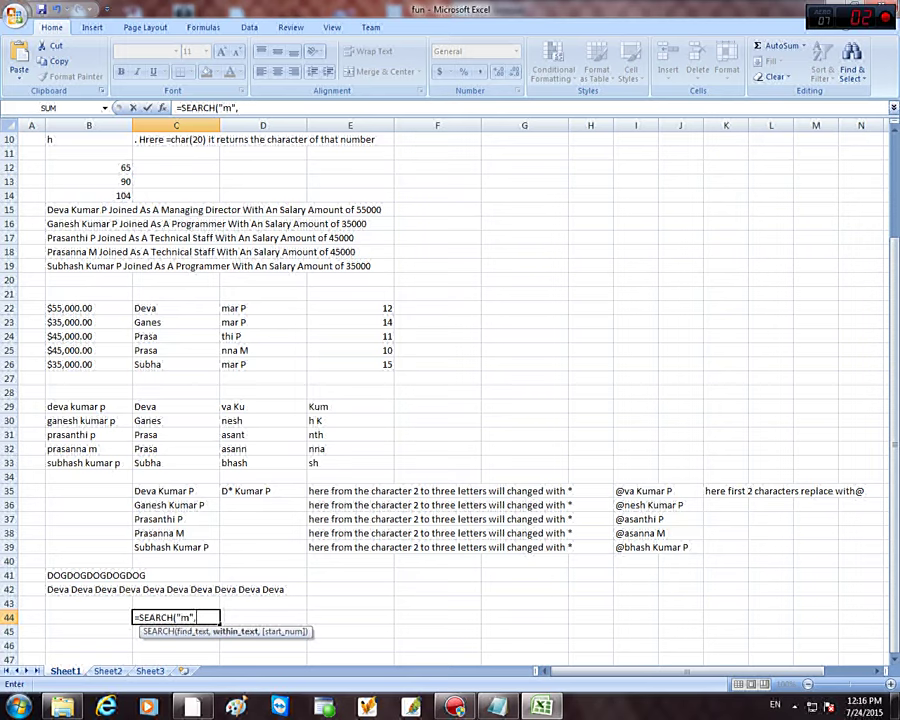
pyautogui.click(88, 406)
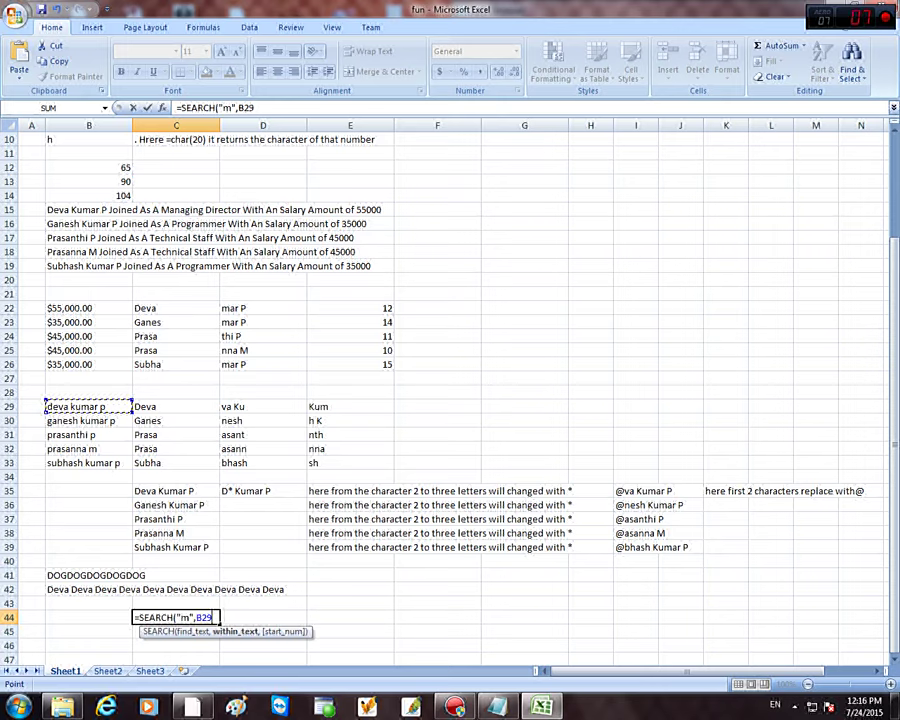
pyautogui.write(',')
pyautogui.write('1)')
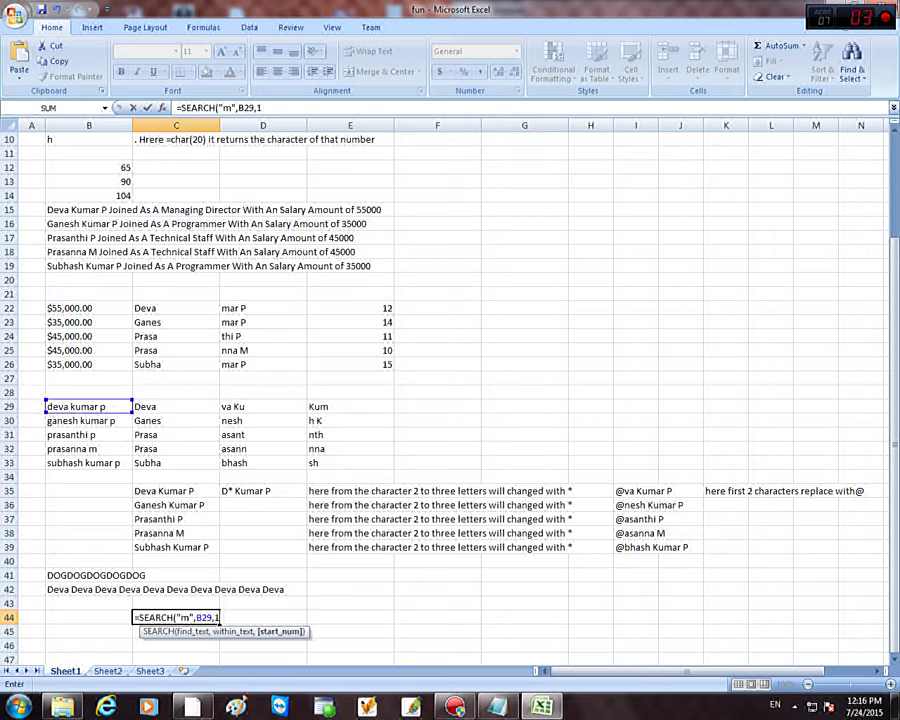
pyautogui.press('Return')
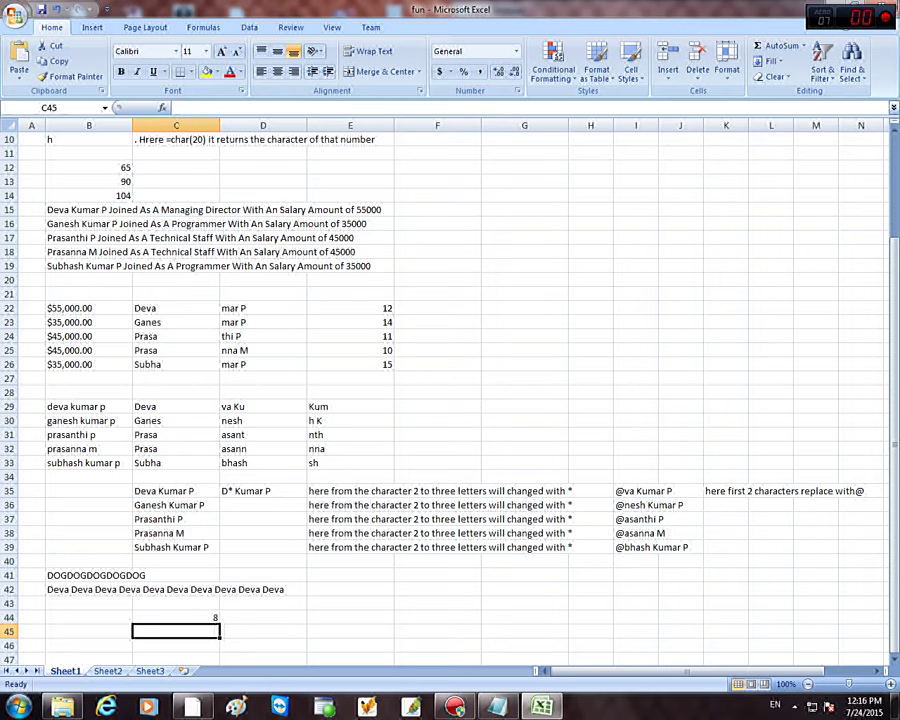
# Type the note 'it searches m character from the beginning to eighth character' in D44.
pyautogui.click(263, 617)
pyautogui.write('i')
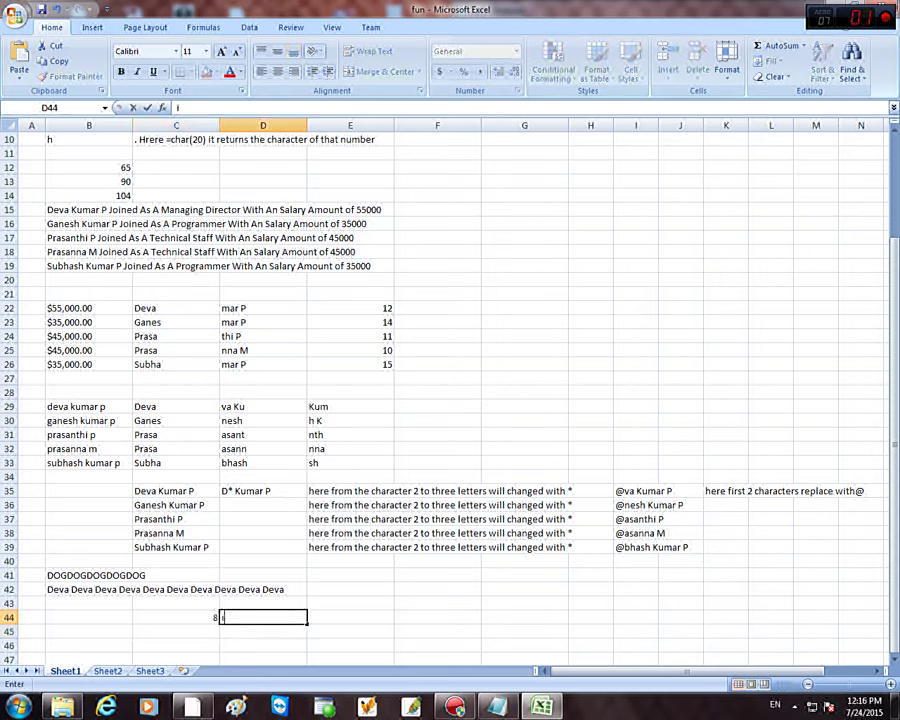
pyautogui.write('t searc')
pyautogui.write('hes m c')
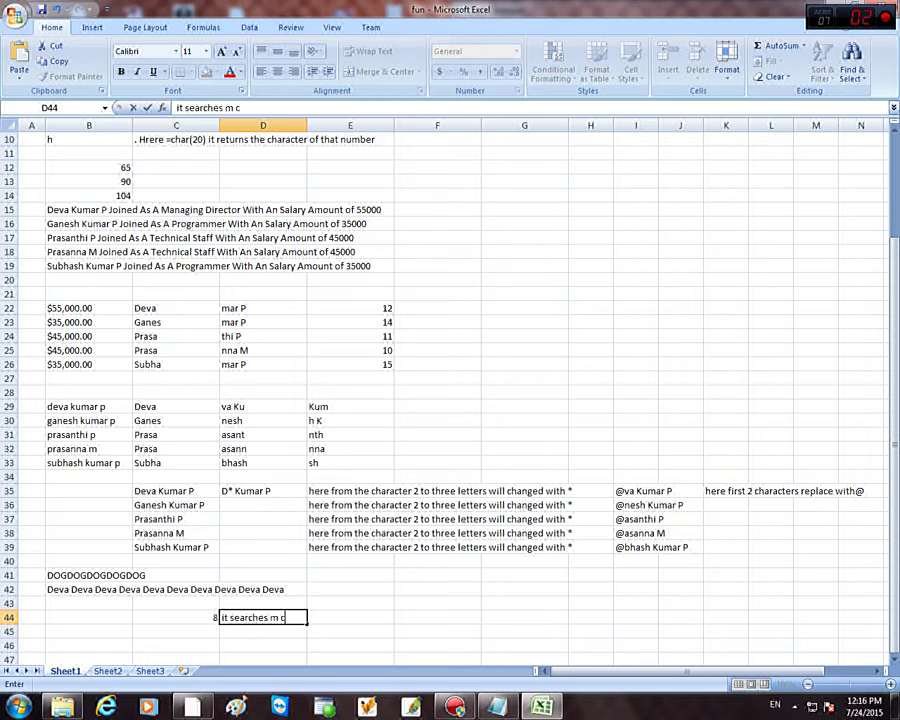
pyautogui.write('haracter')
pyautogui.write(' from the ')
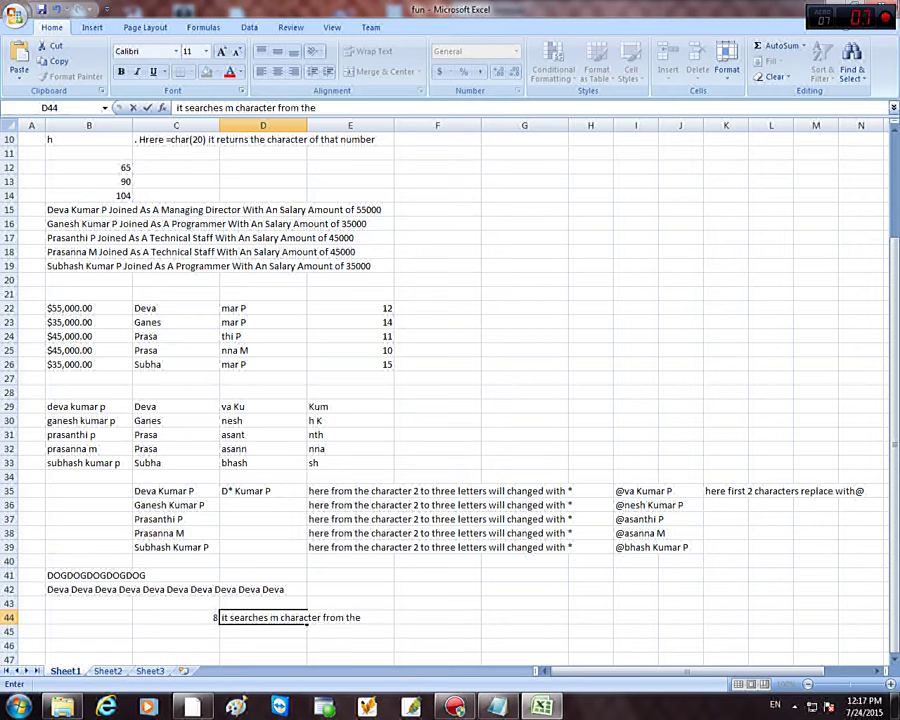
pyautogui.write('begining')
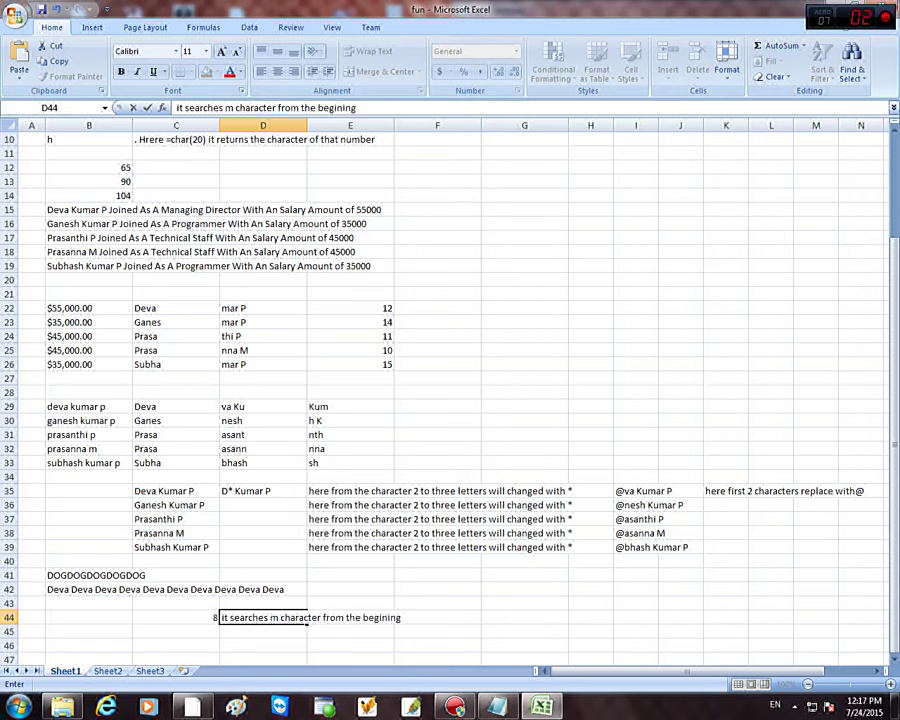
pyautogui.press('BackSpace')
pyautogui.press('BackSpace')
pyautogui.press('BackSpace')
pyautogui.write('ning to e')
pyautogui.write('ight')
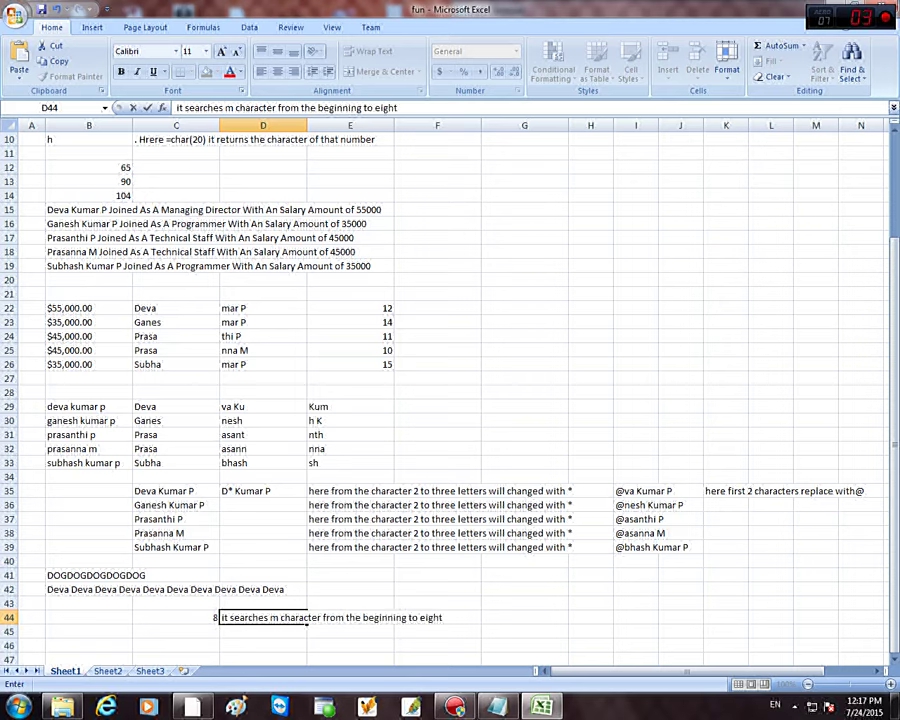
pyautogui.write('h chara')
pyautogui.write('cter')
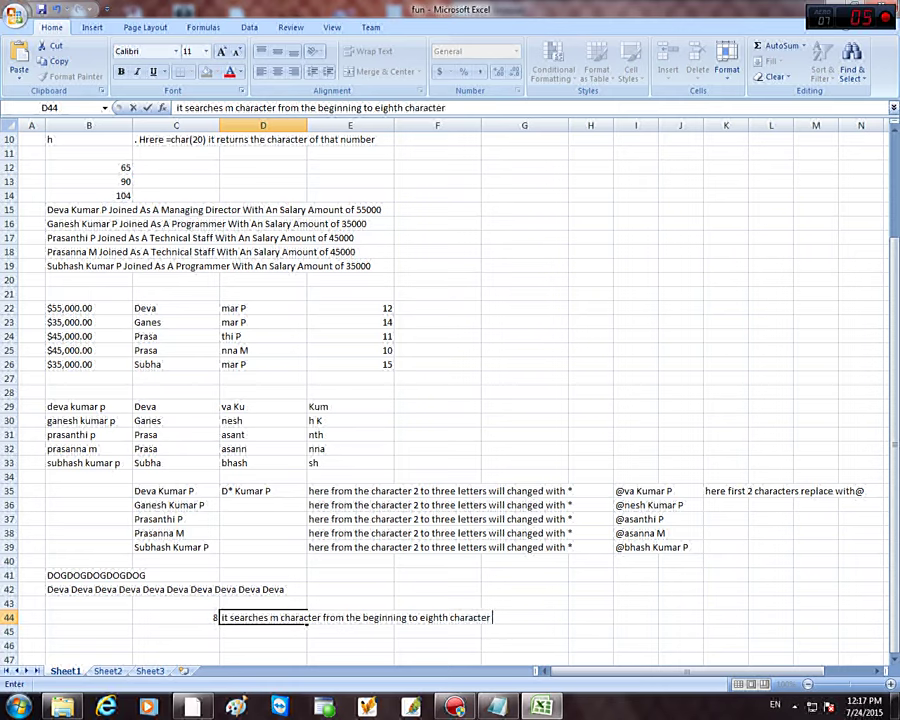
pyautogui.press('Return')
# Enter =SEARCH("m",B29,2) in C45, also returning 8.
pyautogui.click(175, 631)
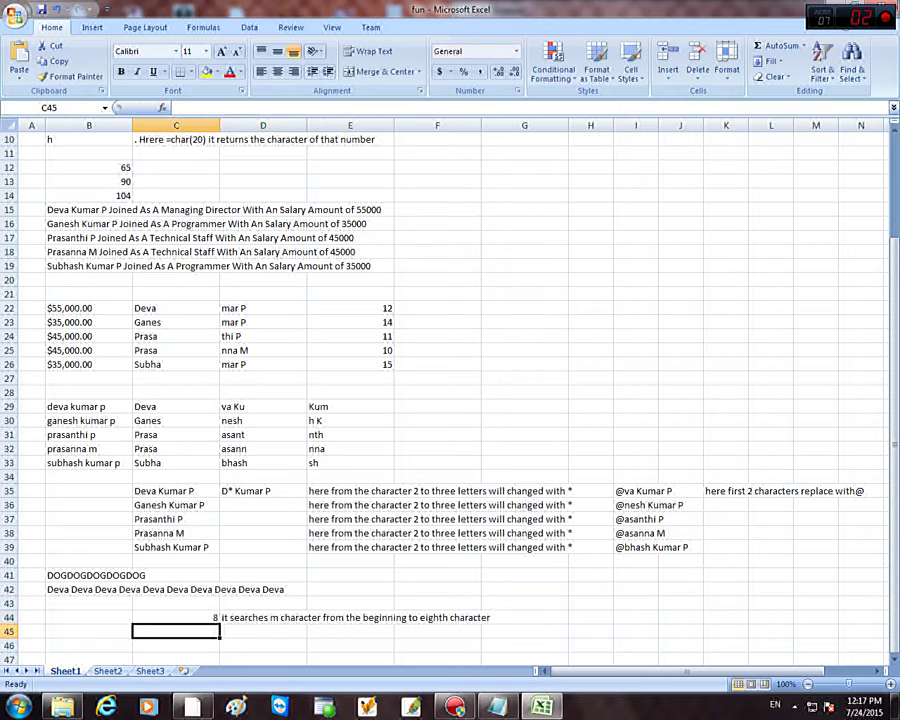
pyautogui.write('=sea')
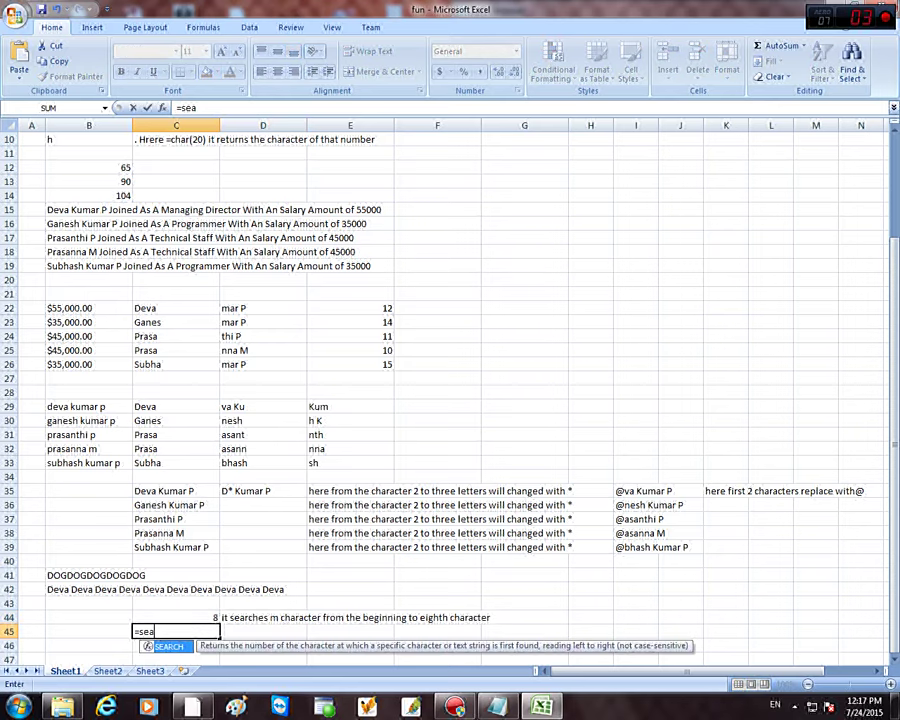
pyautogui.write('r')
pyautogui.press('Tab')
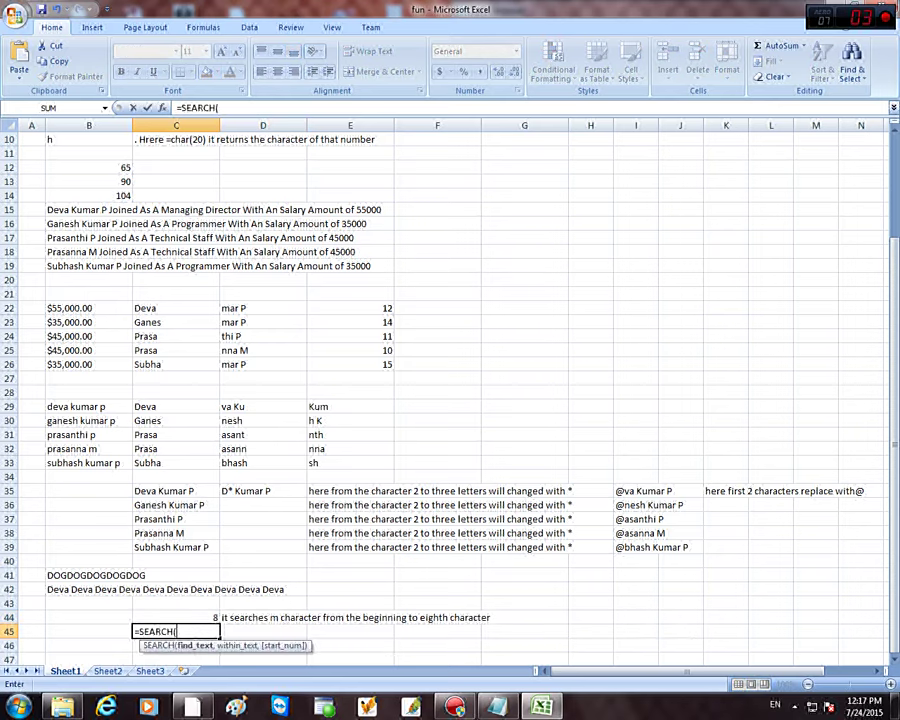
pyautogui.write('"m"')
pyautogui.write(',')
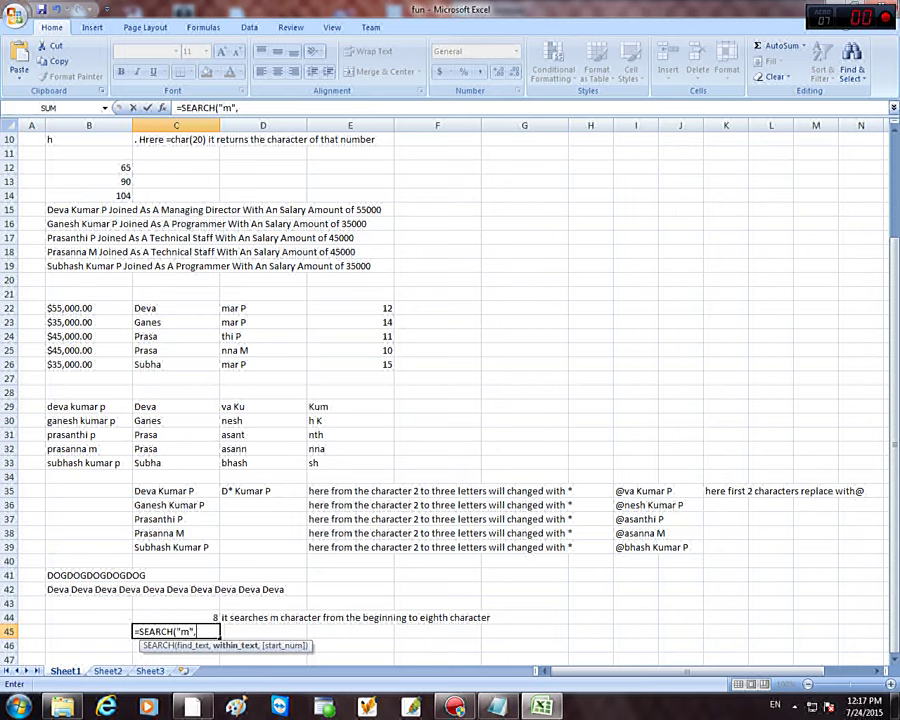
pyautogui.click(88, 406)
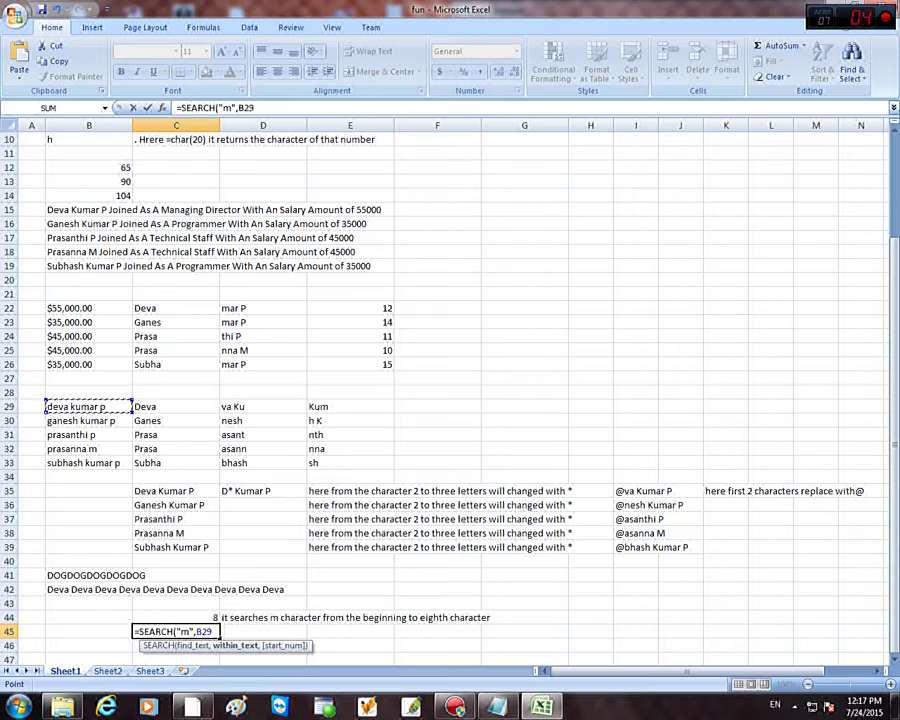
pyautogui.write(',')
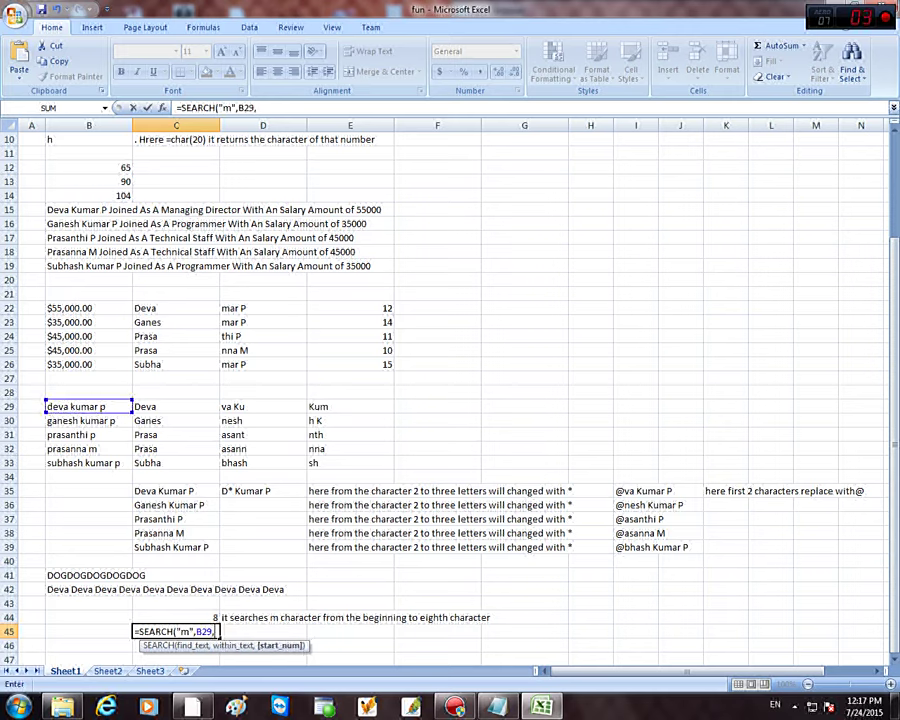
pyautogui.write('2)')
pyautogui.press('Return')
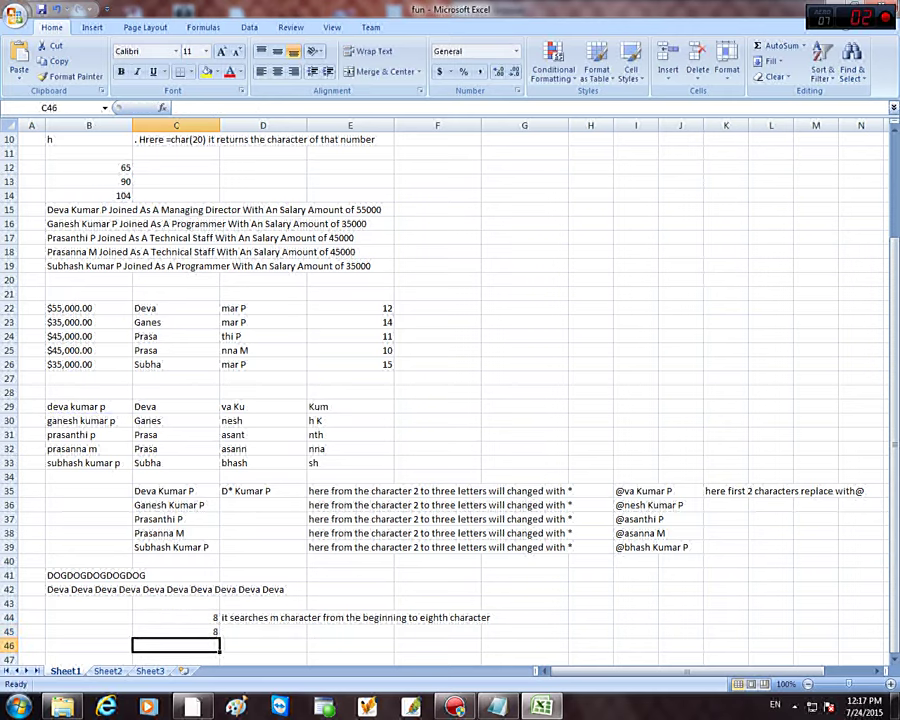
# Recheck the C45 formula in edit mode, then switch to the Notepad notes.
pyautogui.press('Up')
pyautogui.press('F2')
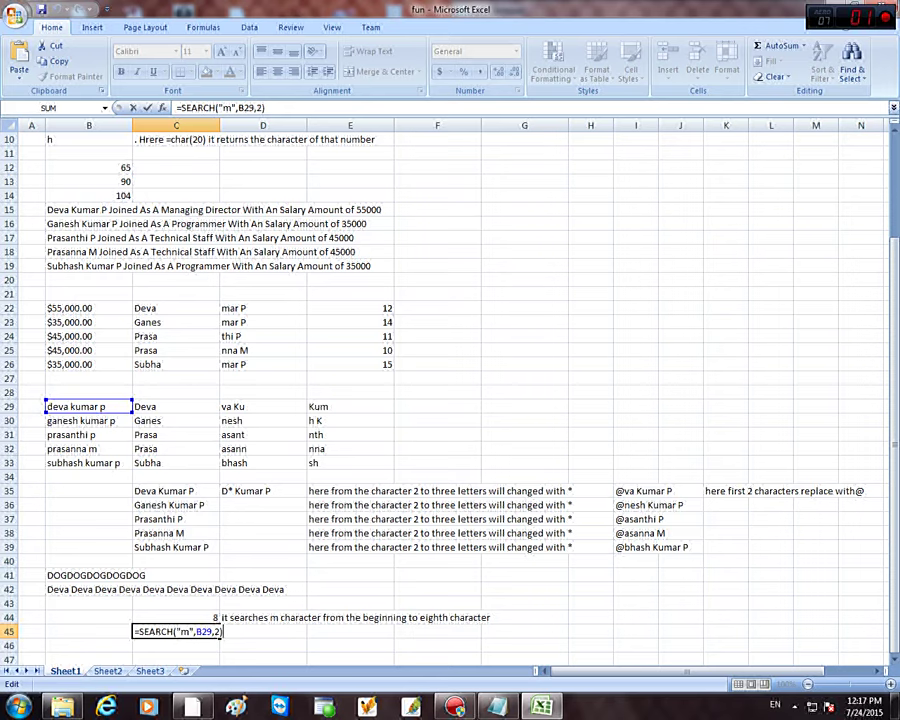
pyautogui.hotkey('ctrl', 'Return')
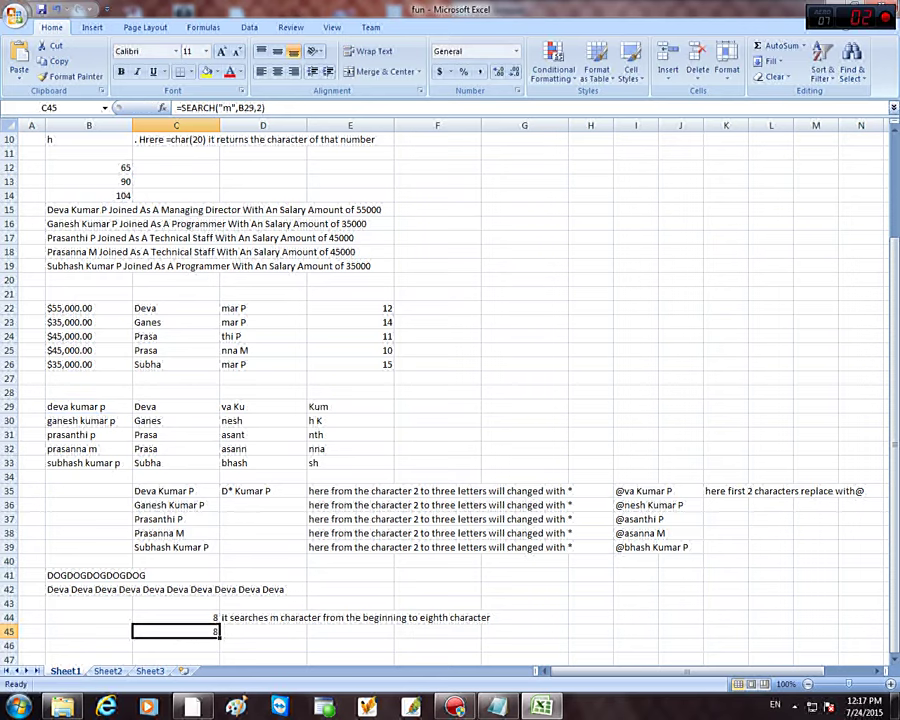
pyautogui.hotkey('alt', 'Tab')
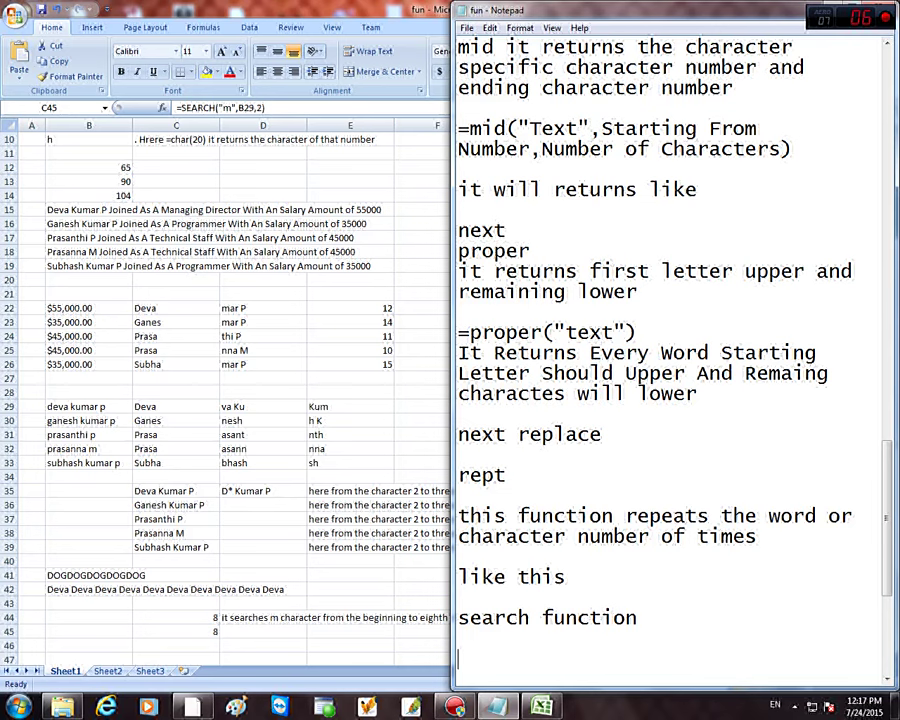
# Add the Notepad lines 'next' and 'substitute function it substitute the word', then return to Excel.
pyautogui.write('next')
pyautogui.press('Return')
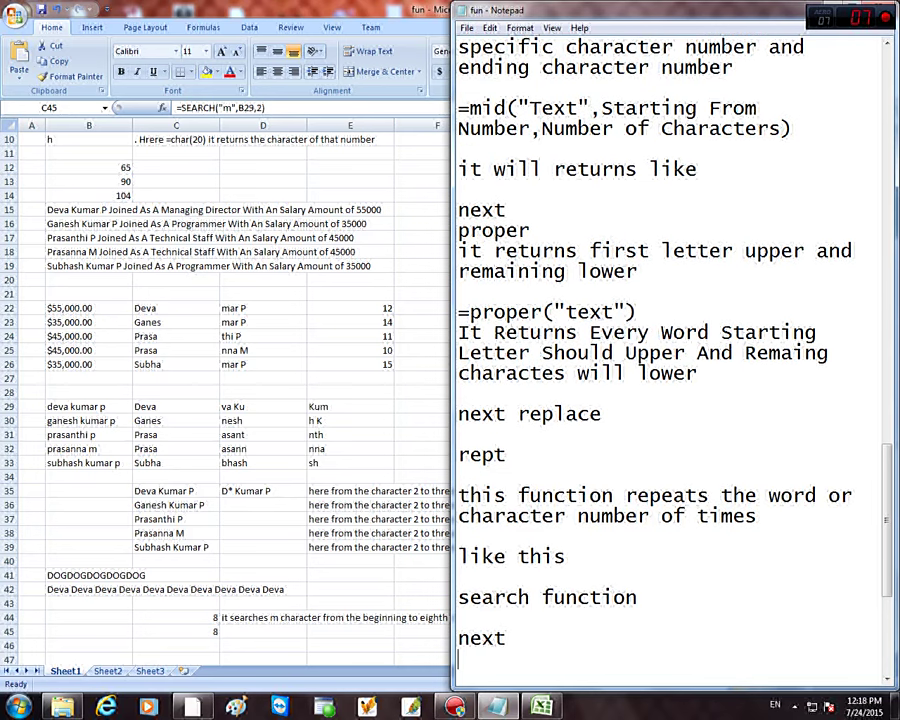
pyautogui.write('substit')
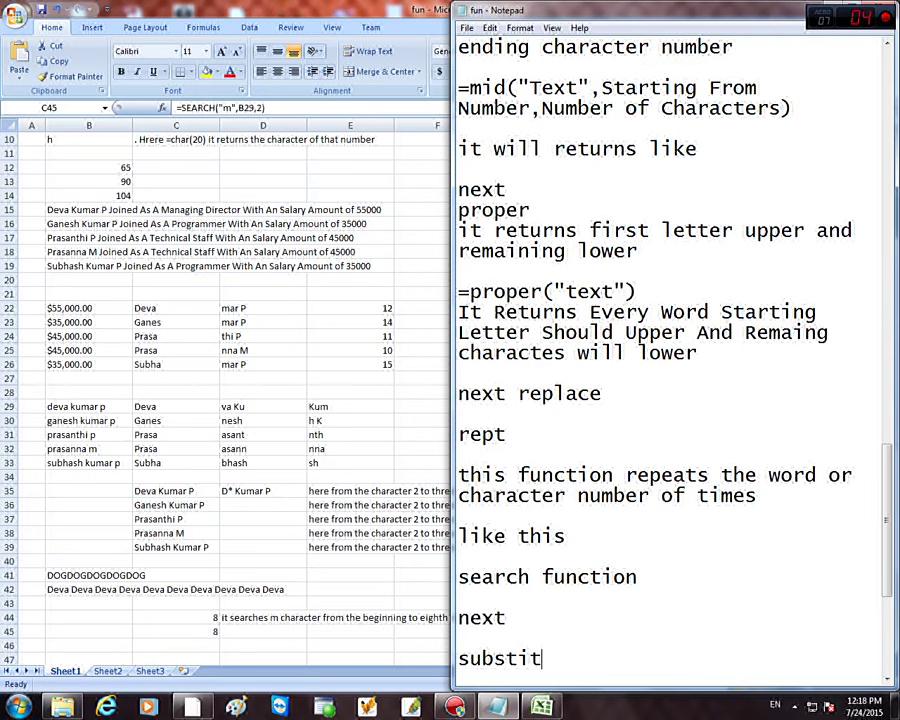
pyautogui.write('ute func')
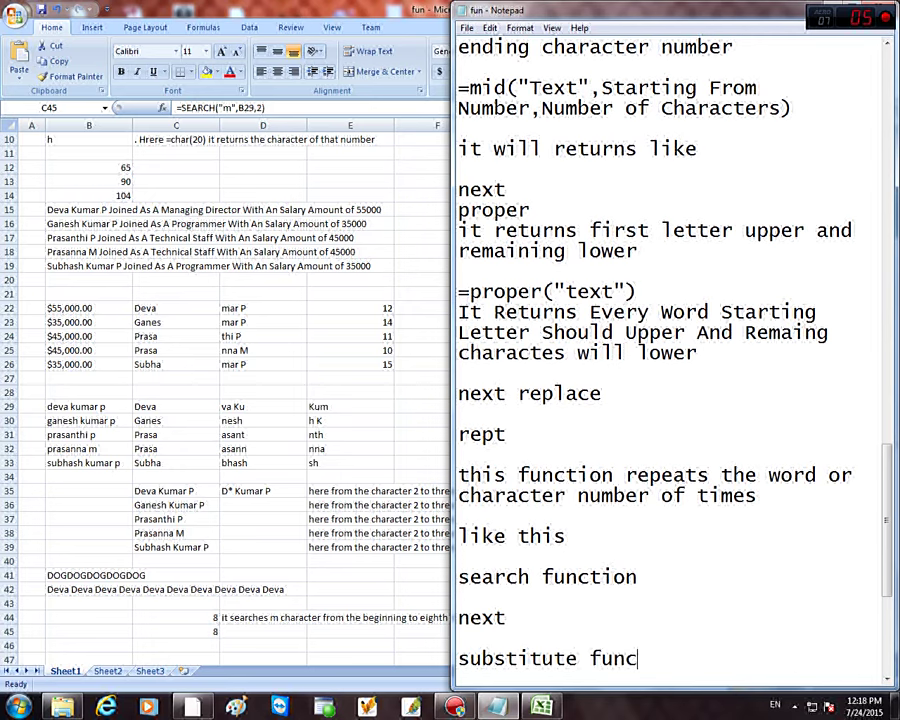
pyautogui.write('tion it ')
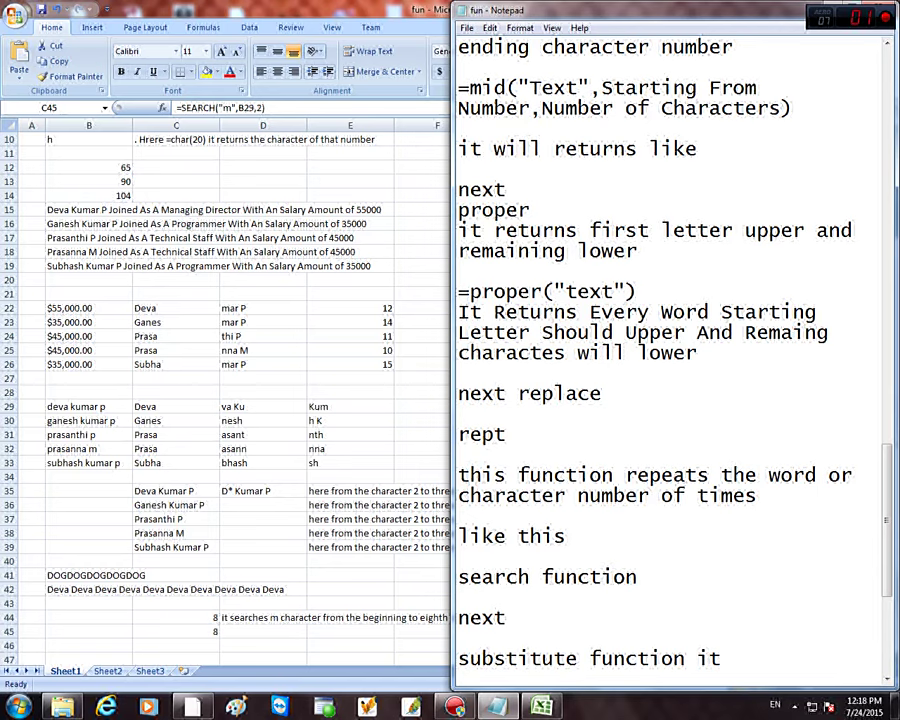
pyautogui.write('sub')
pyautogui.write('stitute ')
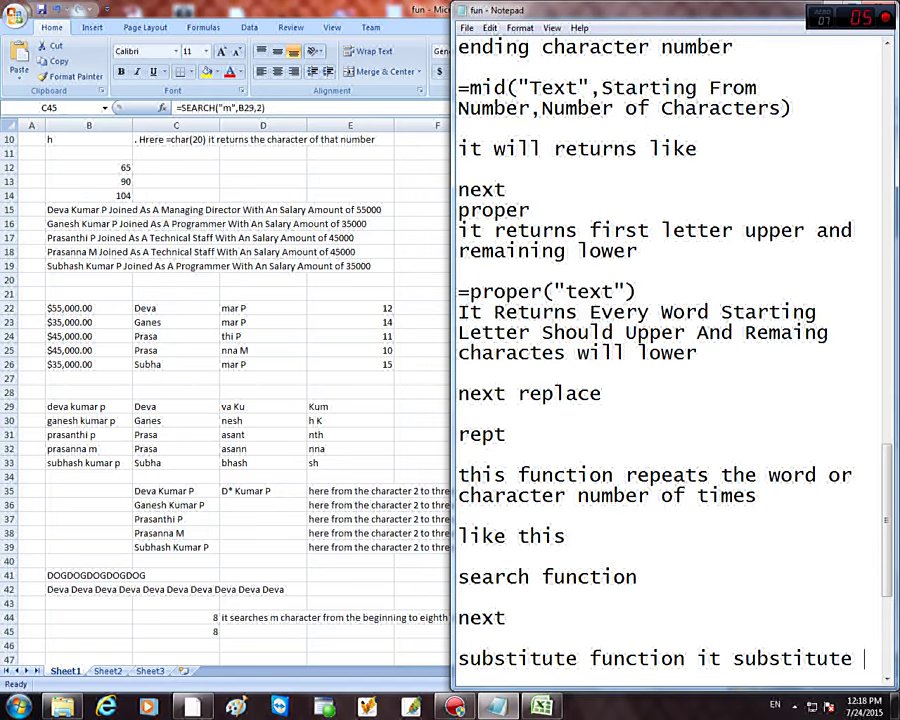
pyautogui.write('the word')
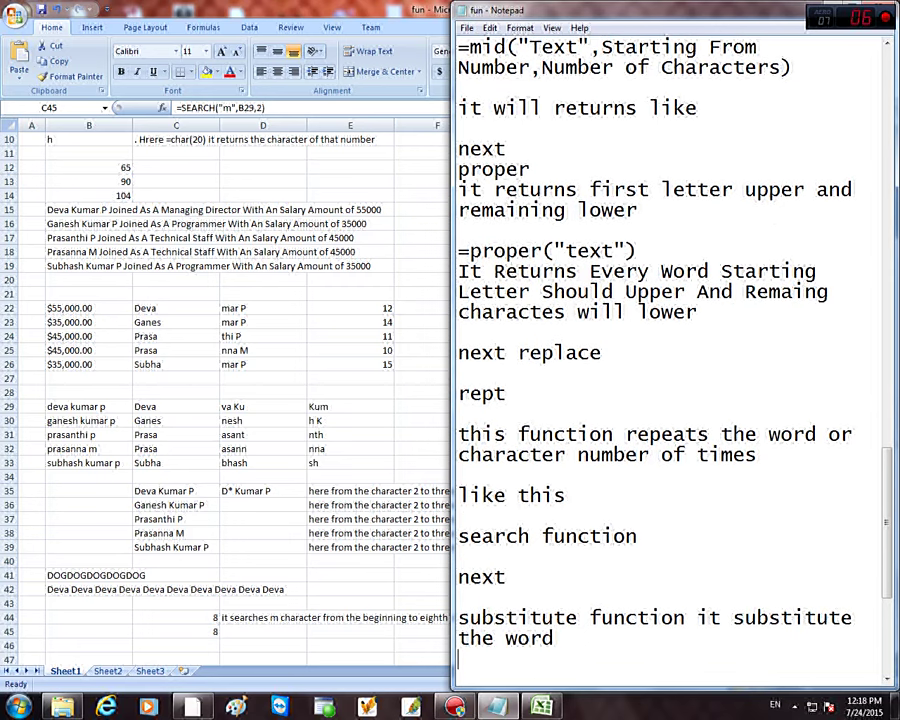
pyautogui.press('Return')
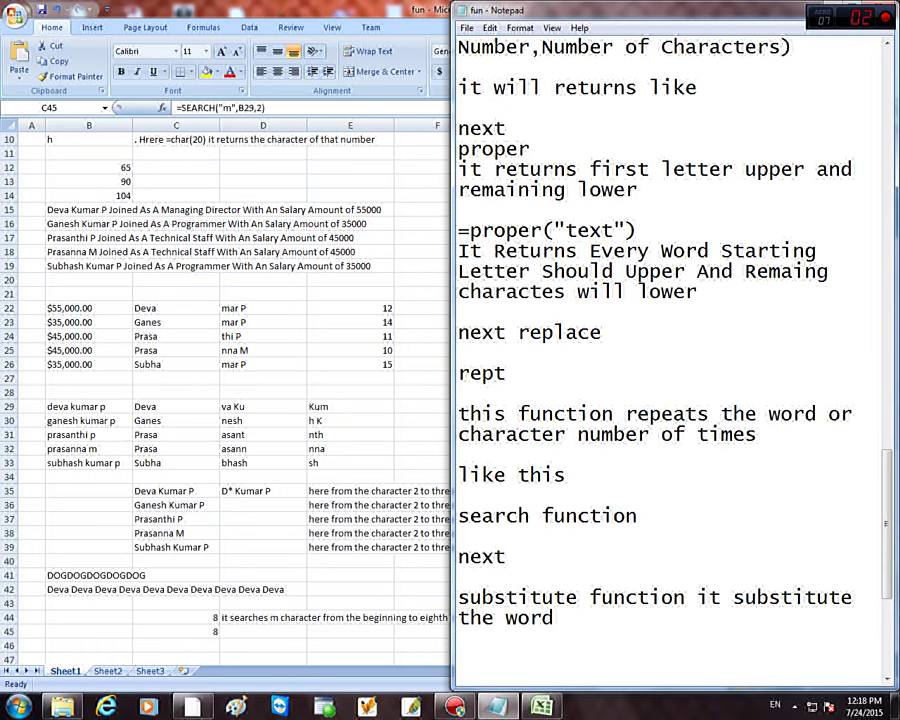
pyautogui.hotkey('alt', 'Tab')
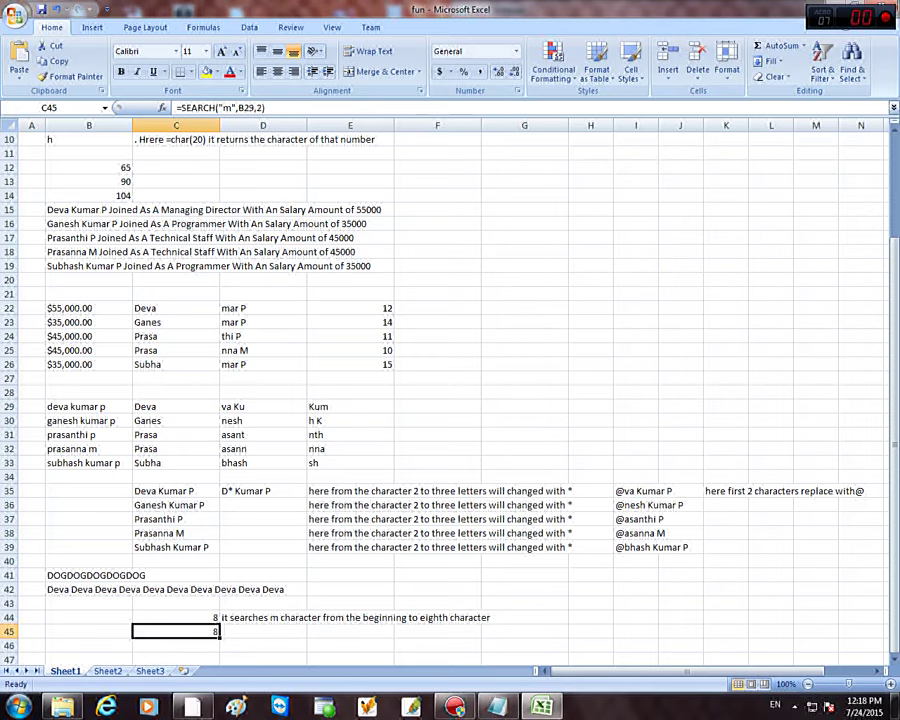
# Write 'in this matter I want to replace with salary word with renumaration' in F14.
pyautogui.moveTo(88, 210); pyautogui.dragTo(88, 266)
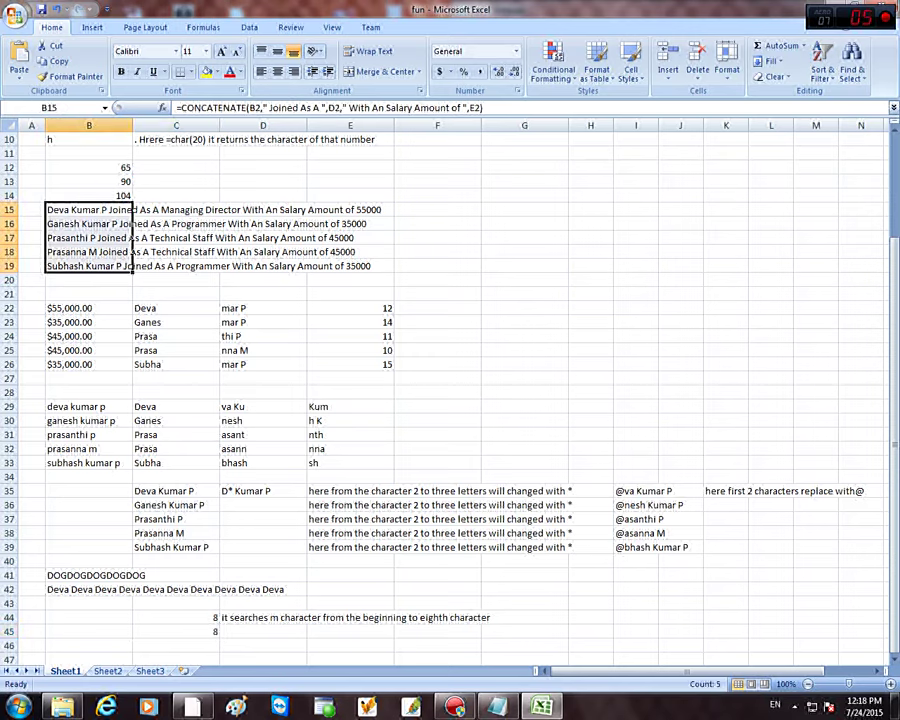
pyautogui.click(437, 195)
pyautogui.write('in')
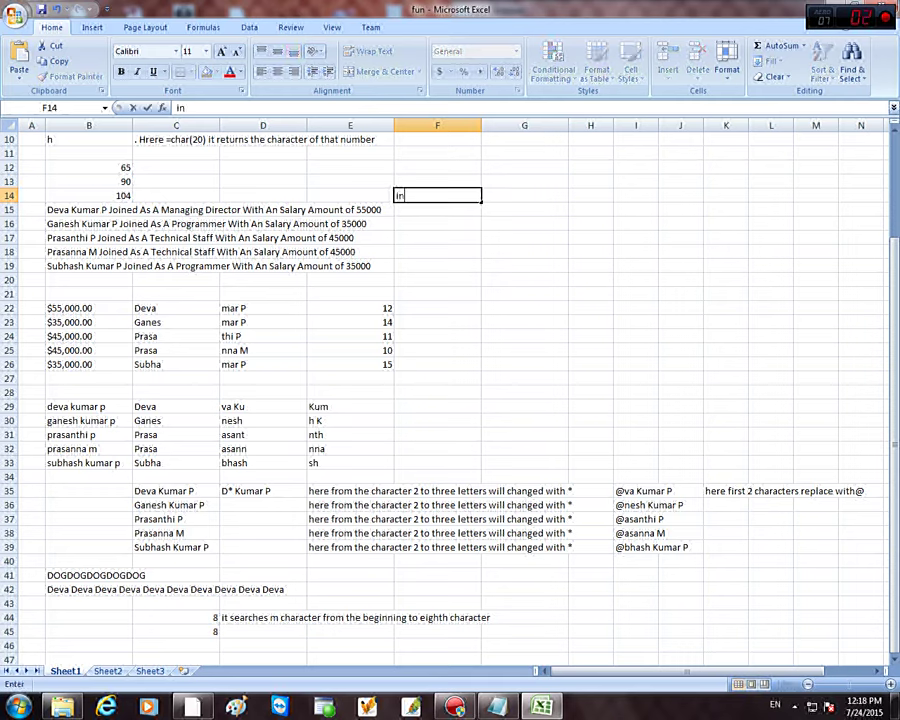
pyautogui.write(' this')
pyautogui.write(' matter')
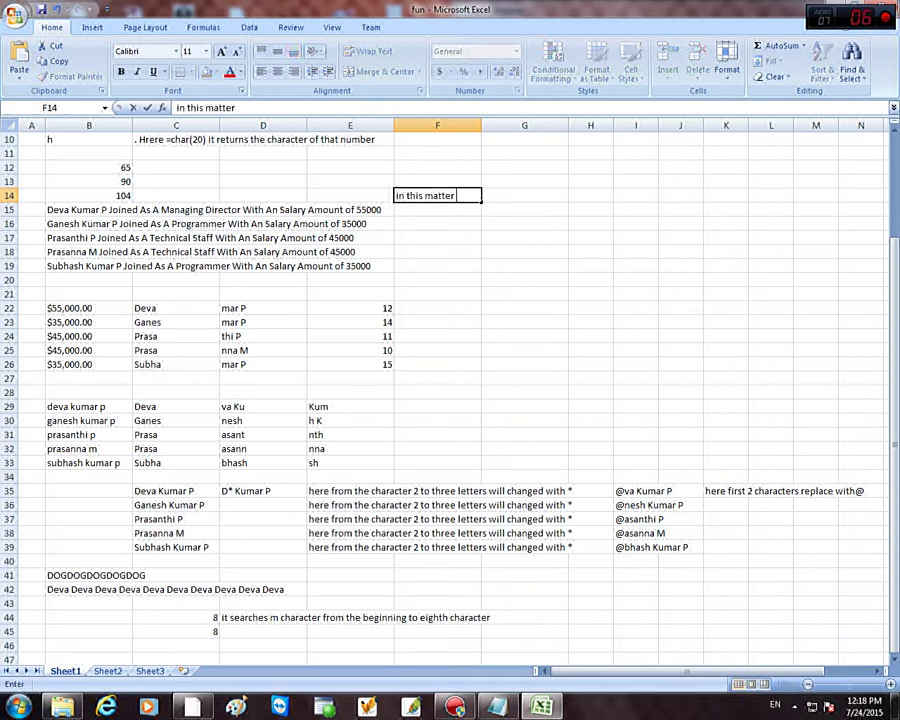
pyautogui.write(' I want to r')
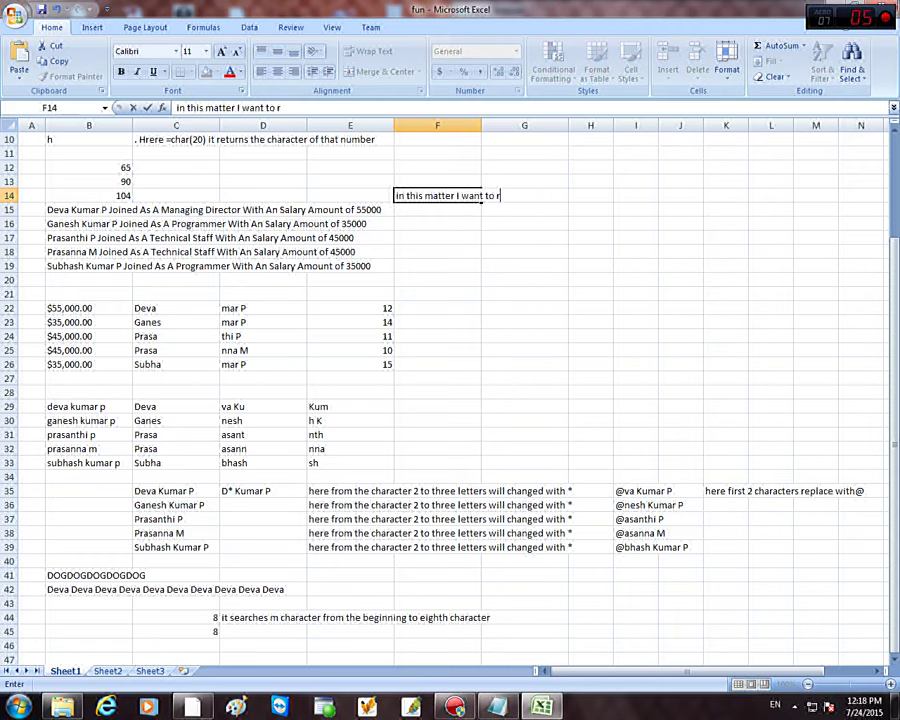
pyautogui.write('eplace with')
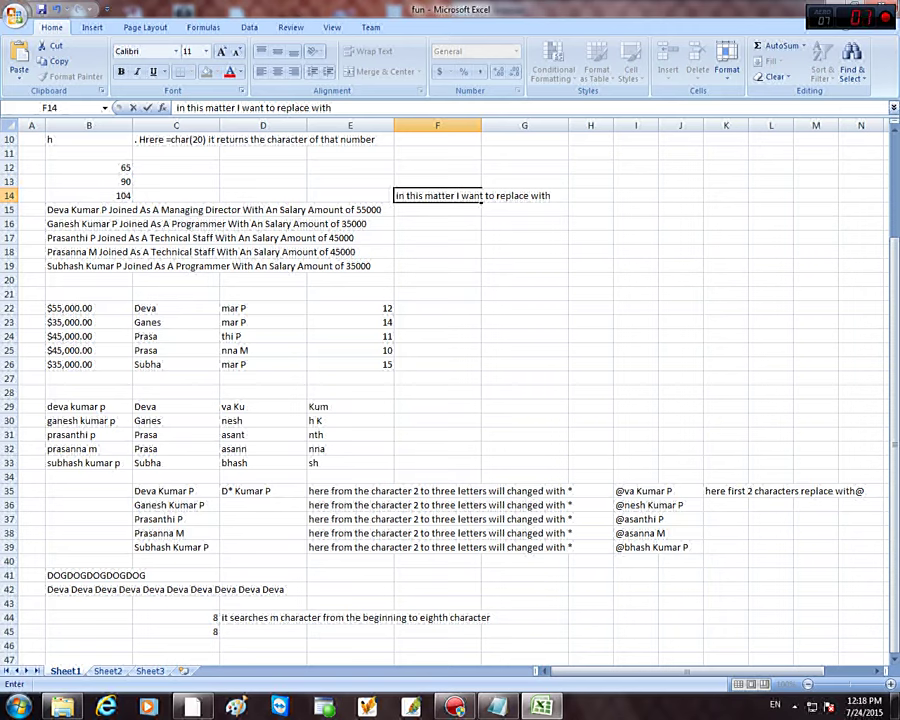
pyautogui.write('s')
pyautogui.write('alary w')
pyautogui.write('ord wit')
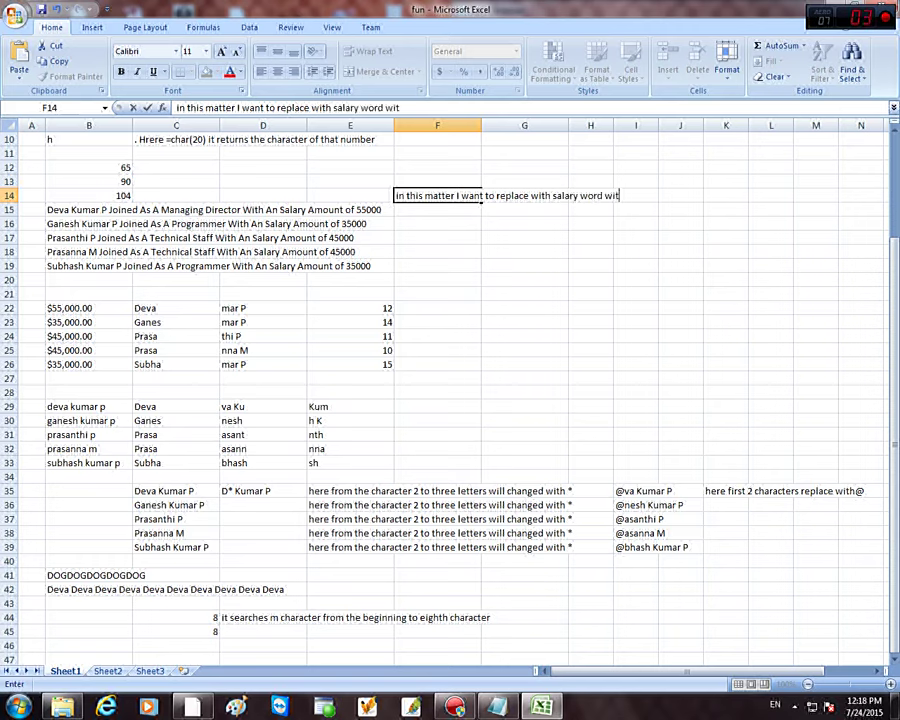
pyautogui.write('h renuma')
pyautogui.write('ration')
pyautogui.press('Return')
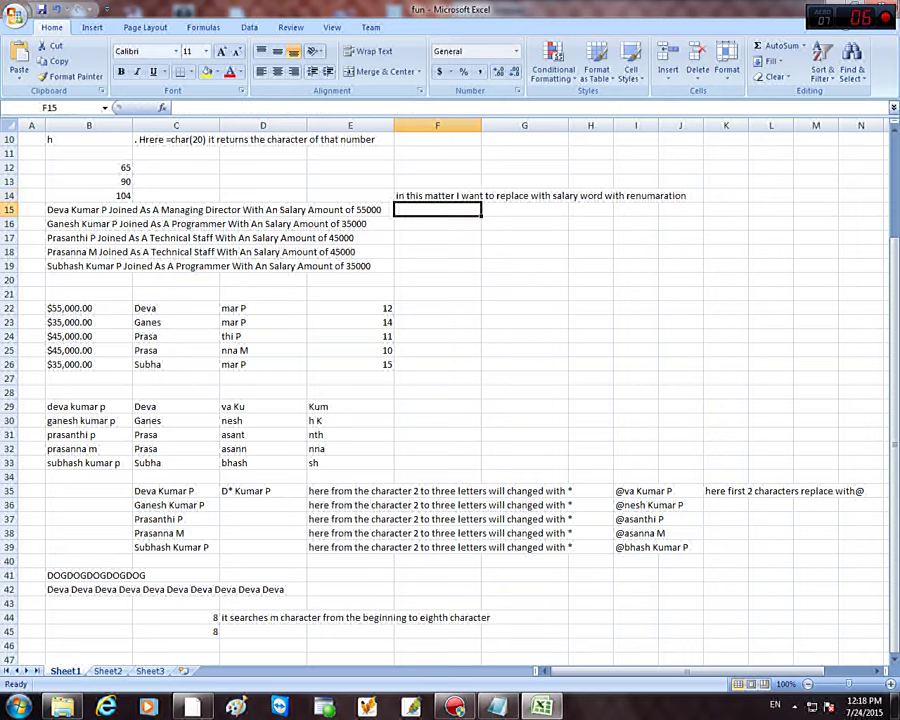
pyautogui.write('=')
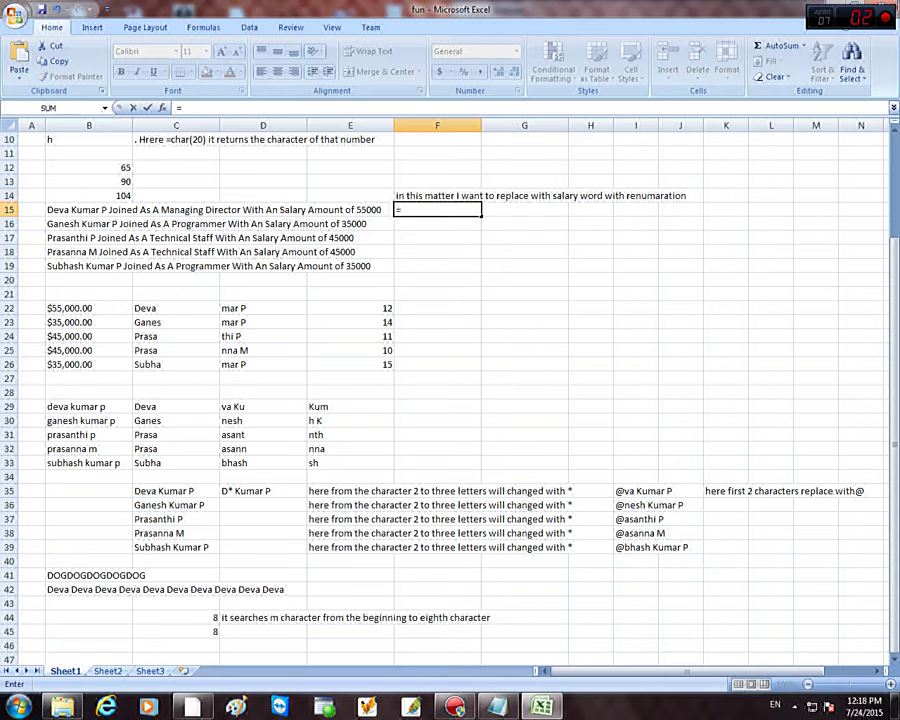
# Enter =SUBSTITUTE(B15,"Salary","Renumaration") in F15 to swap Salary for Renumaration.
pyautogui.write('sub')
pyautogui.press('Tab')
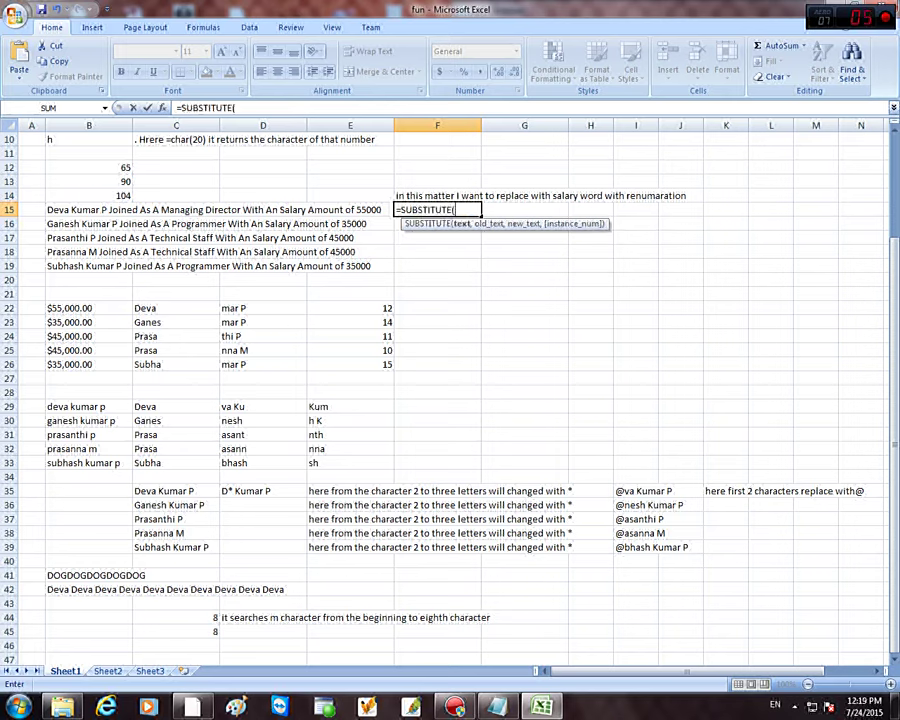
pyautogui.click(89, 210)
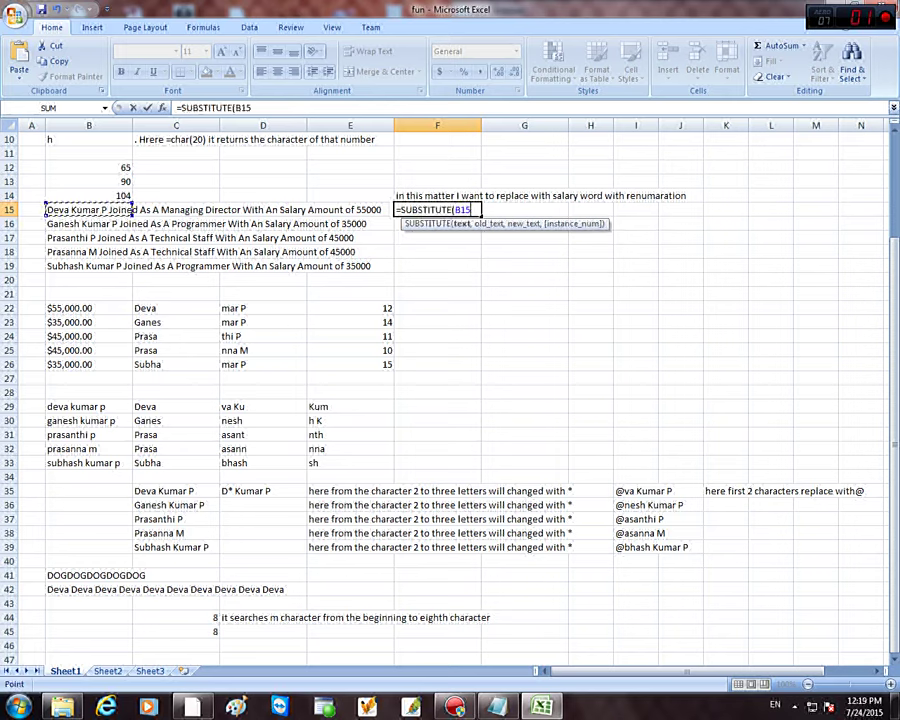
pyautogui.write(',"')
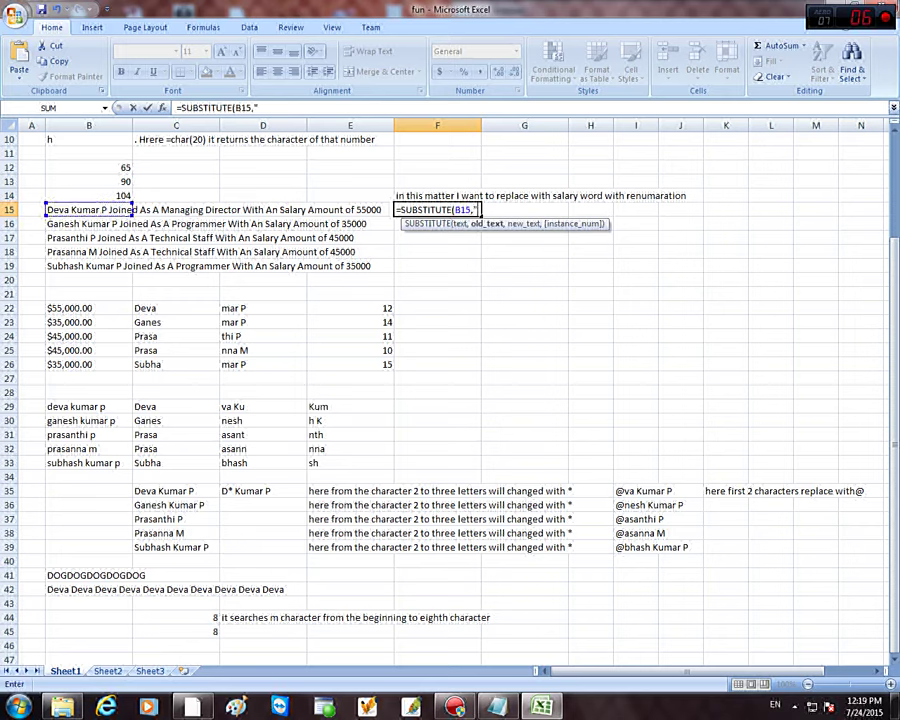
pyautogui.write('S')
pyautogui.write('alary"')
pyautogui.write(',"')
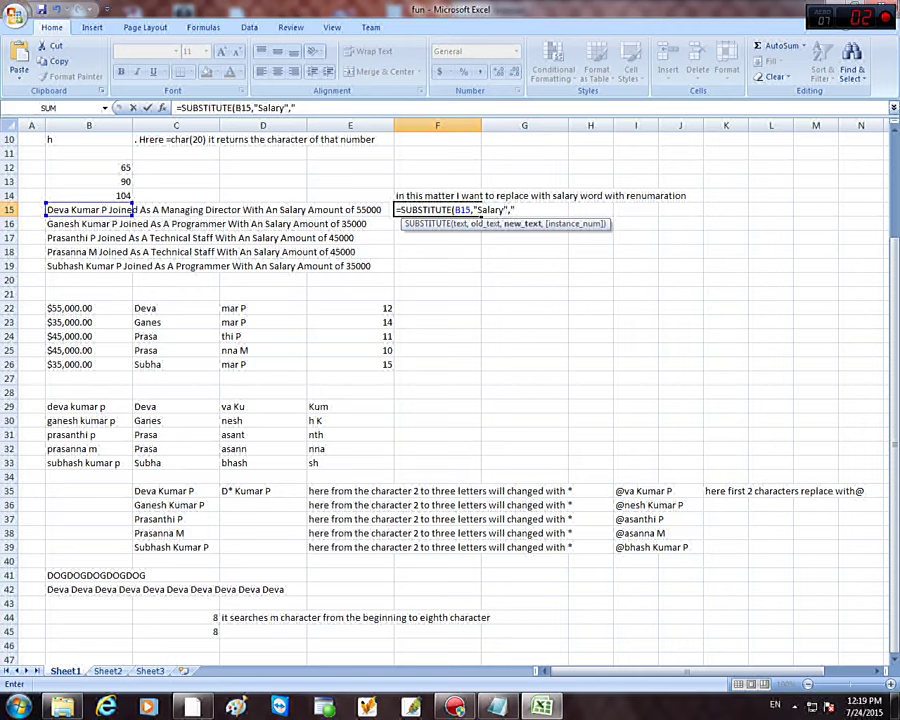
pyautogui.write('Re')
pyautogui.write('numaration')
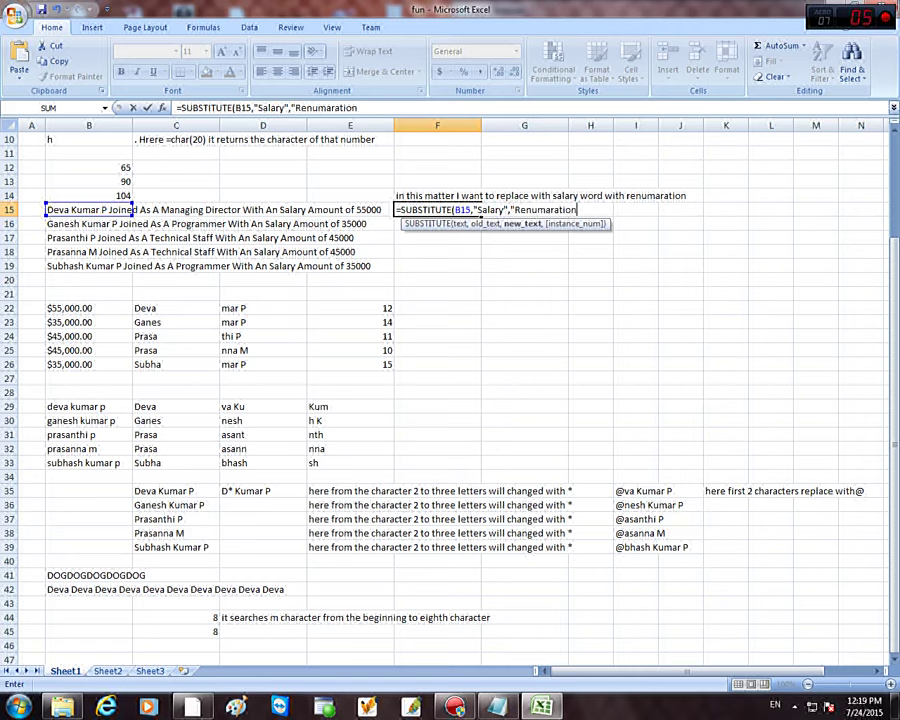
pyautogui.write('"')
pyautogui.write(')')
pyautogui.press('Return')
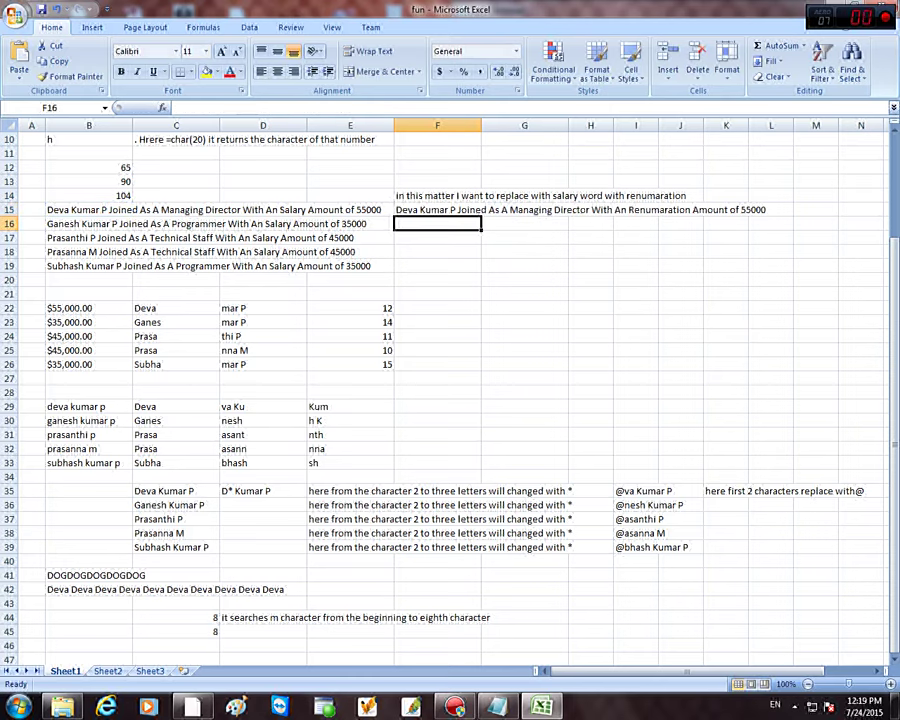
# Fill the F15 SUBSTITUTE formula down to F19 and shade I15:J19 yellow.
pyautogui.click(483, 210)
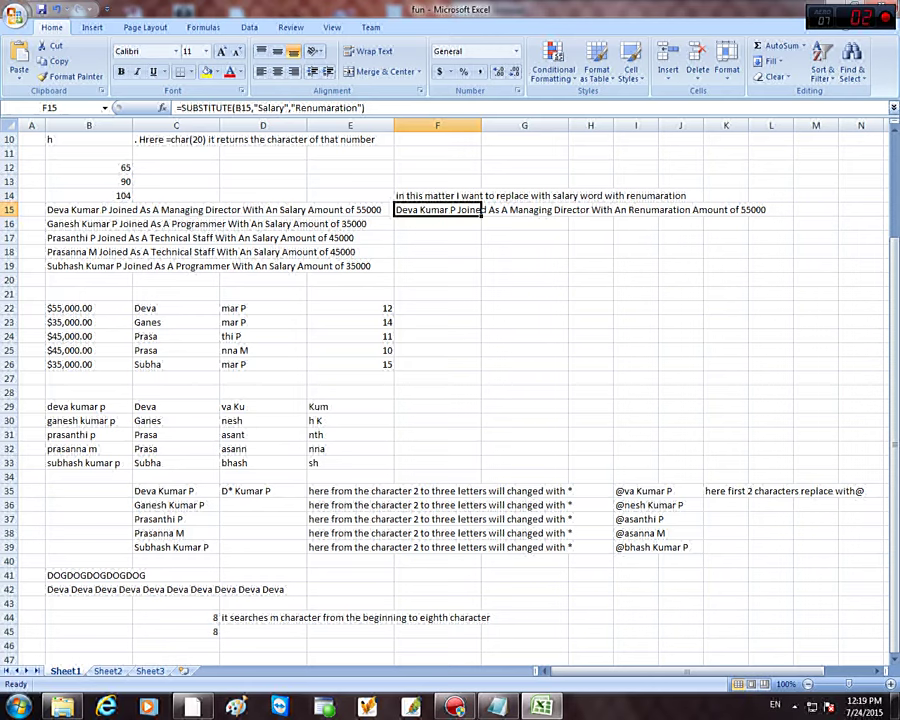
pyautogui.moveTo(481, 216); pyautogui.dragTo(481, 268)
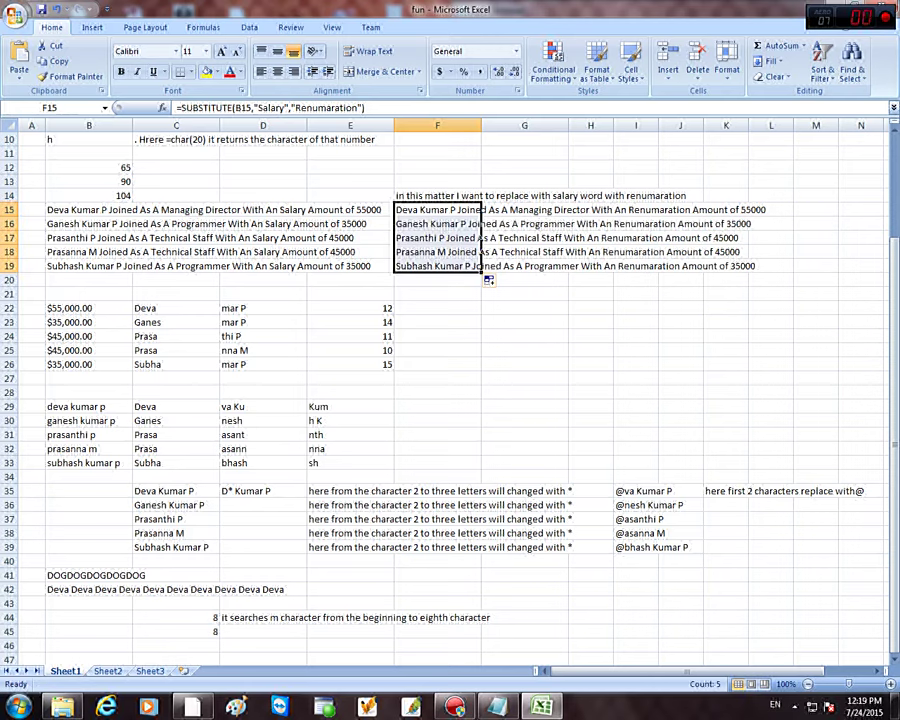
pyautogui.click(636, 210)
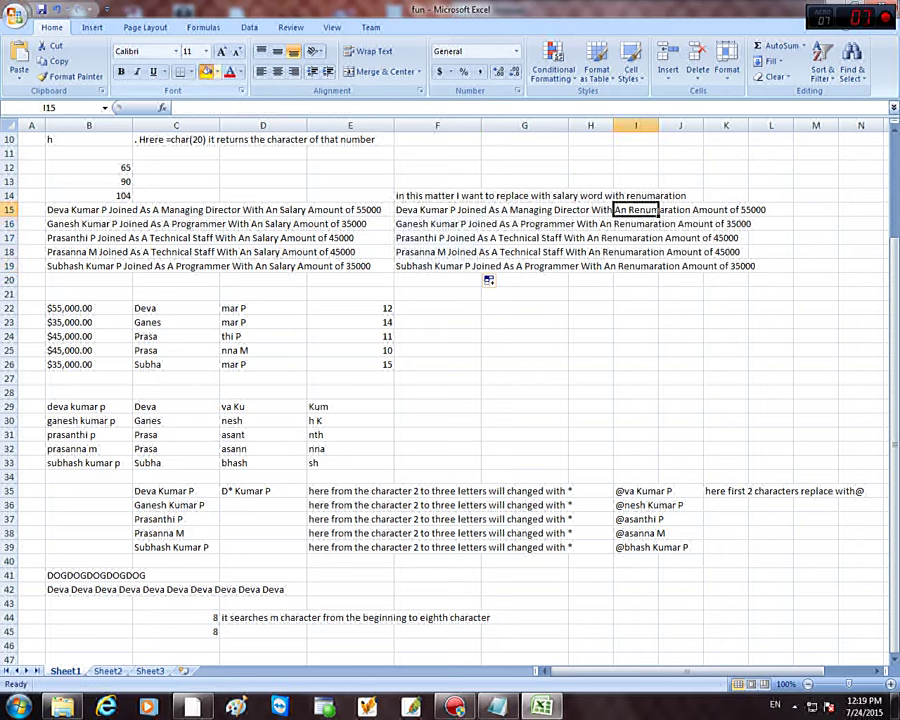
pyautogui.click(206, 71)
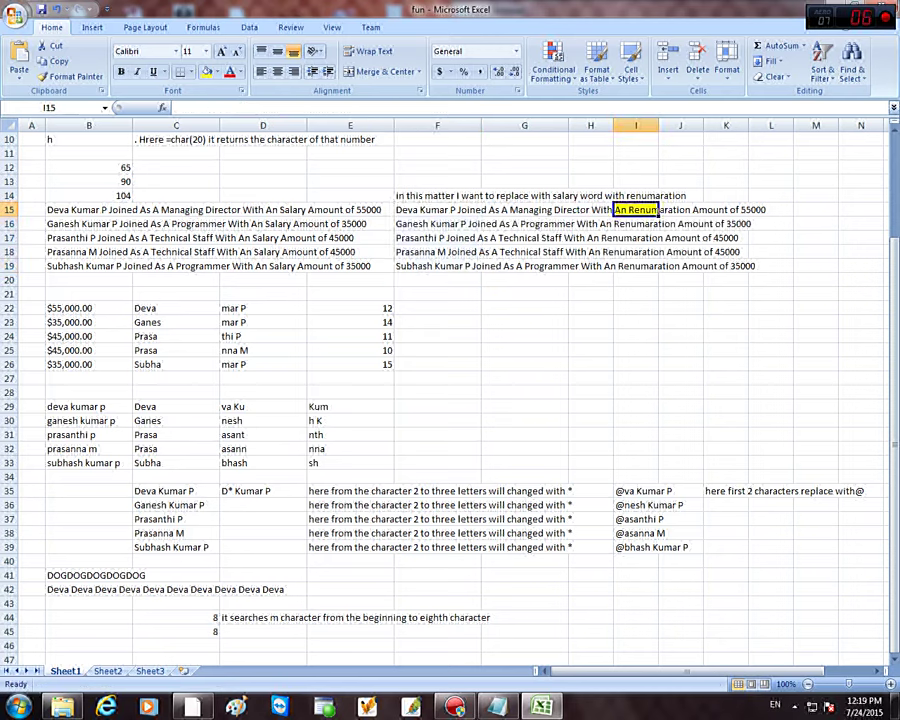
pyautogui.moveTo(636, 210); pyautogui.dragTo(688, 266)
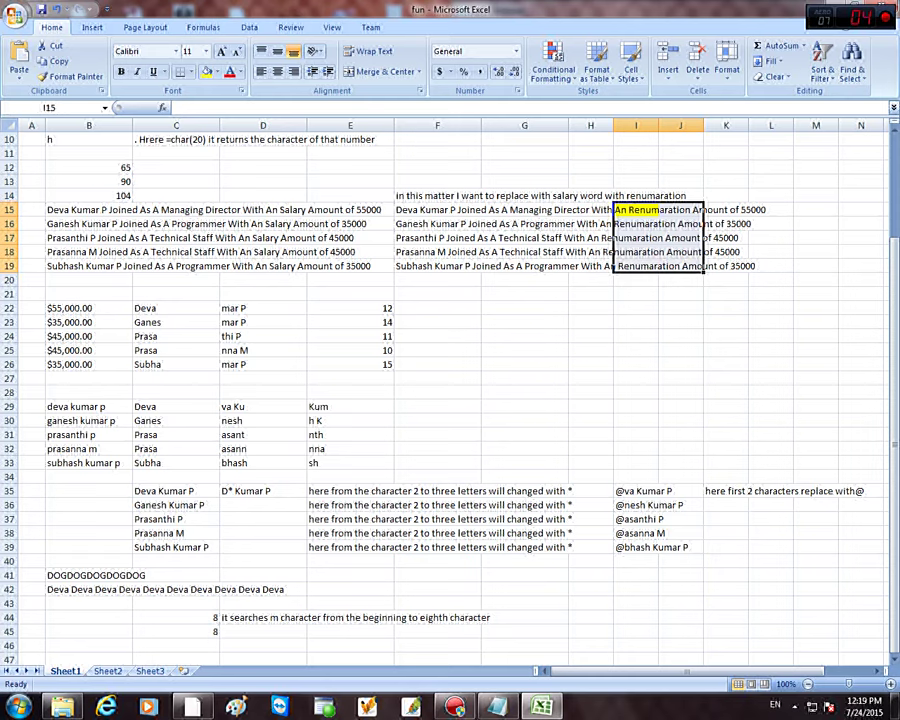
pyautogui.click(206, 71)
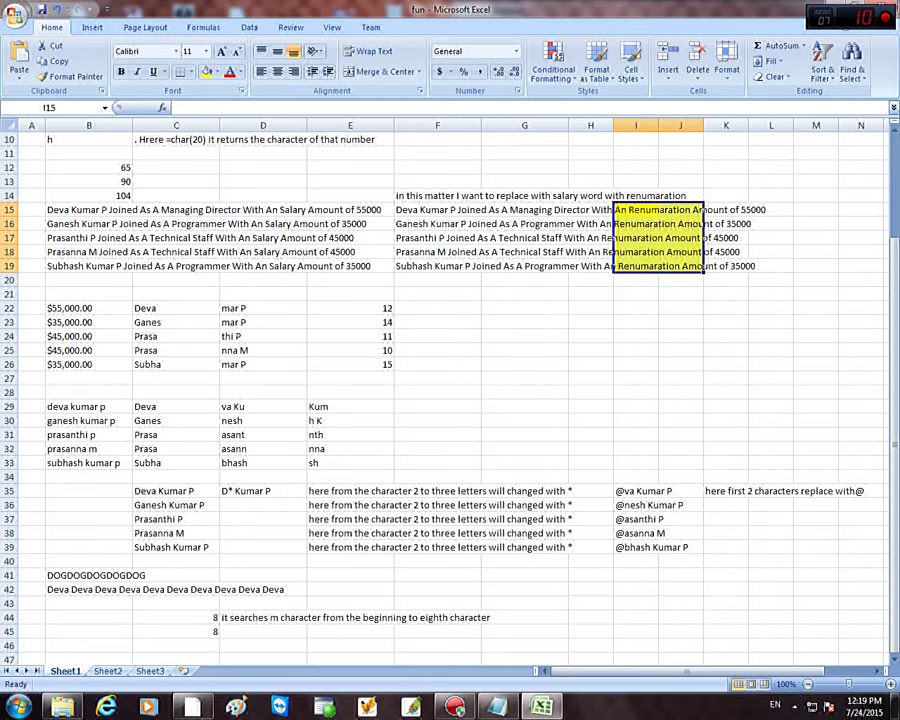
pyautogui.hotkey('alt', 'Tab')
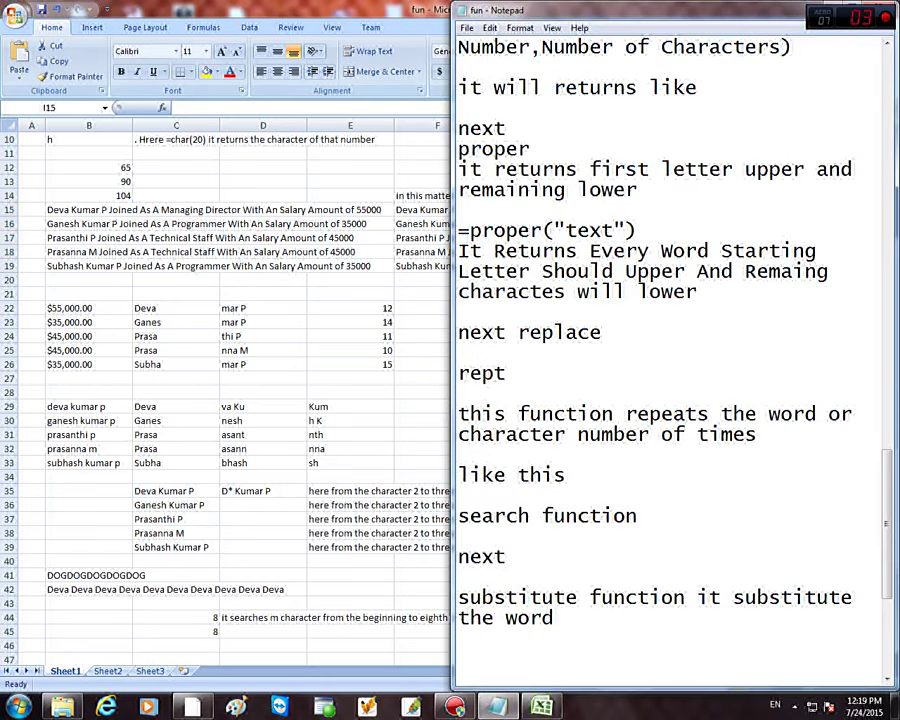
# Note 'here insted of salary i will change it to renumaration' and 'its changed' in Notepad.
pyautogui.press('Return')
pyautogui.press('Return')
pyautogui.write('haracte')
pyautogui.press('BackSpace')
pyautogui.press('BackSpace')
pyautogui.write('ere i')
pyautogui.write('nsted ')
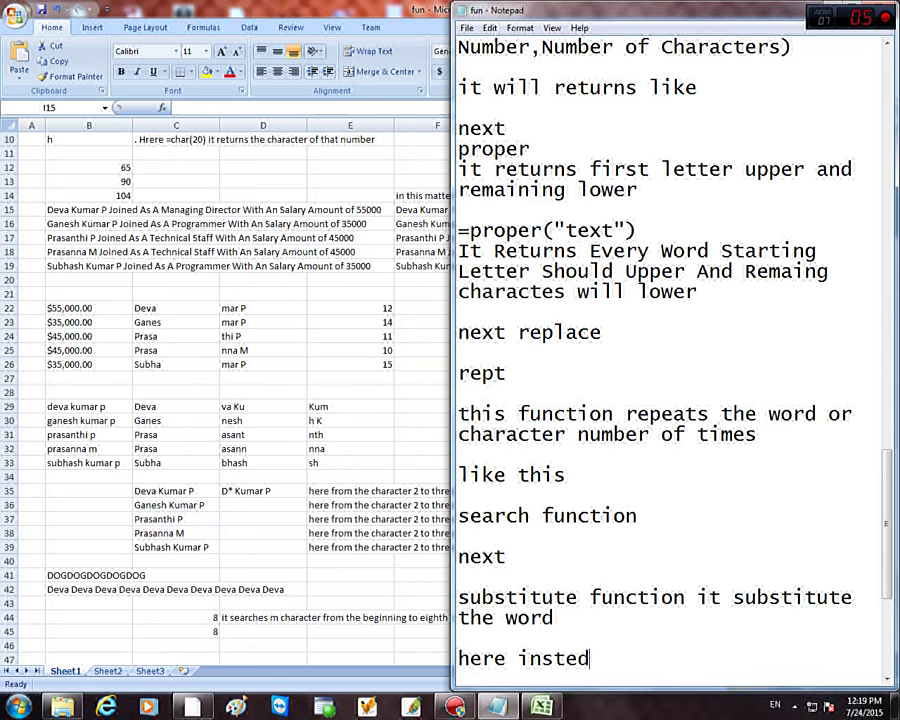
pyautogui.write('of salar')
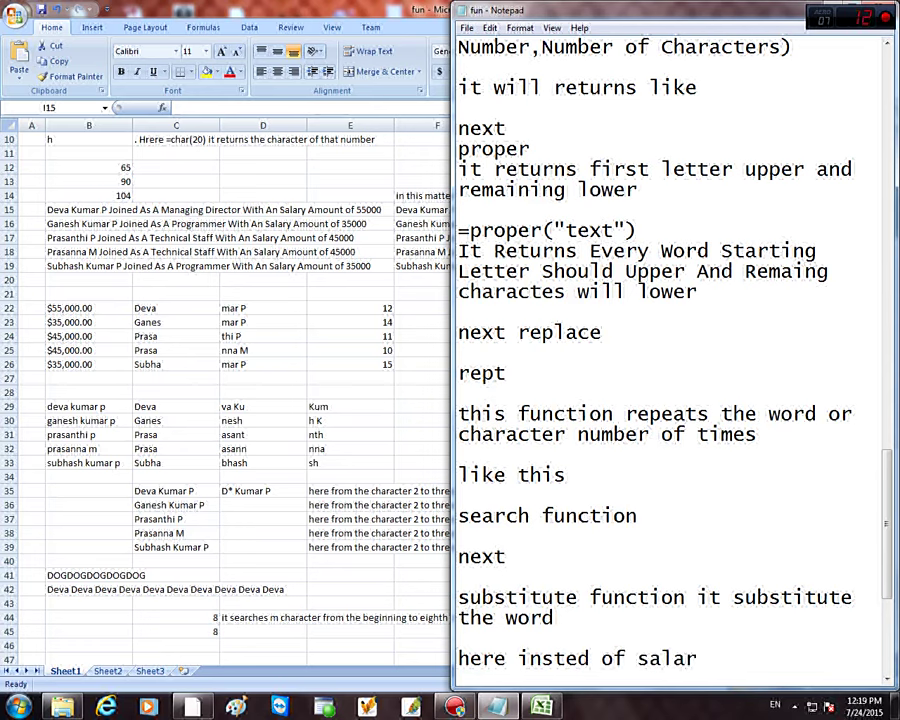
pyautogui.write('y i w')
pyautogui.press('BackSpace')
pyautogui.write('will c')
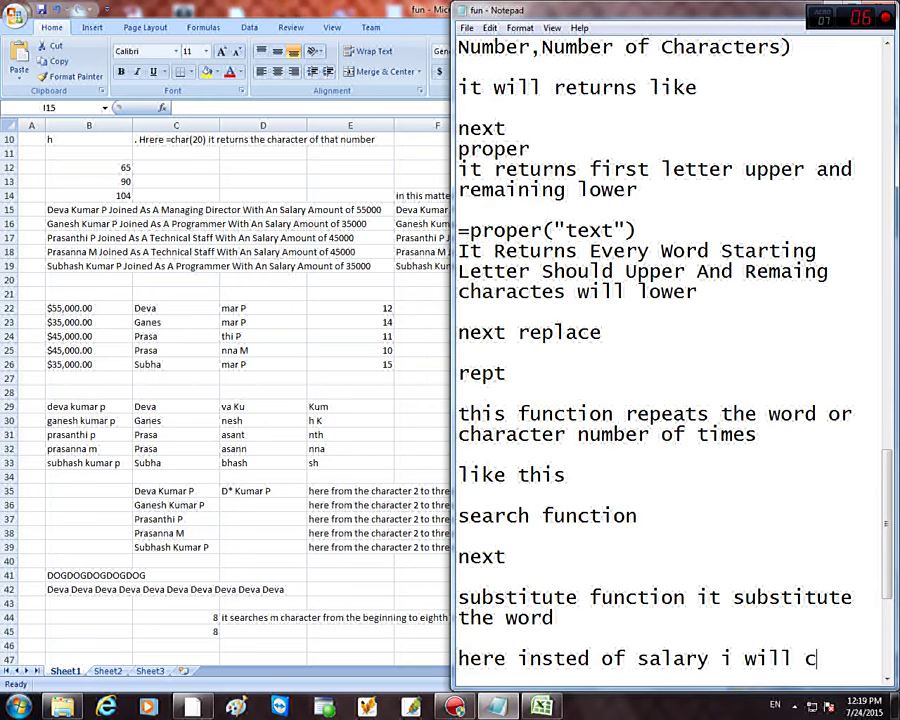
pyautogui.write('hange it to ')
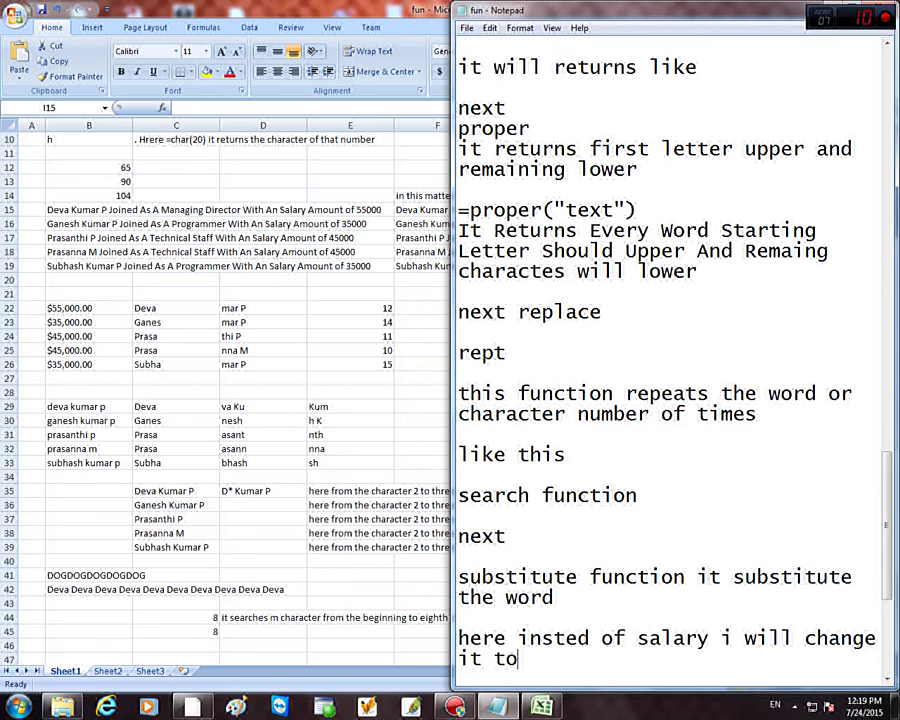
pyautogui.write('renumarat')
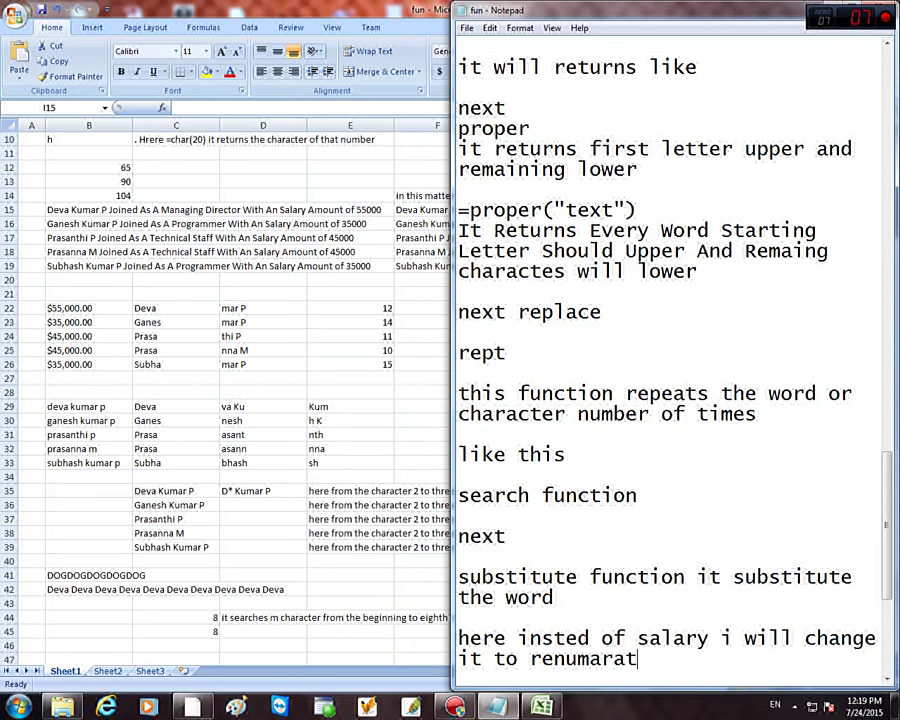
pyautogui.write('ion')
pyautogui.press('Return')
pyautogui.press('Return')
pyautogui.write('it')
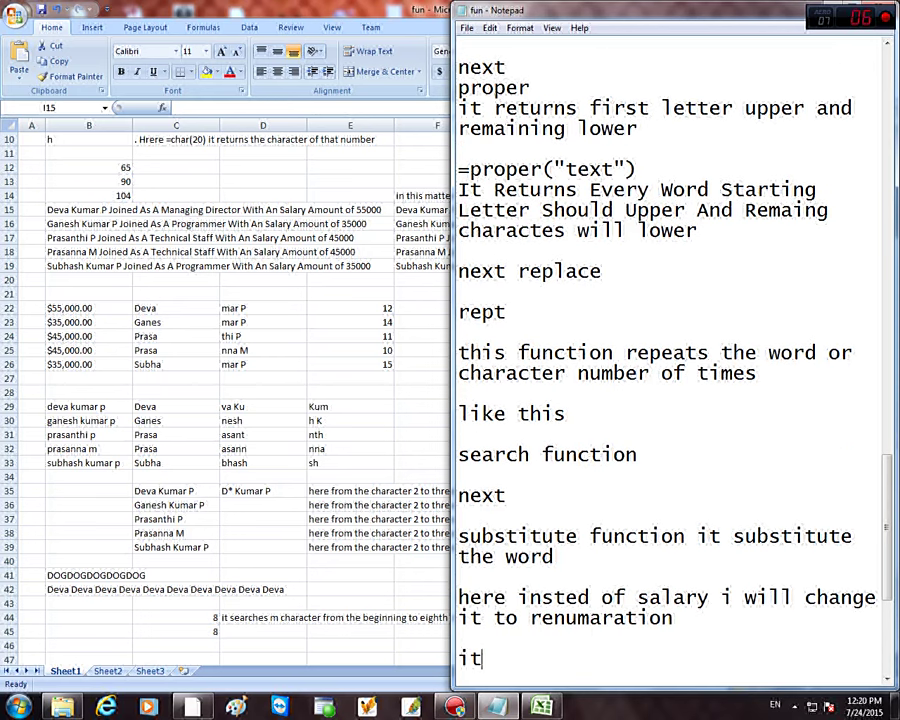
pyautogui.write(' s')
pyautogui.press('BackSpace')
pyautogui.press('BackSpace')
pyautogui.write('s cha')
pyautogui.write('nged')
pyautogui.press('Return')
pyautogui.press('Return')
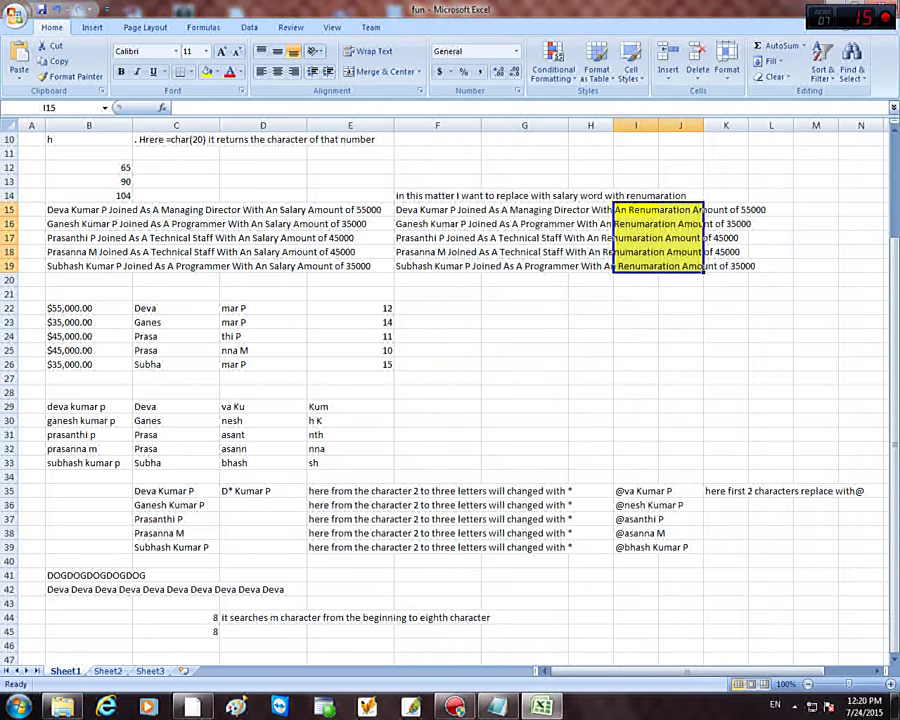
# Add the Notepad note 'hre 2015 year i wnat to change it as 2012', then return to Excel.
pyautogui.scroll(1, 450, 400)
pyautogui.scroll(2, 450, 400)
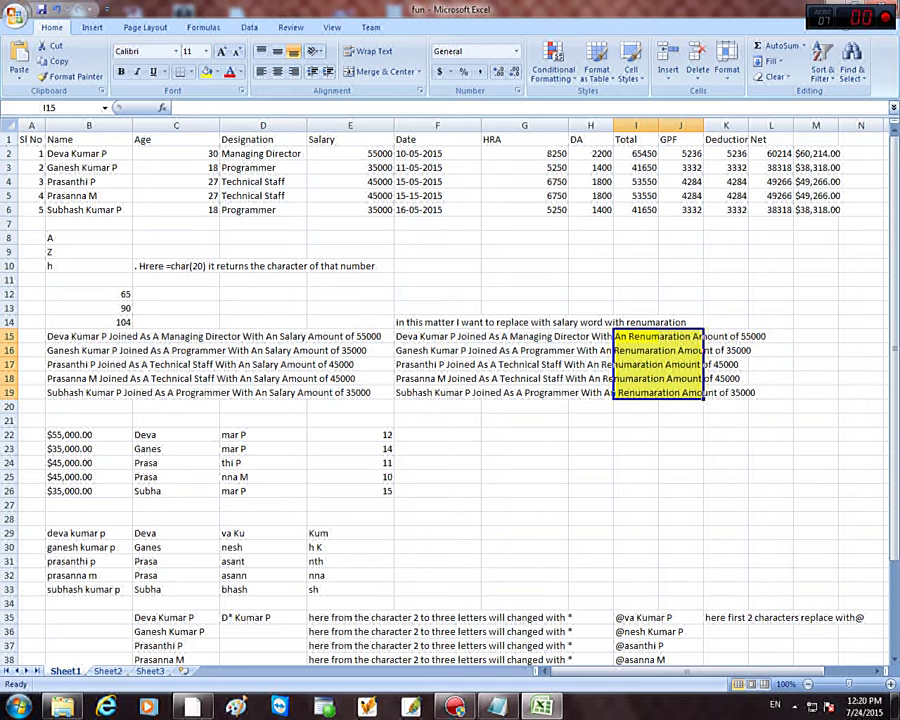
pyautogui.moveTo(437, 153); pyautogui.dragTo(437, 209)
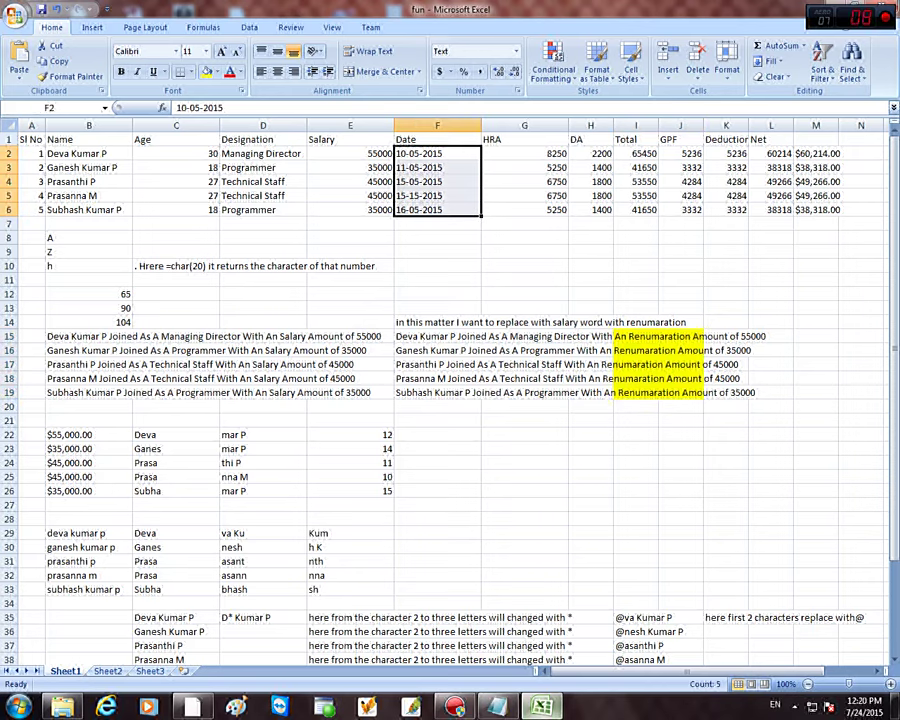
pyautogui.press('super+d')
pyautogui.press('super+d')
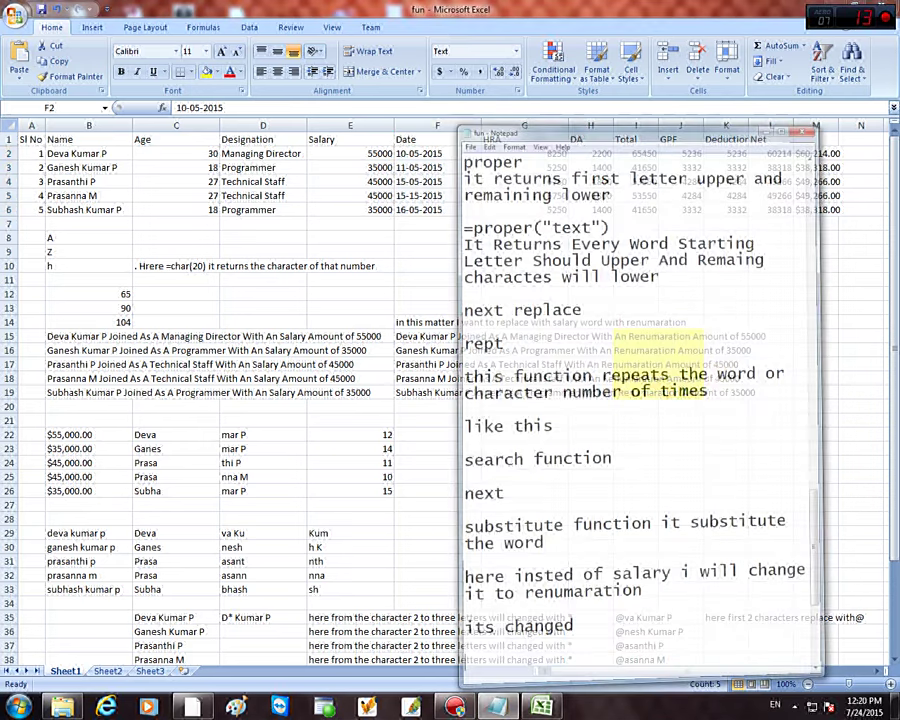
pyautogui.write('h')
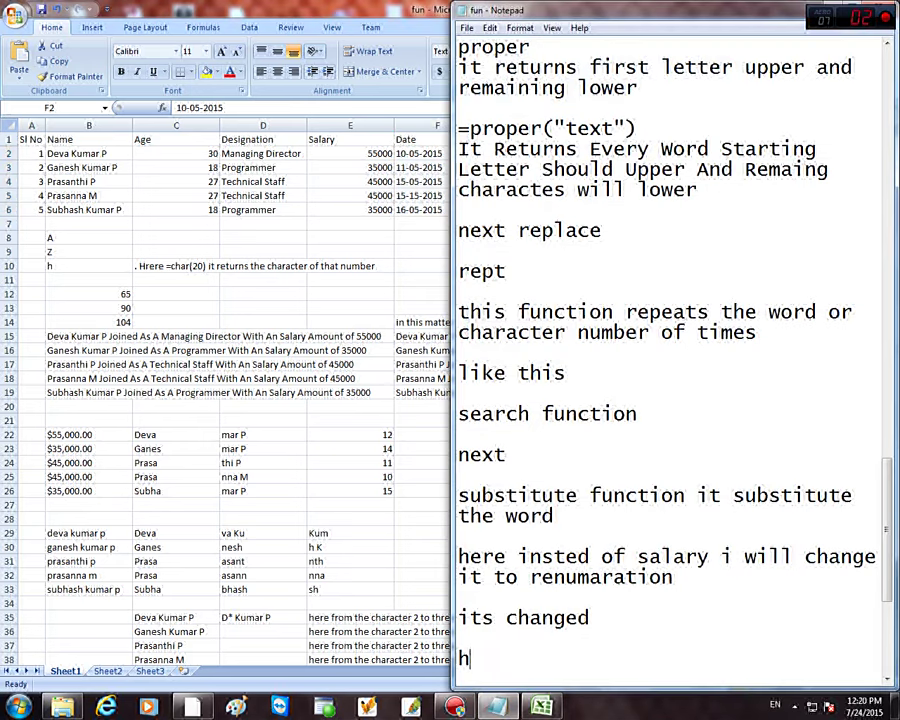
pyautogui.write('re ')
pyautogui.write('2015 ye')
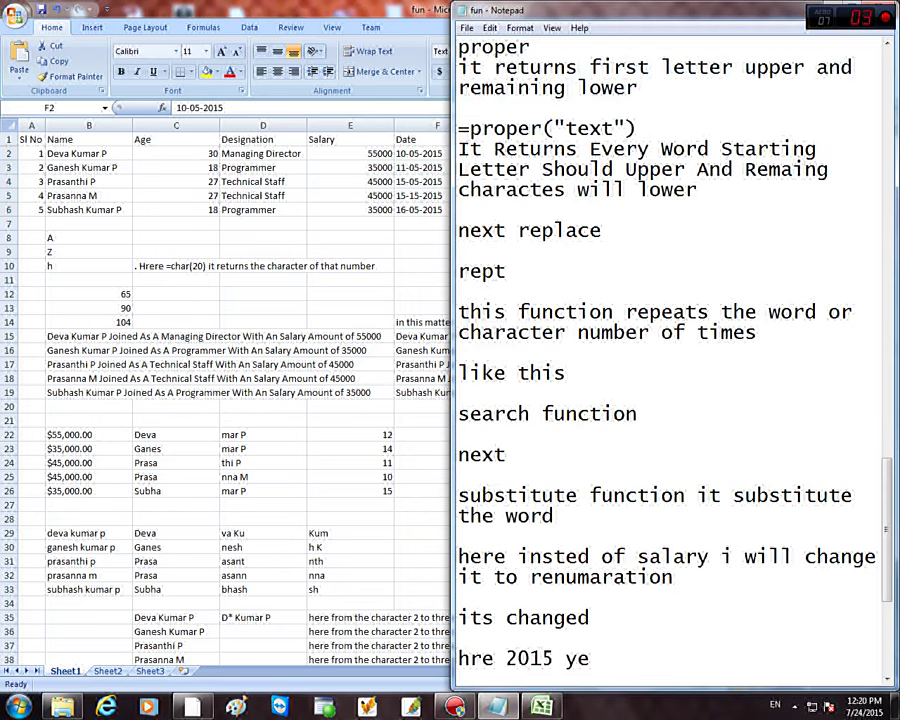
pyautogui.write('ar i wna')
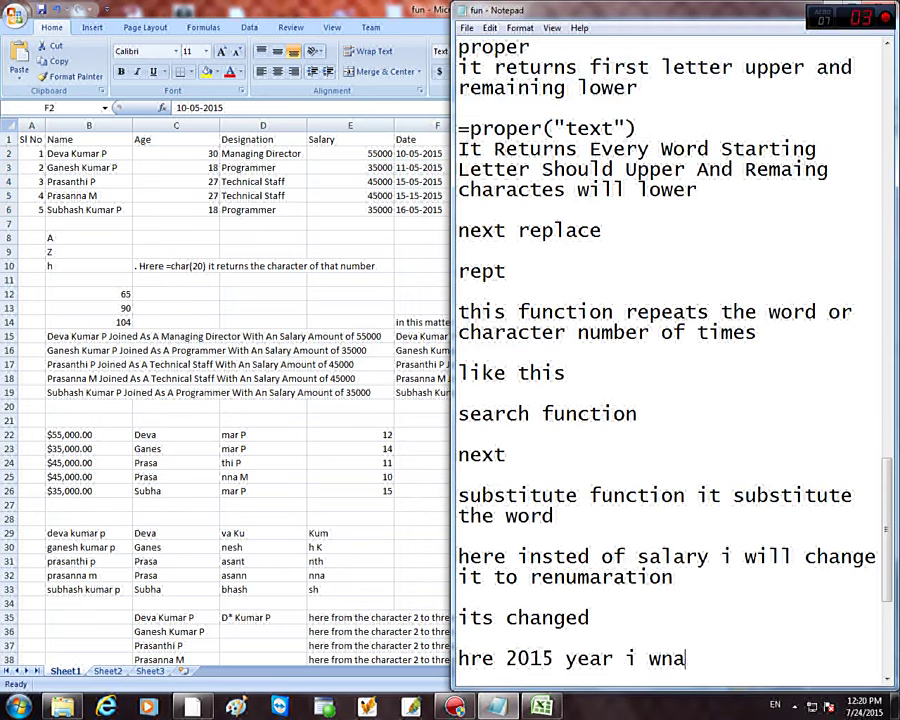
pyautogui.write('t to change')
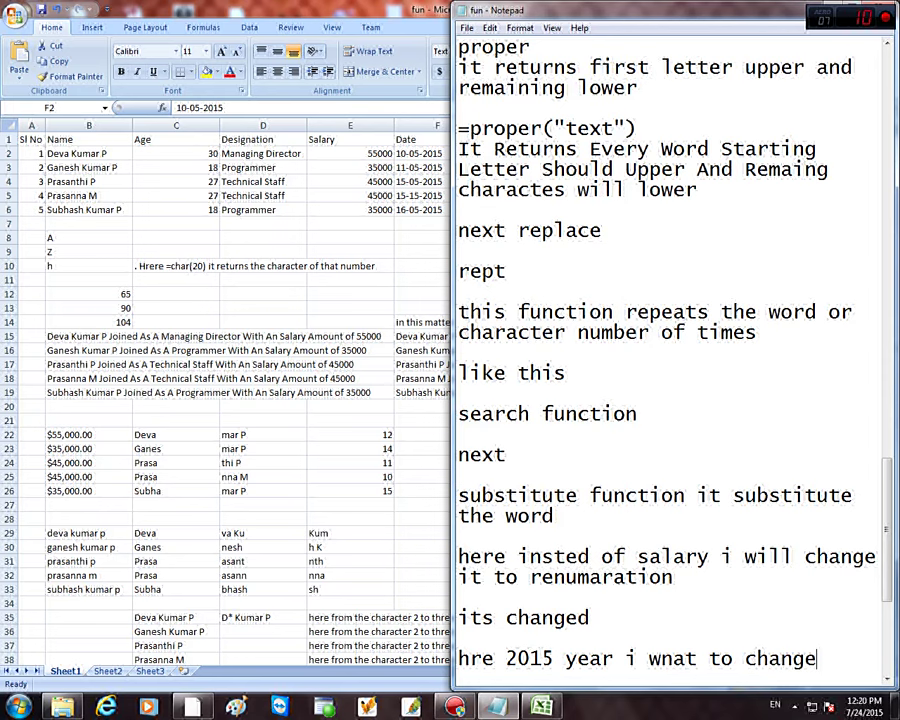
pyautogui.write(' it as ')
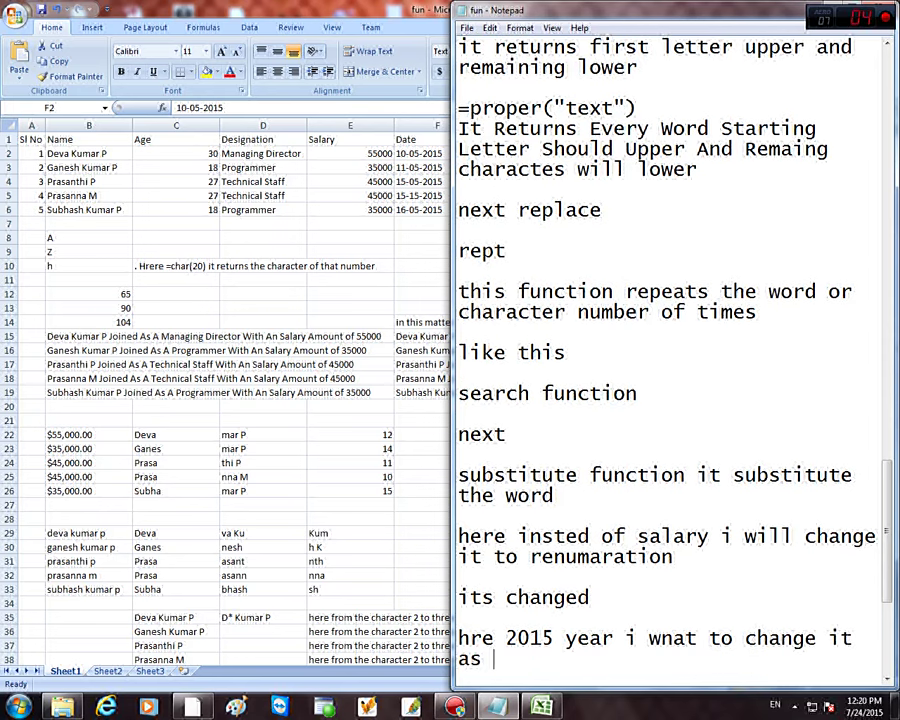
pyautogui.write('2012')
pyautogui.press('Return')
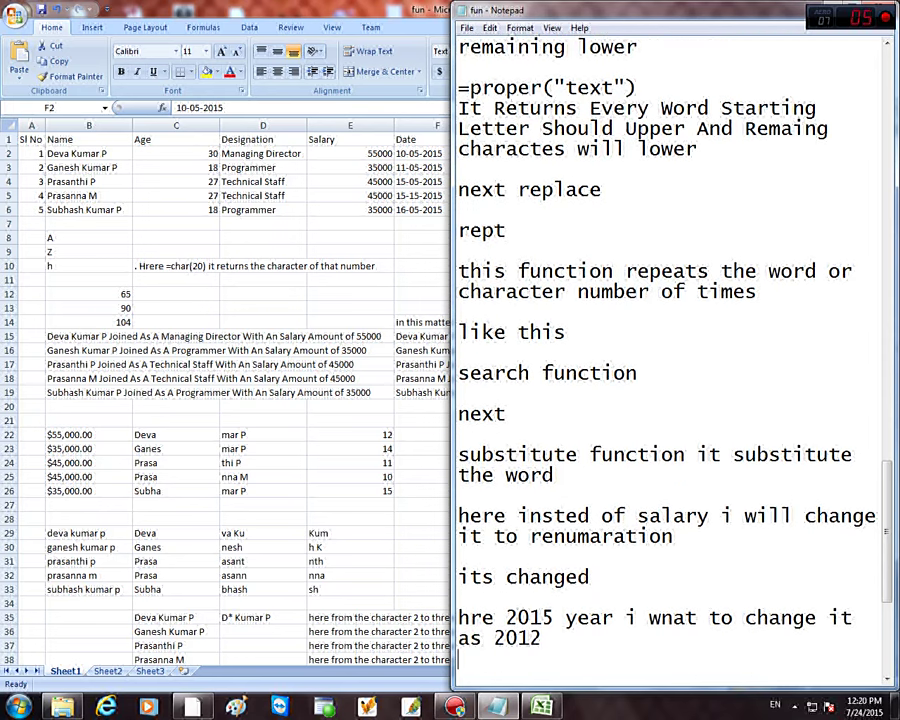
pyautogui.press('Return')
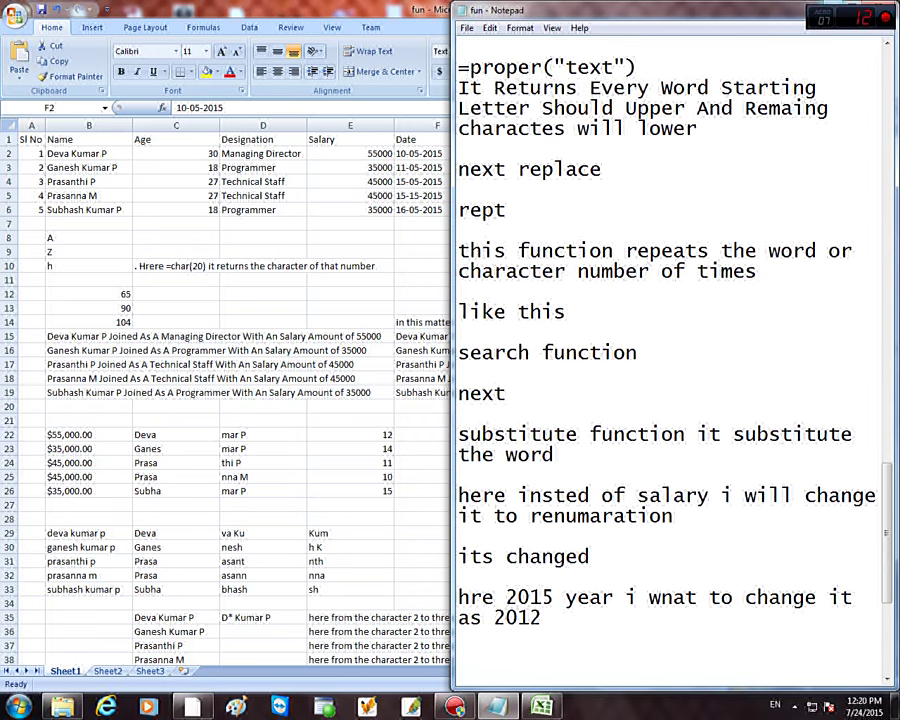
pyautogui.hotkey('alt', 'Tab')
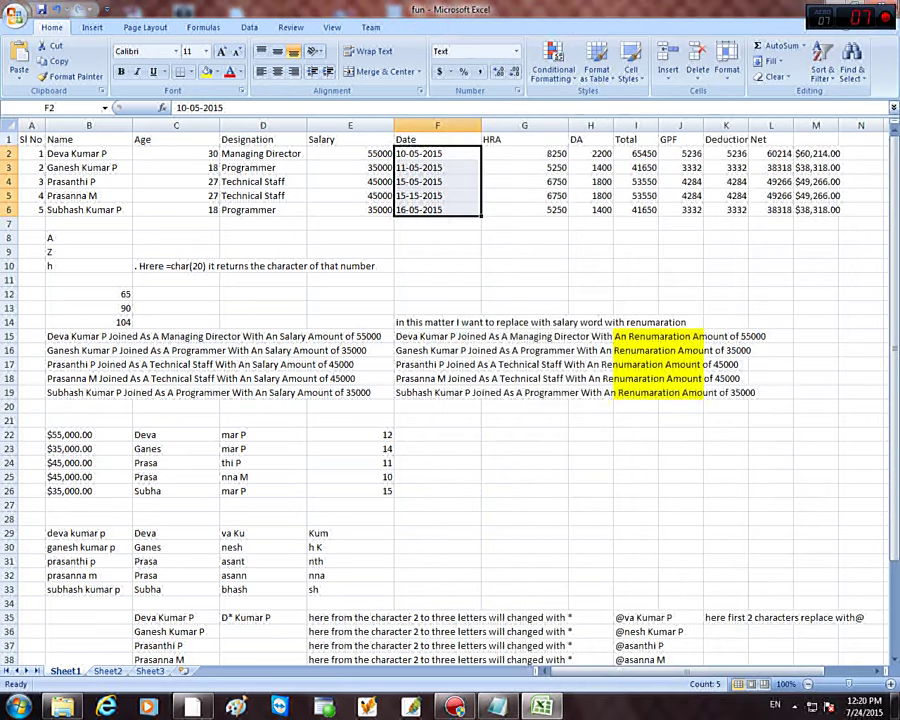
# Enter =SUBSTITUTE(F2,"2015","2012") in F8 and fill it down through F12.
pyautogui.click(437, 237)
pyautogui.write('=')
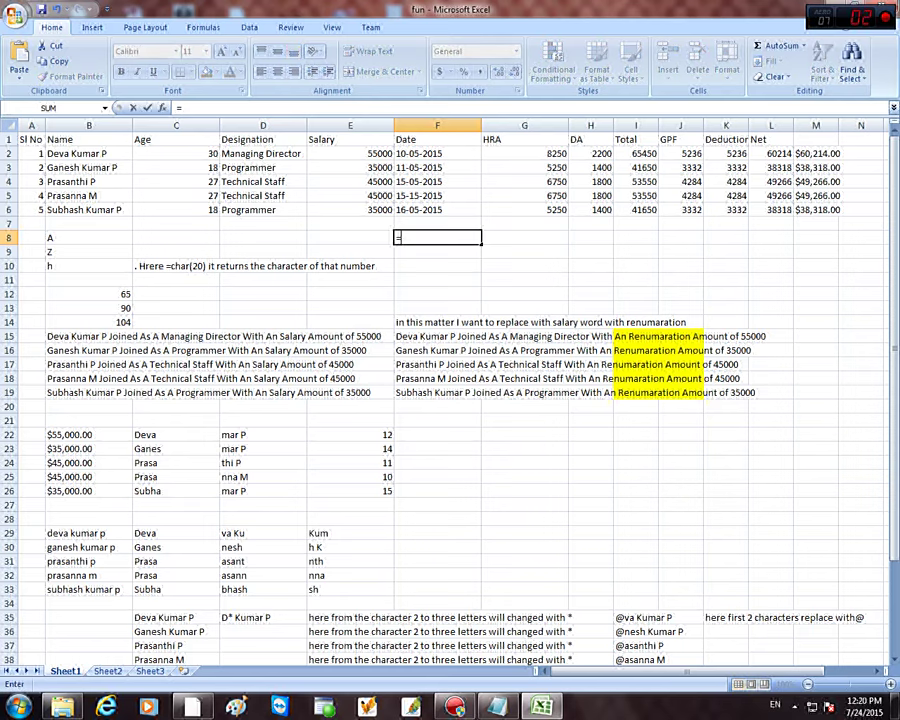
pyautogui.write('sub')
pyautogui.press('Tab')
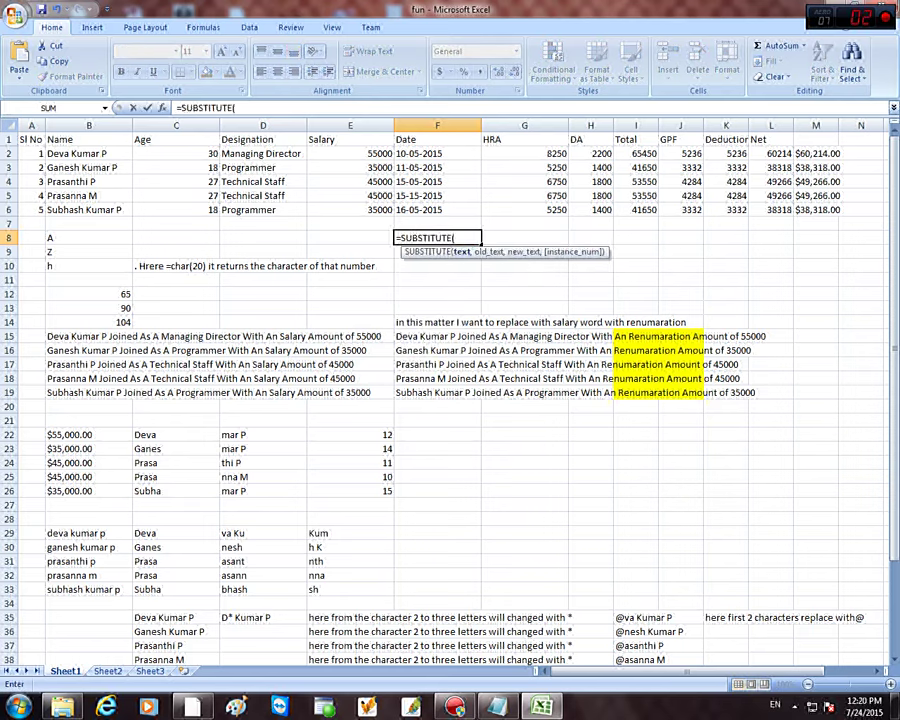
pyautogui.write('F2')
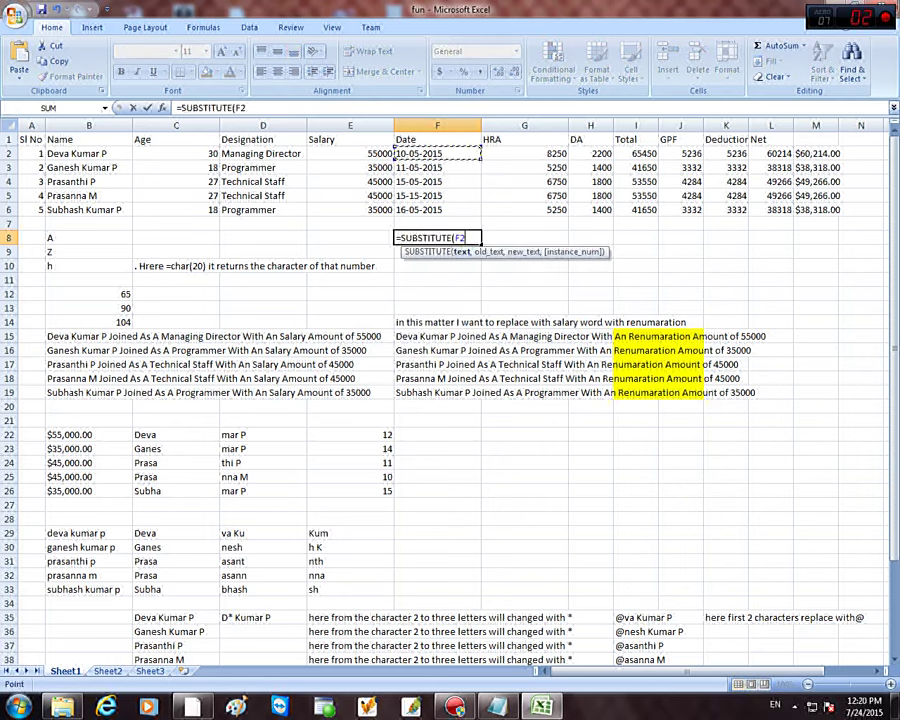
pyautogui.write(',')
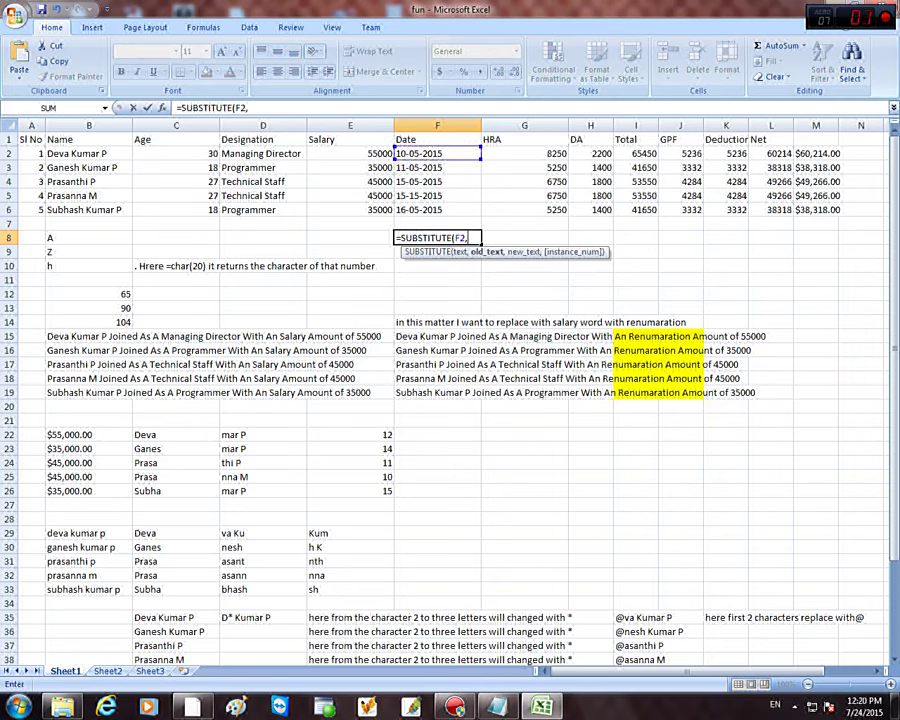
pyautogui.write('"2015')
pyautogui.write('","')
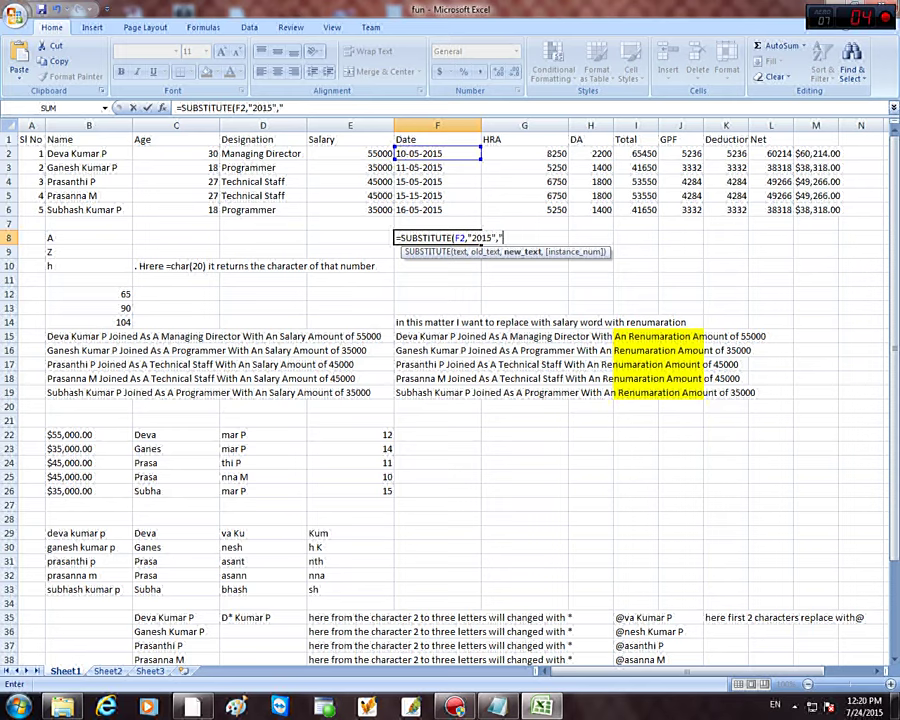
pyautogui.write('2012')
pyautogui.press('Return')
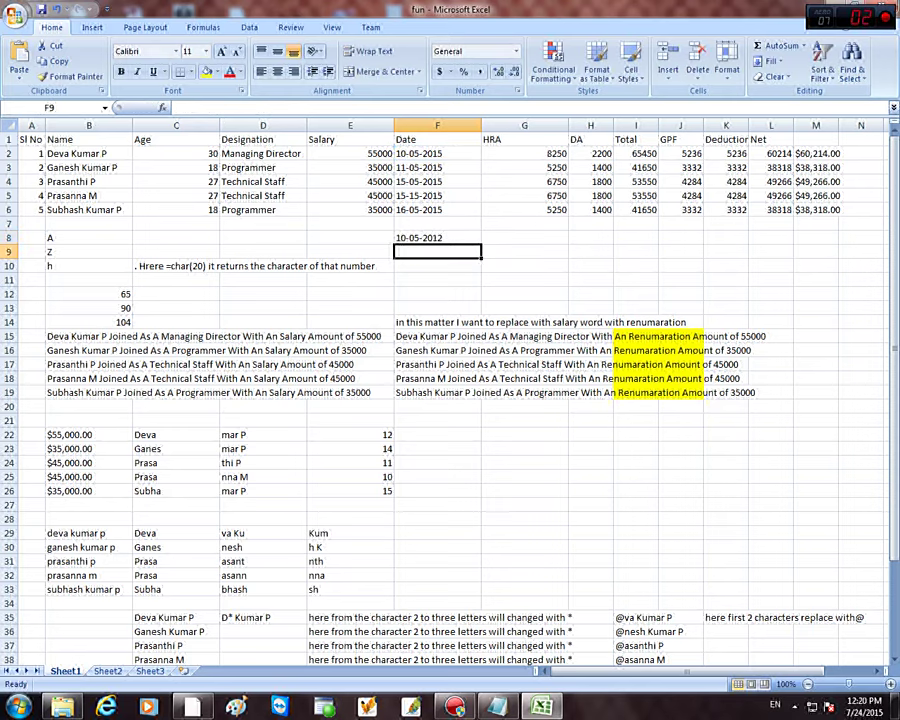
pyautogui.click(437, 237)
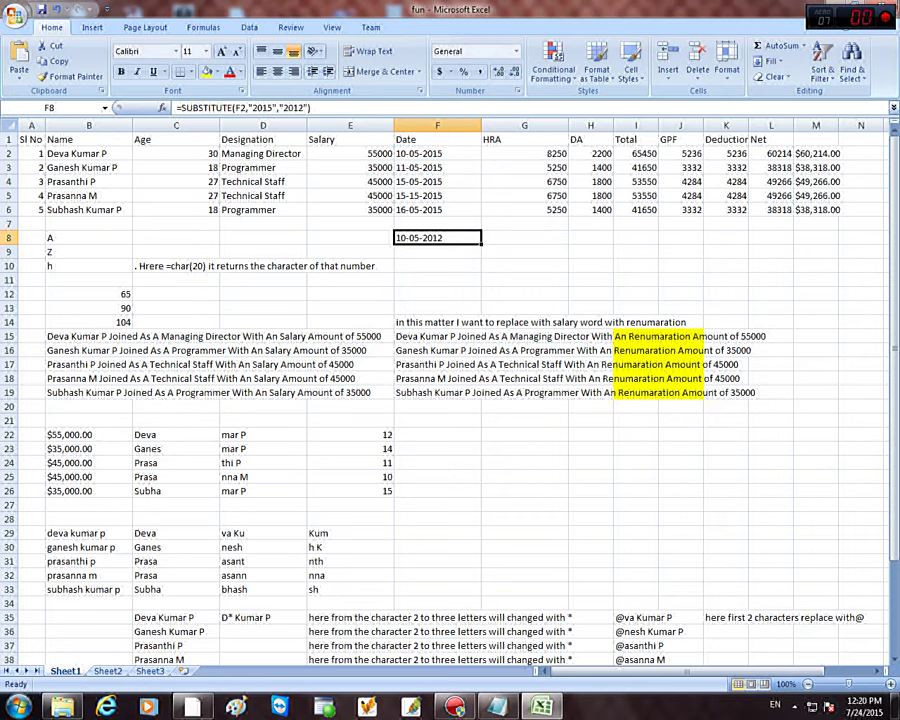
pyautogui.moveTo(481, 244); pyautogui.dragTo(480, 297)
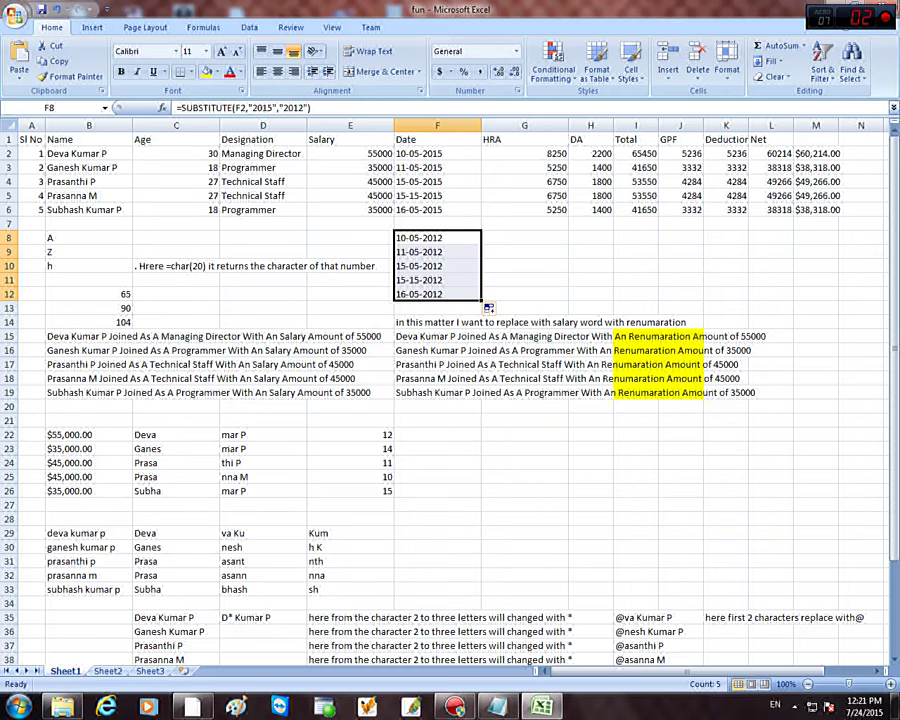
pyautogui.rightClick(424, 238)
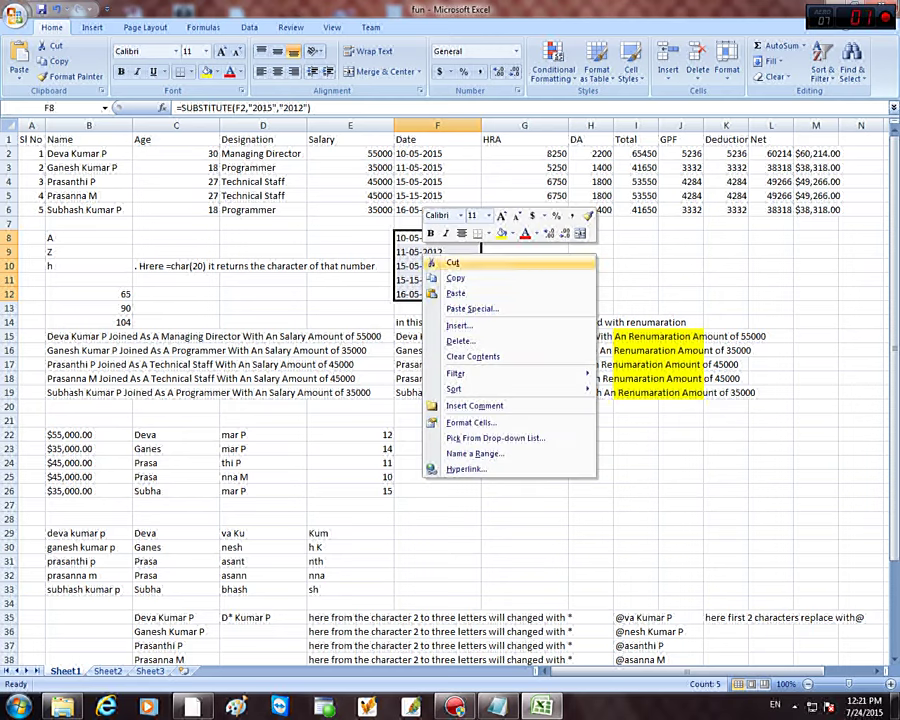
# Paste the converted 2012 dates as values over the original dates in F2:F6.
pyautogui.click(458, 274)
pyautogui.click(418, 155)
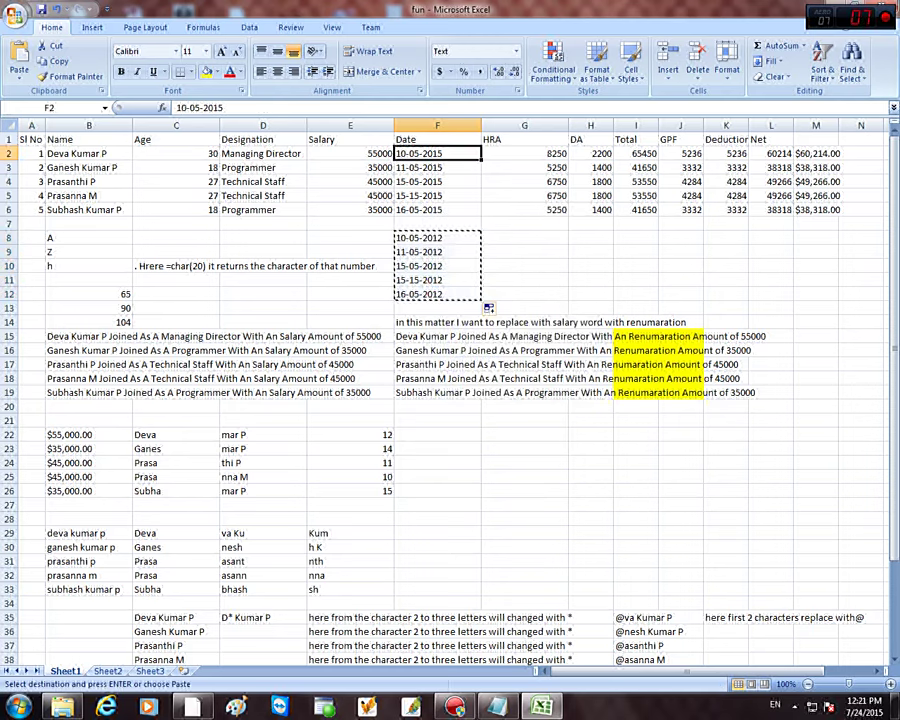
pyautogui.rightClick(418, 156)
pyautogui.click(462, 211)
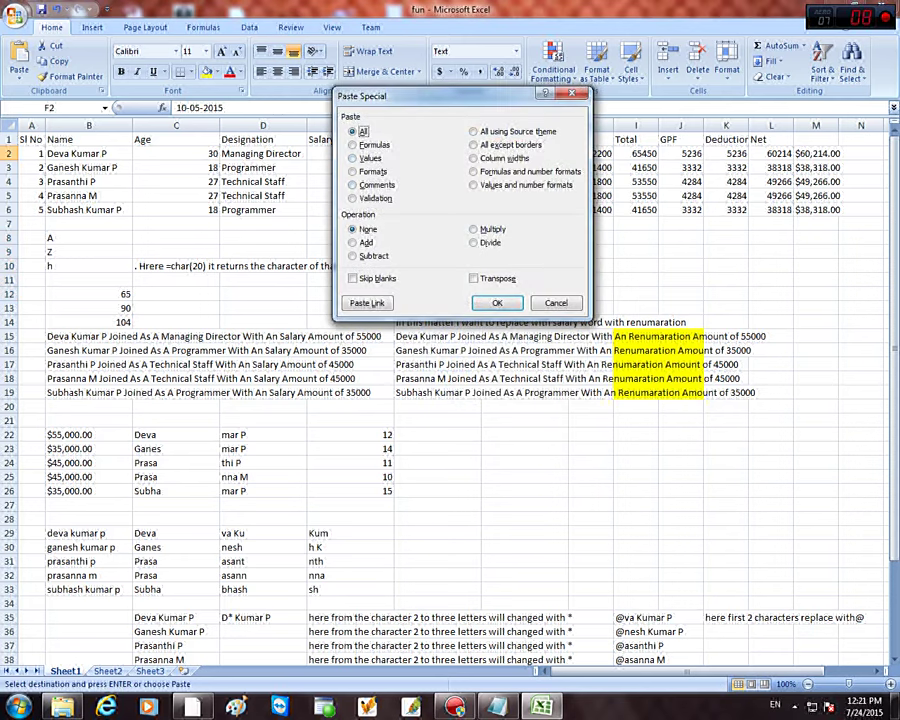
pyautogui.press('v')
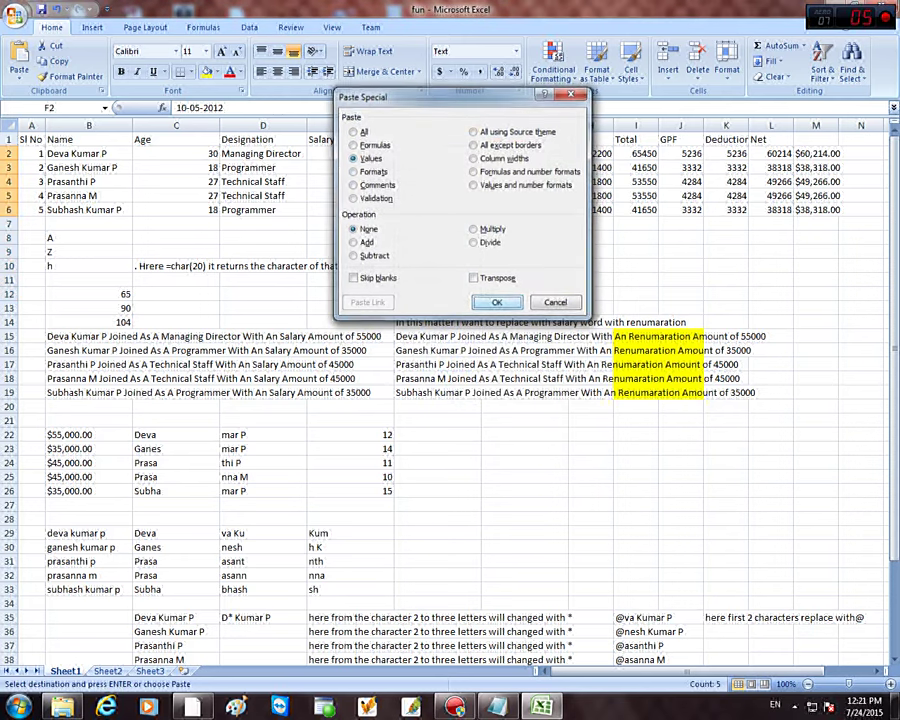
pyautogui.press('Return')
# Clear the helper formulas from F8:F12 and minimize Excel.
pyautogui.moveTo(420, 238); pyautogui.dragTo(437, 294)
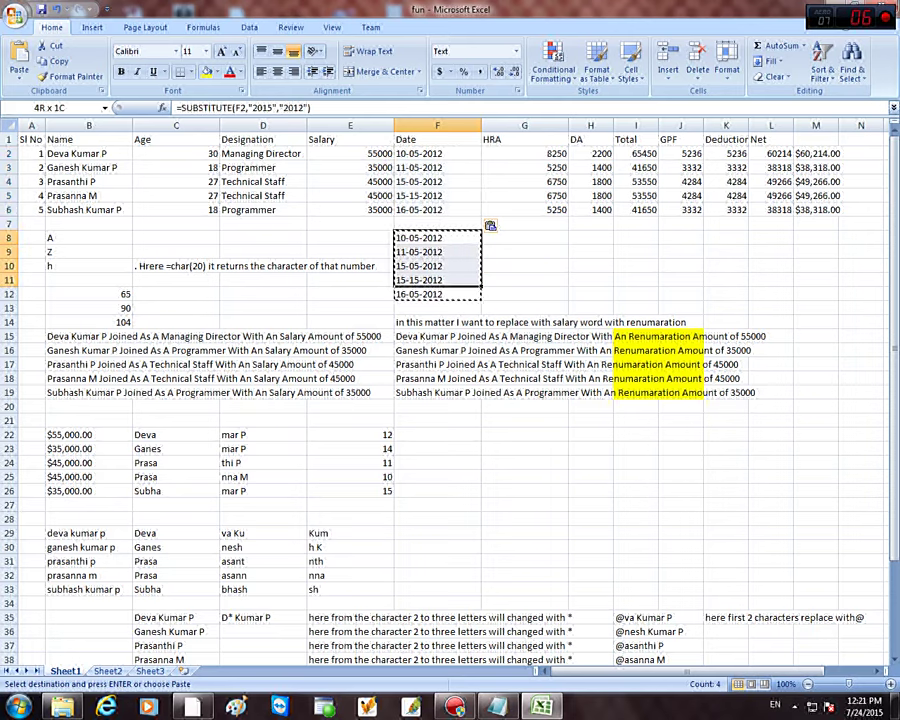
pyautogui.press('Delete')
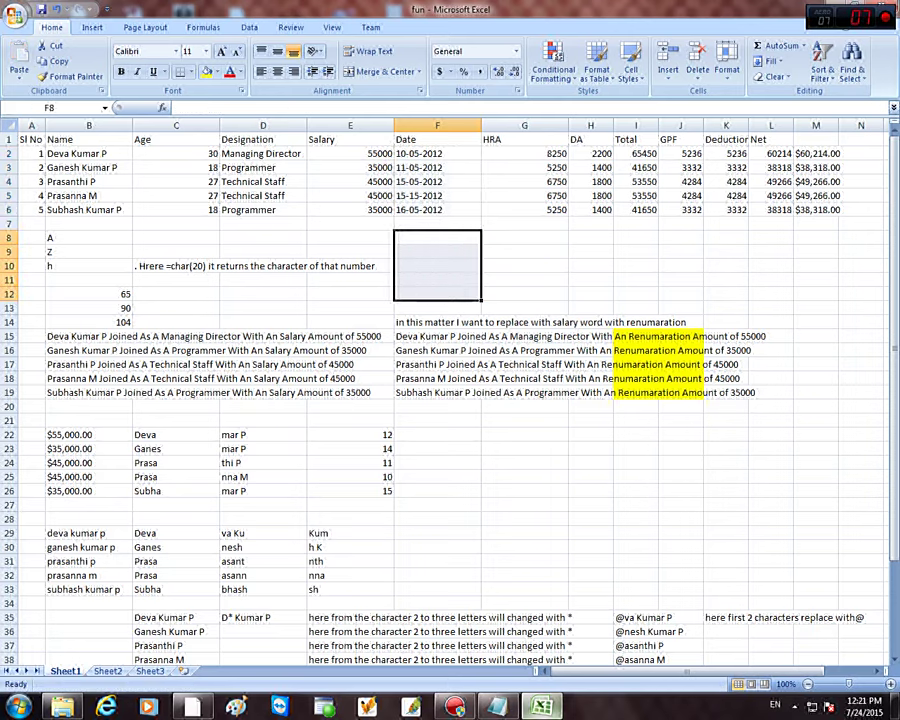
pyautogui.click(541, 707)
# Add 'ok it changed' and 'next' on new lines in the Notepad notes.
pyautogui.click(497, 707)
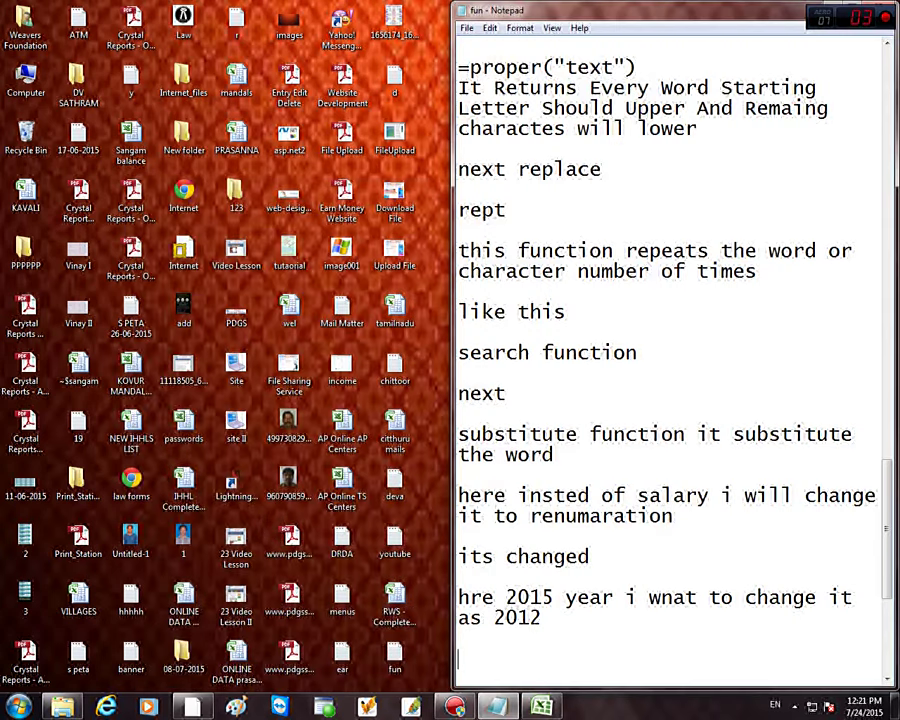
pyautogui.press('Return')
pyautogui.write('ok it')
pyautogui.write(' changed')
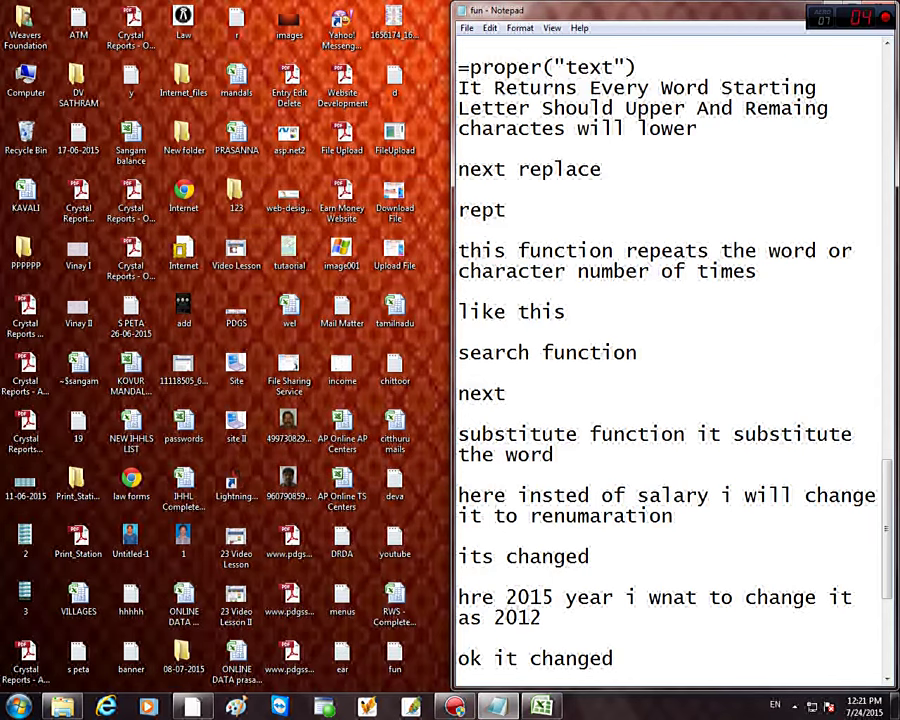
pyautogui.press('Return')
pyautogui.press('Return')
pyautogui.write('nex')
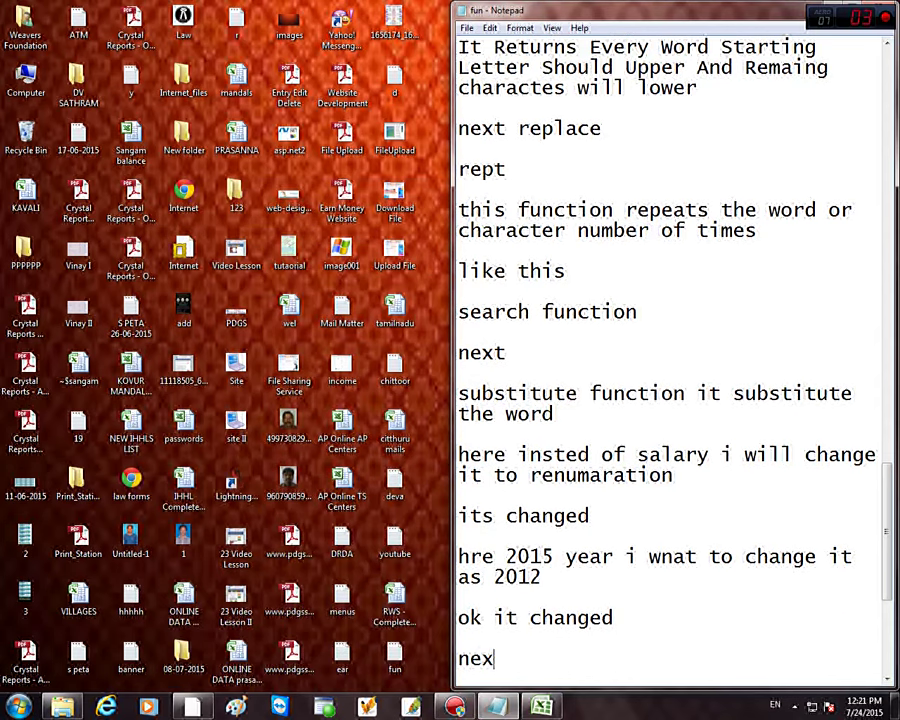
pyautogui.write('t')
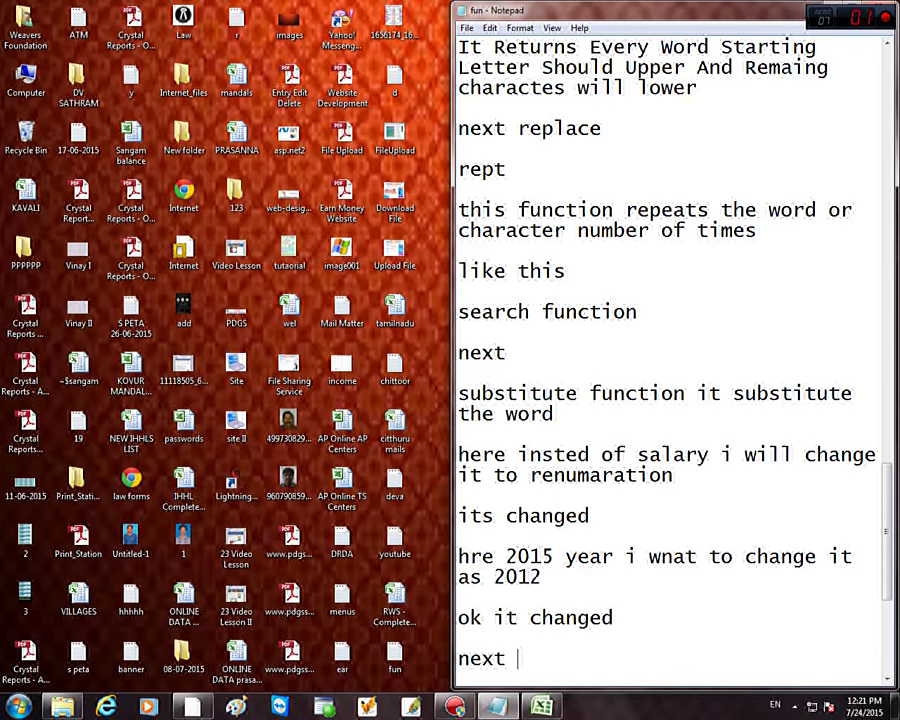
# Write the Notepad note 'trim it removes the space from the begining of the text' with blank lines after.
pyautogui.write('tr')
pyautogui.write('im ')
pyautogui.write('it remov')
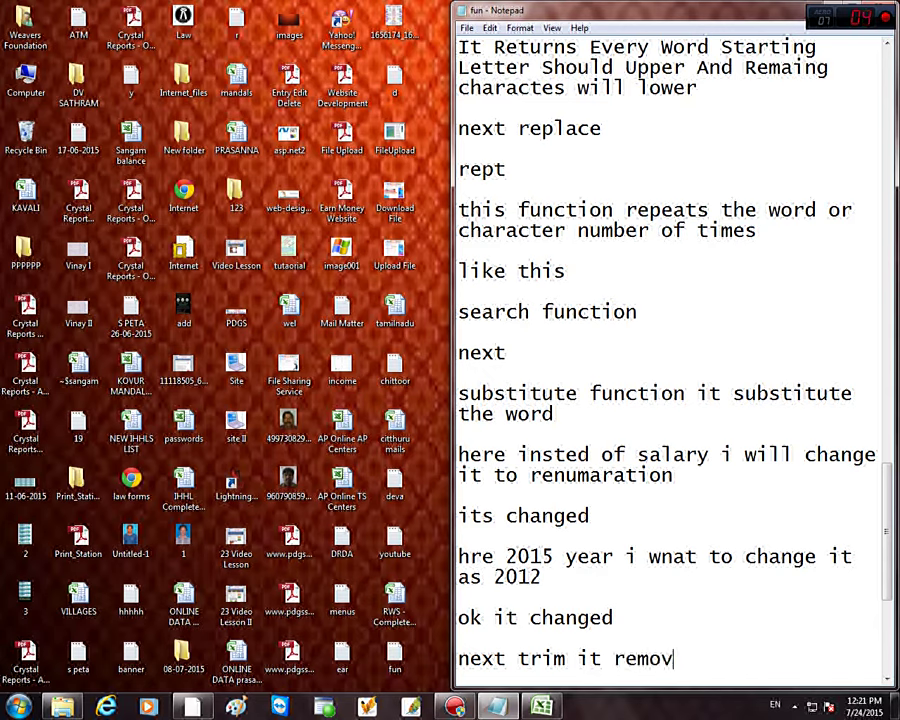
pyautogui.write('es the')
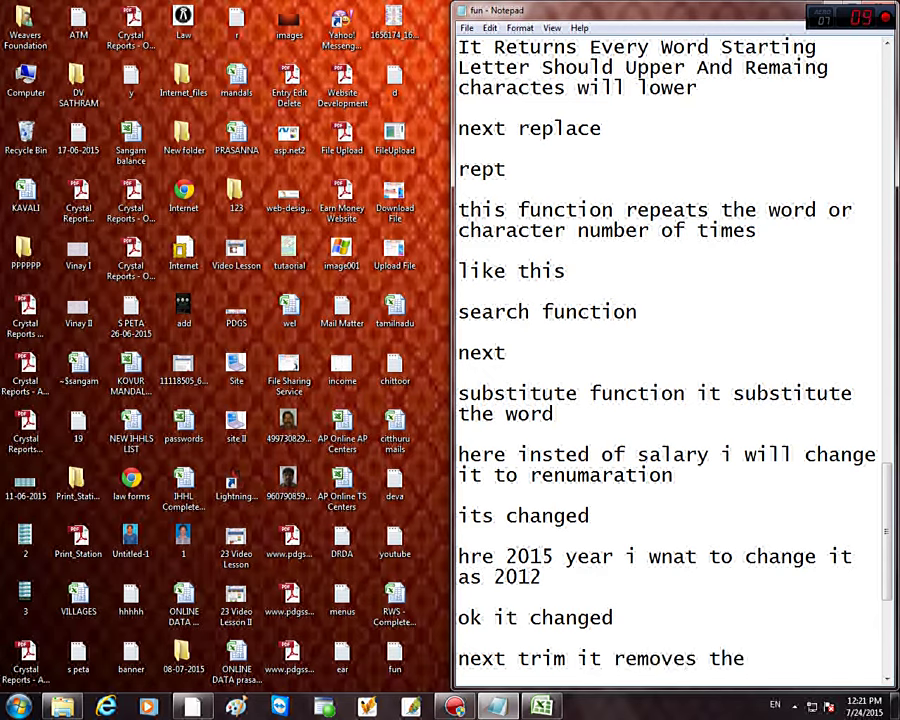
pyautogui.write('spa')
pyautogui.write('ce ')
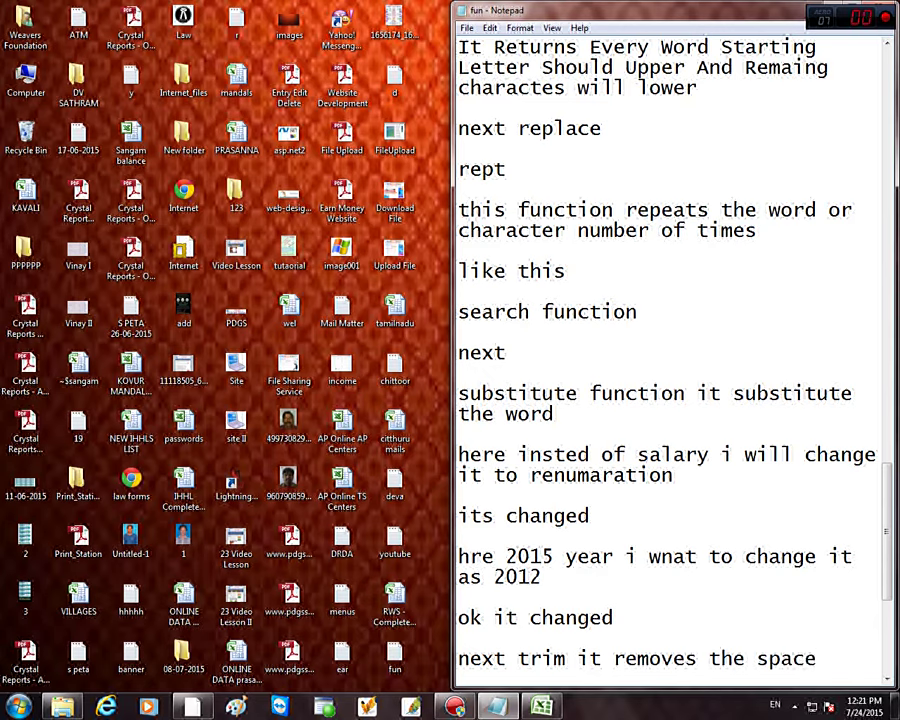
pyautogui.write('from')
pyautogui.write(' the begi')
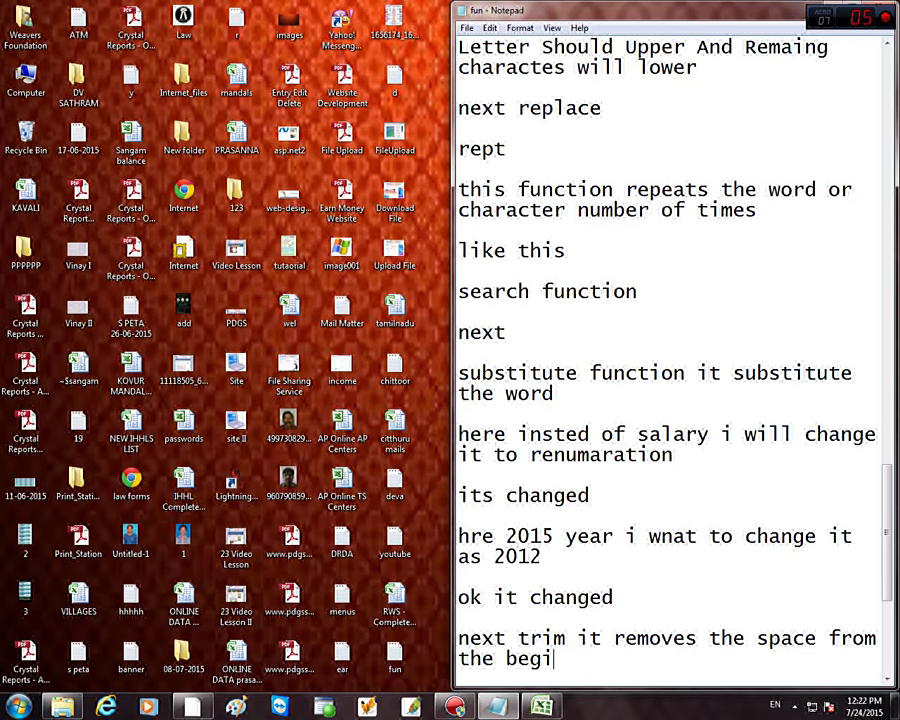
pyautogui.write('ning o')
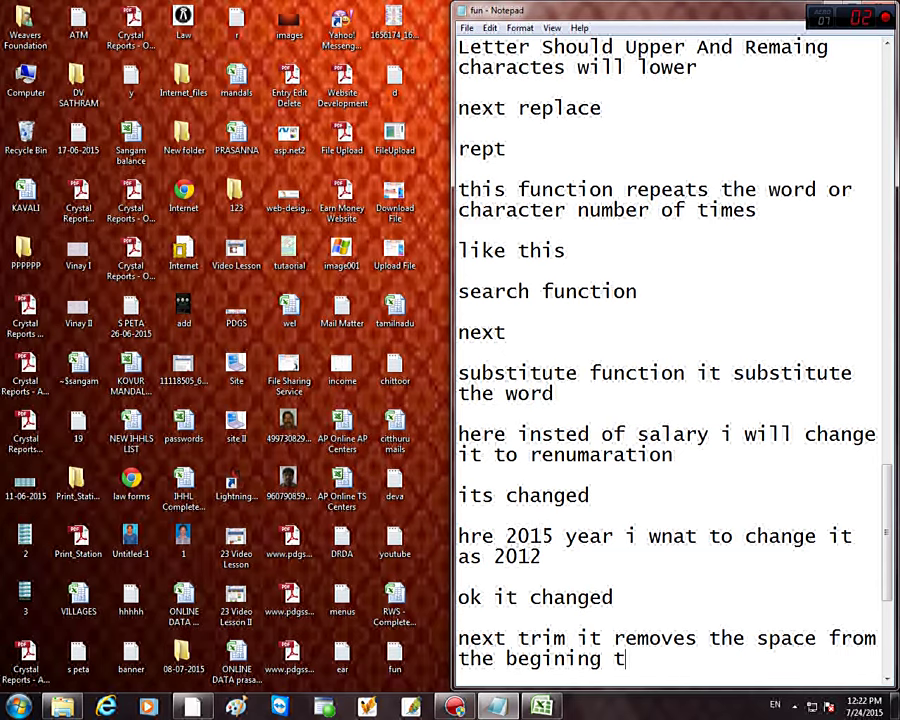
pyautogui.write('f the')
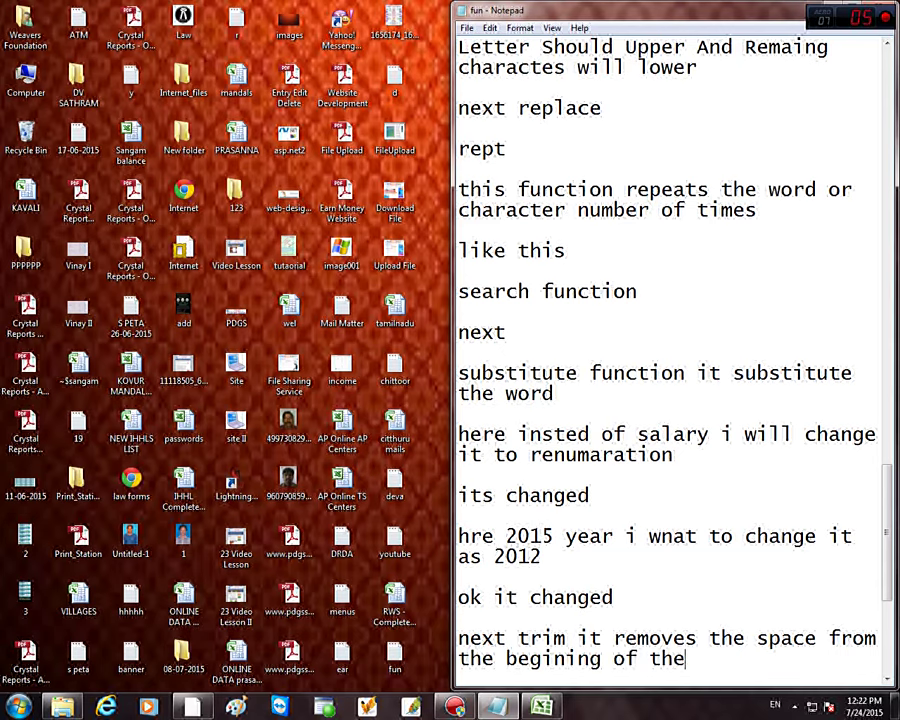
pyautogui.write(' text')
pyautogui.press('Return')
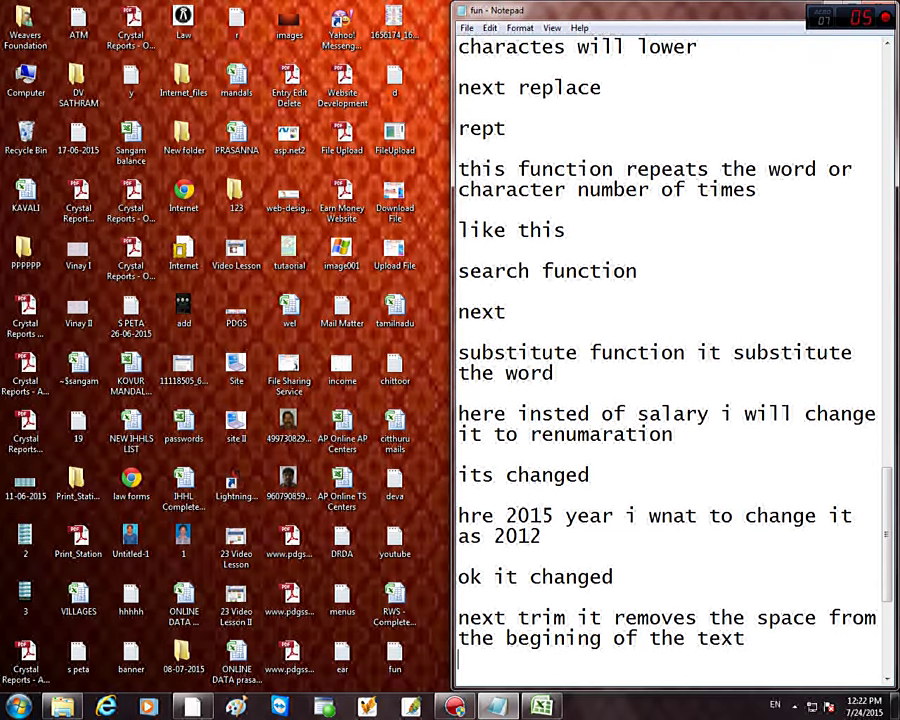
pyautogui.press('Return')
# Enter the space-padded place names nellore, Kavali Vchalam and VPuram in F22:F24.
pyautogui.hotkey('alt', 'Tab')
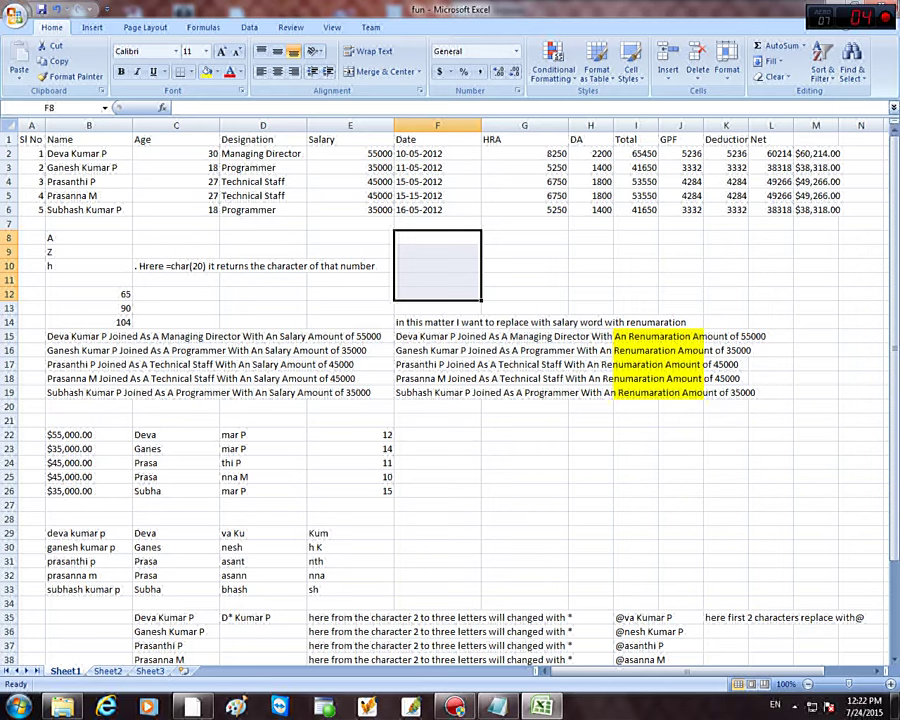
pyautogui.click(437, 434)
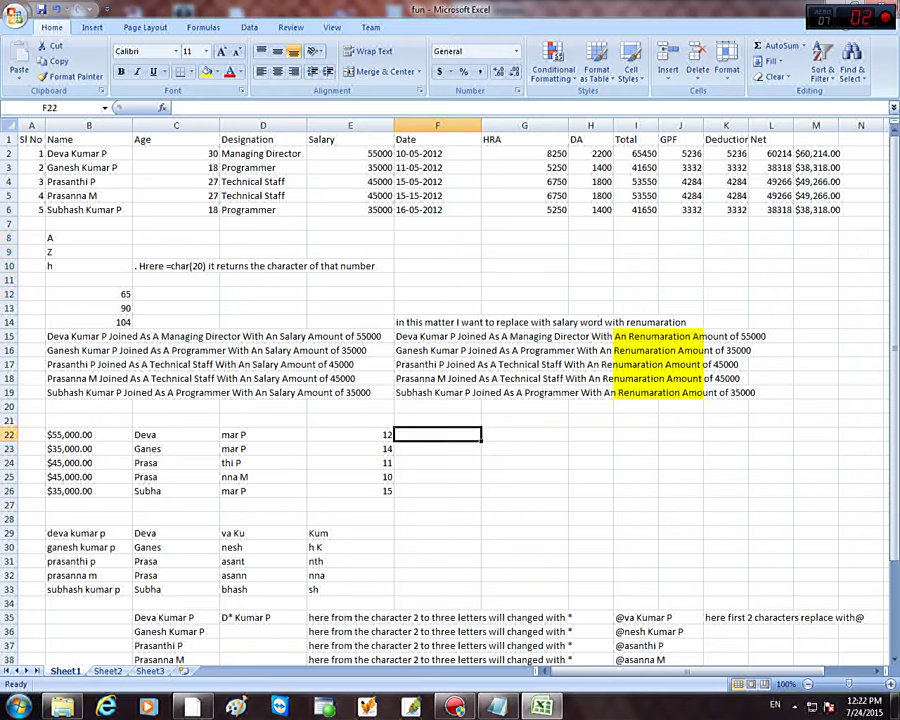
pyautogui.write('n')
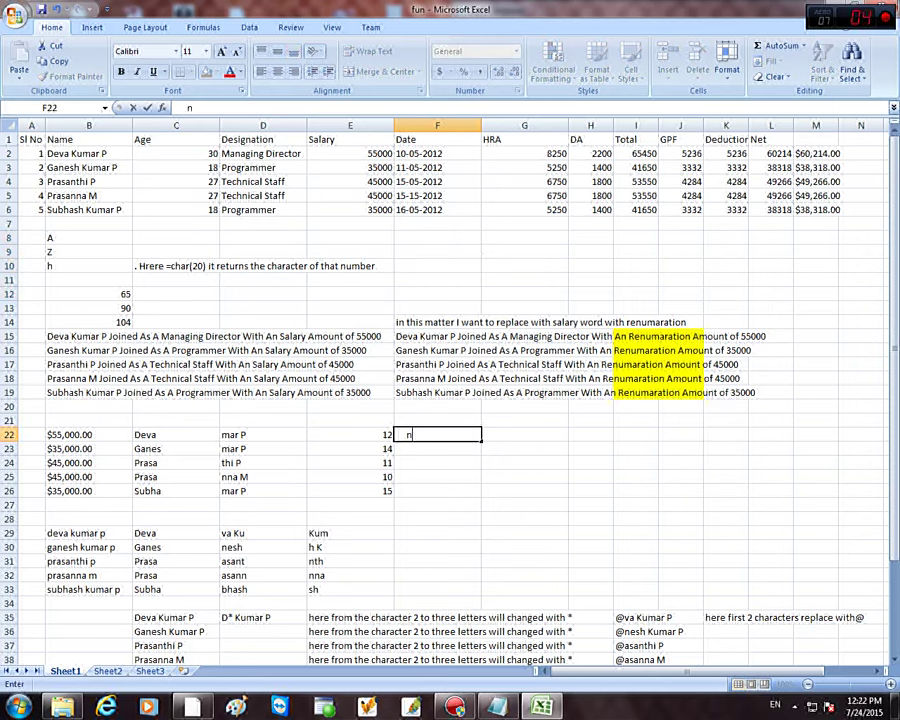
pyautogui.write('ellore')
pyautogui.press('Return')
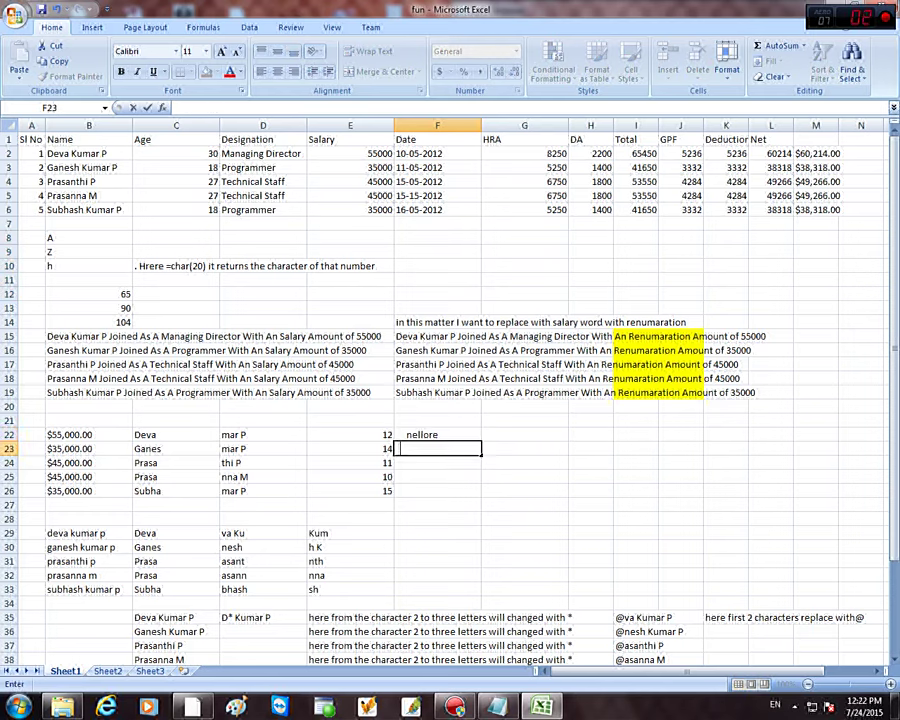
pyautogui.write('Kavali')
pyautogui.write(' Vc')
pyautogui.write('halam')
pyautogui.press('Return')
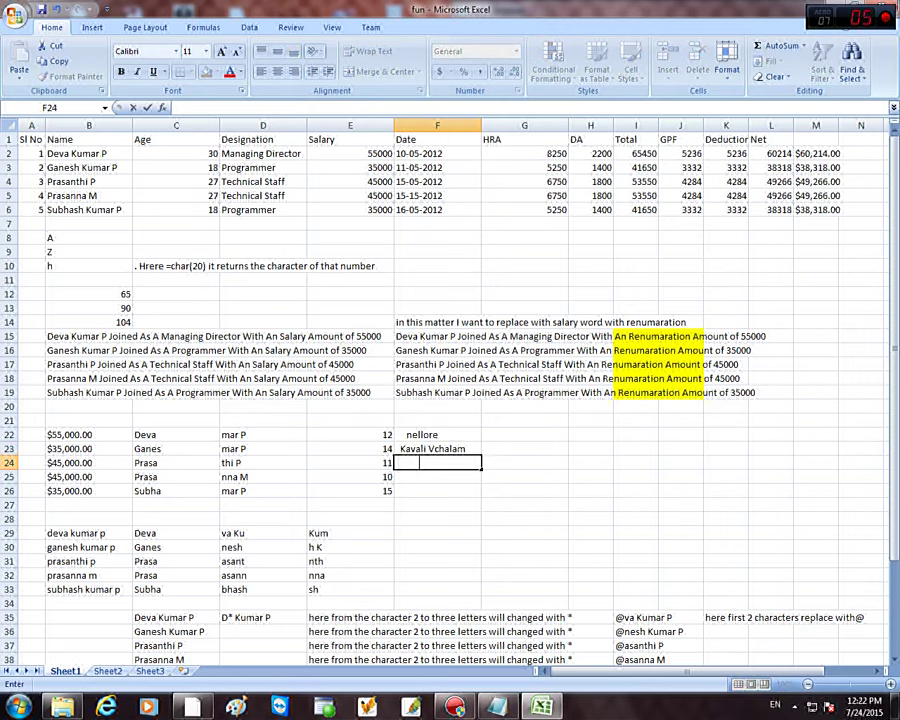
pyautogui.write('VPuram')
pyautogui.press('Return')
pyautogui.press('Up')
pyautogui.press('Up')
pyautogui.press('Up')
pyautogui.press('Up')
pyautogui.press('Down')
pyautogui.press('Left')
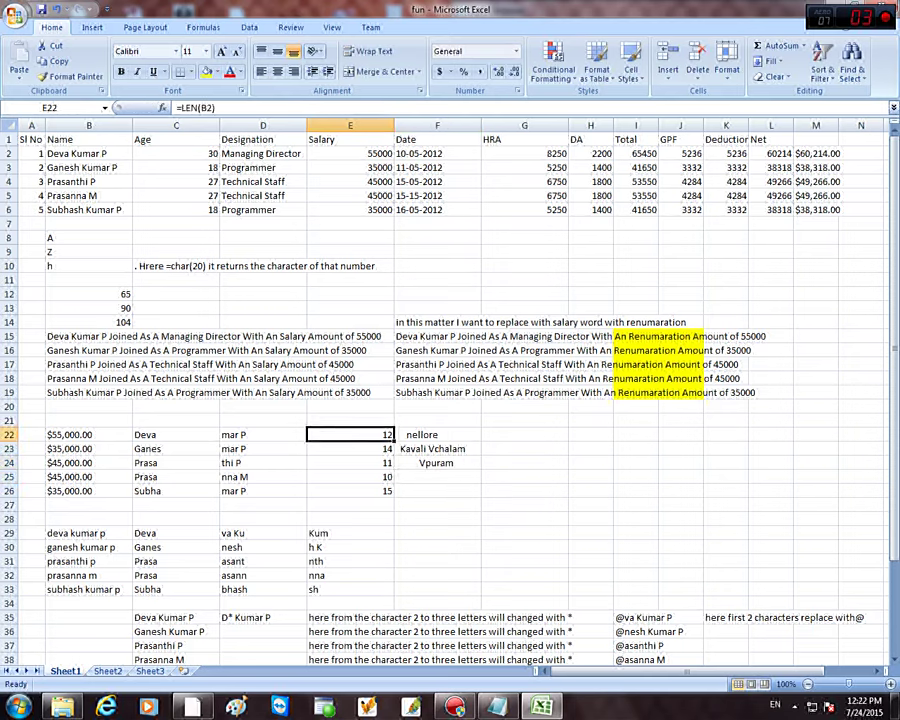
pyautogui.press('Right')
# Put =TRIM(F22) in G22 and fill it down to G24, then return to Notepad.
pyautogui.click(524, 434)
pyautogui.write('=t')
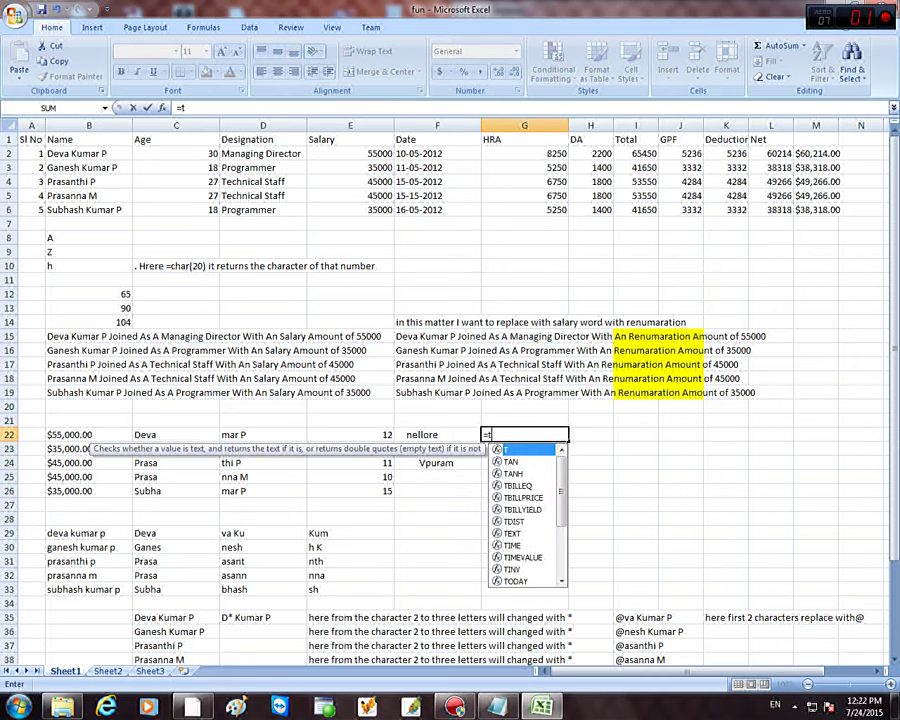
pyautogui.write('rim(F22')
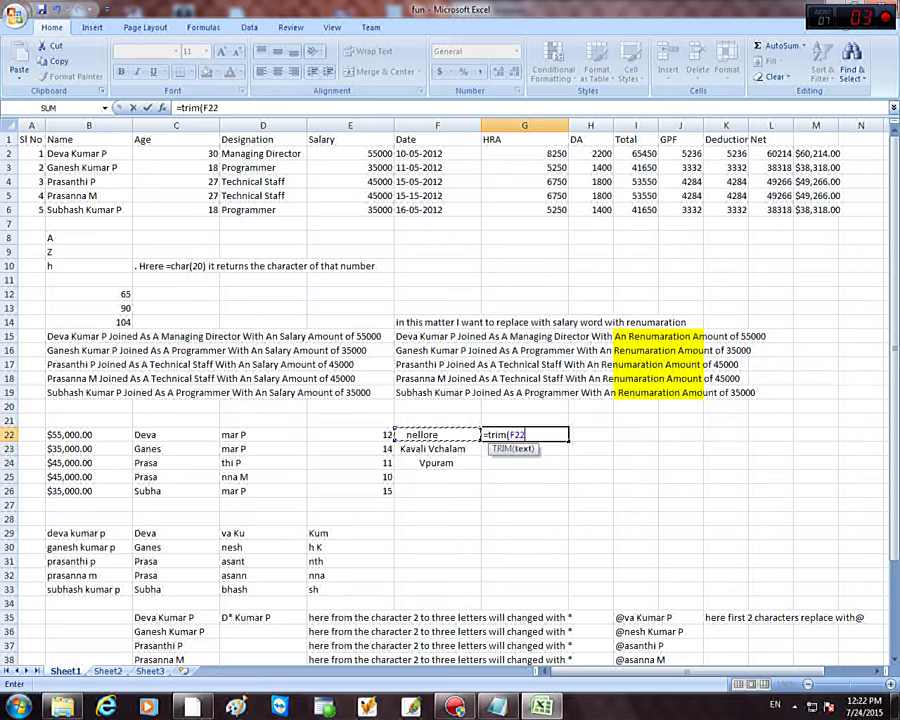
pyautogui.write(')')
pyautogui.press('Return')
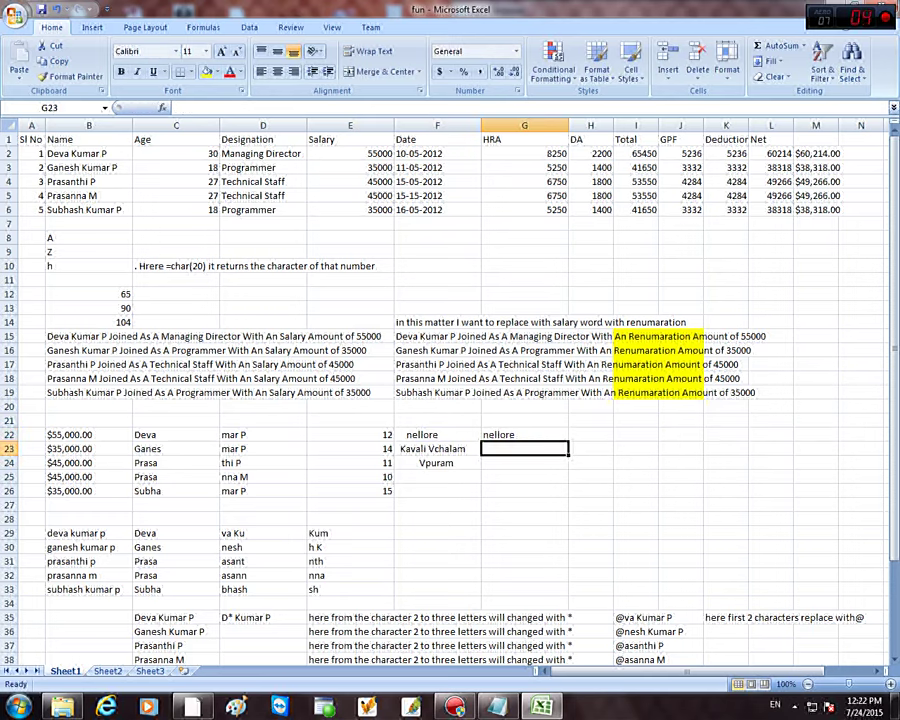
pyautogui.click(524, 434)
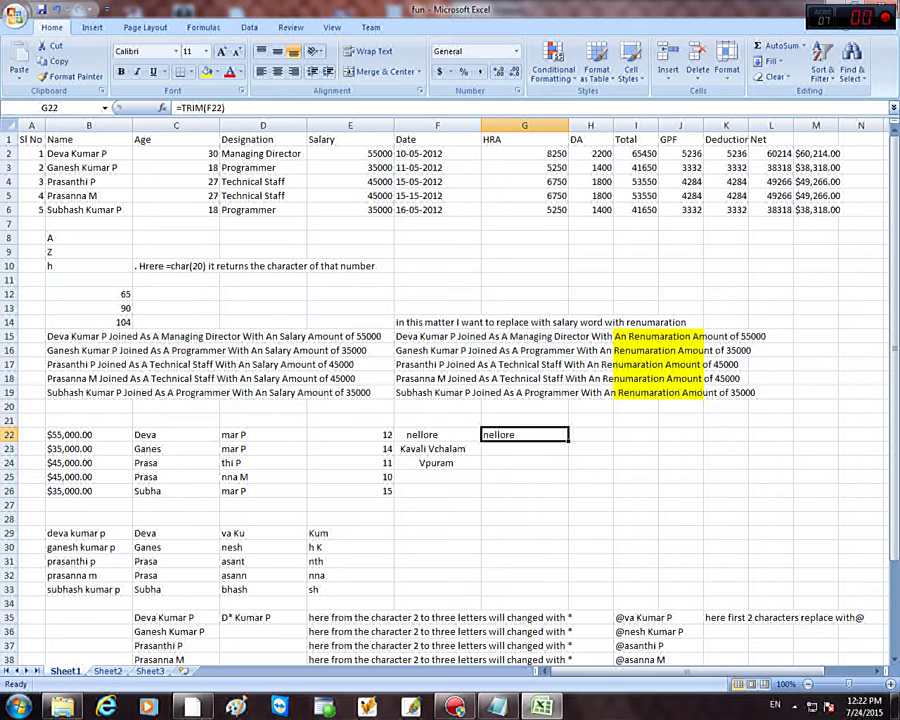
pyautogui.moveTo(568, 441); pyautogui.dragTo(568, 469)
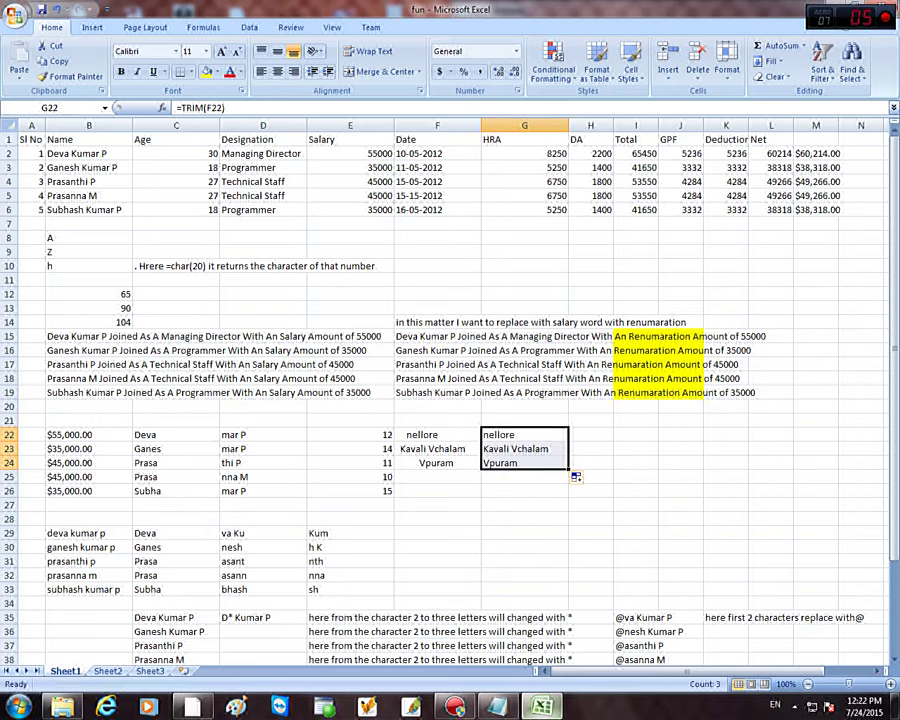
pyautogui.hotkey('alt', 'Tab')
# Add notes on TRIM removing leading spaces, 'next we will learn numaric / math functions.', and 'ThanQ'.
pyautogui.write('i')
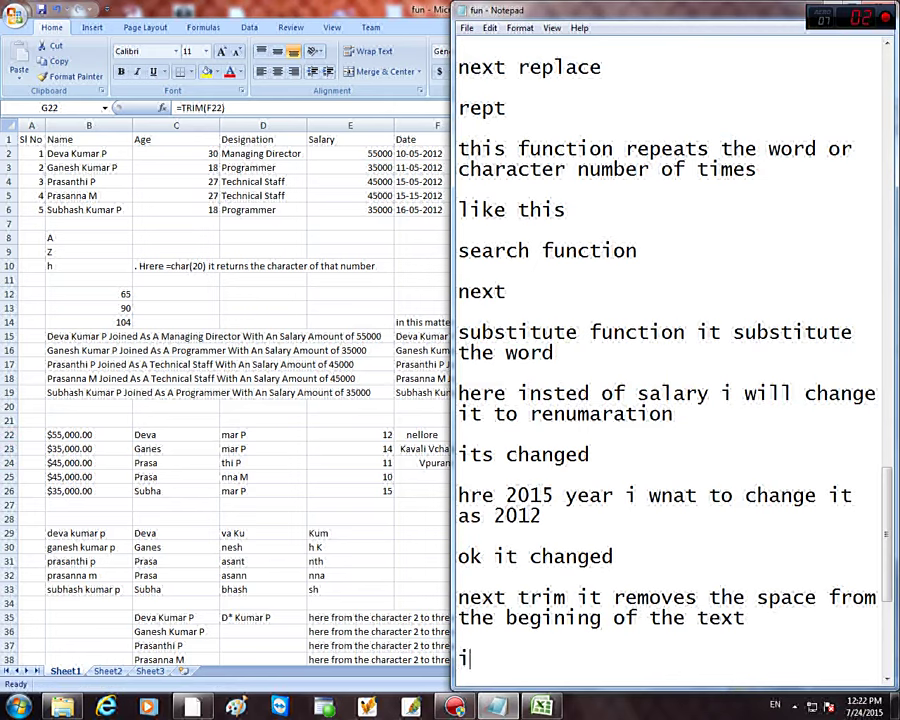
pyautogui.write('t removes t')
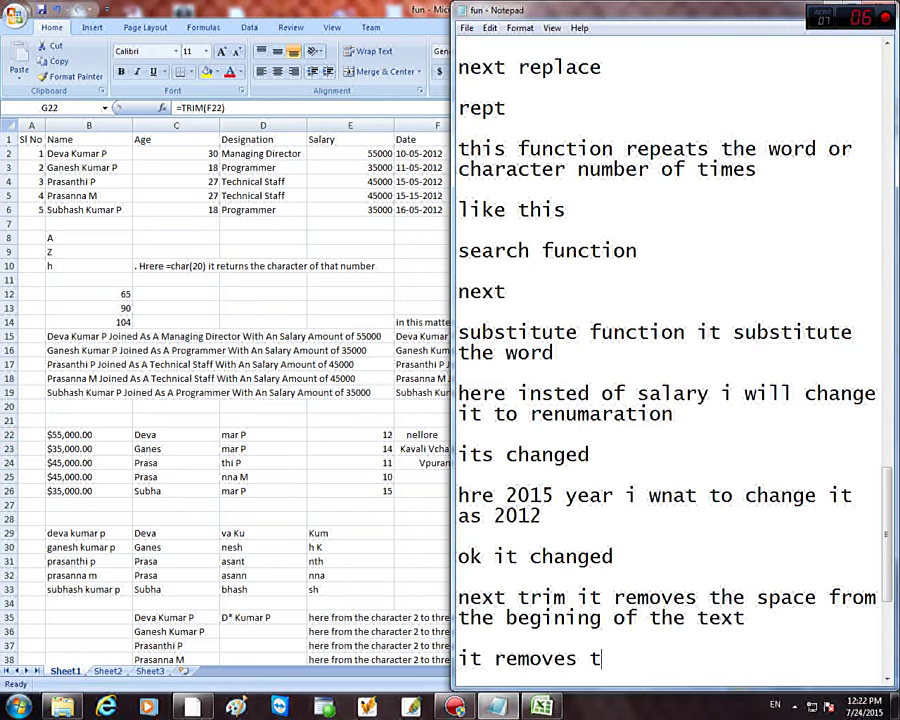
pyautogui.write('he spa')
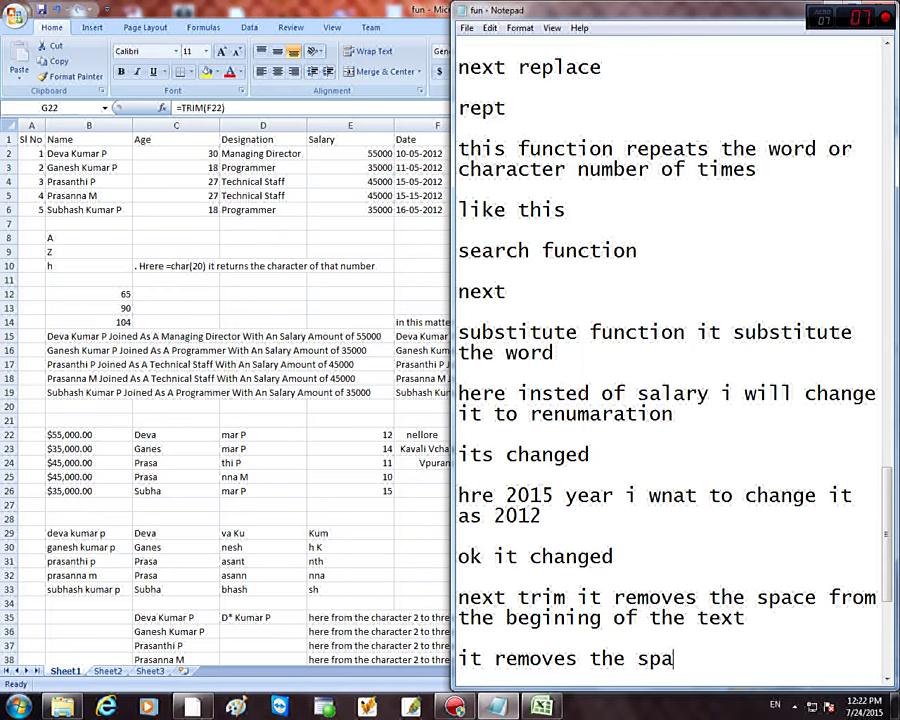
pyautogui.write('ces from th')
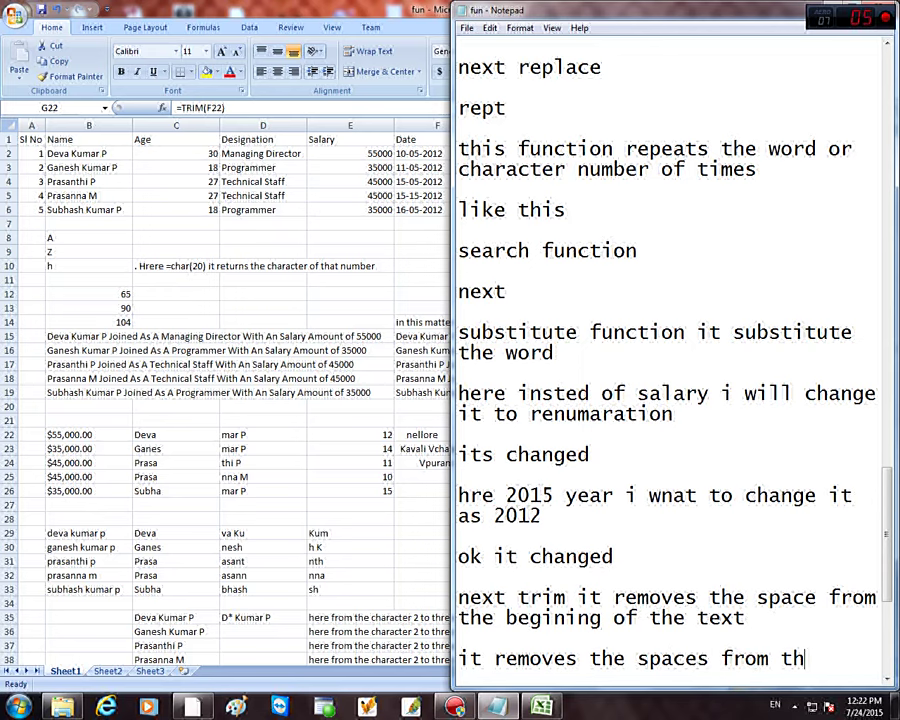
pyautogui.write('e beginin')
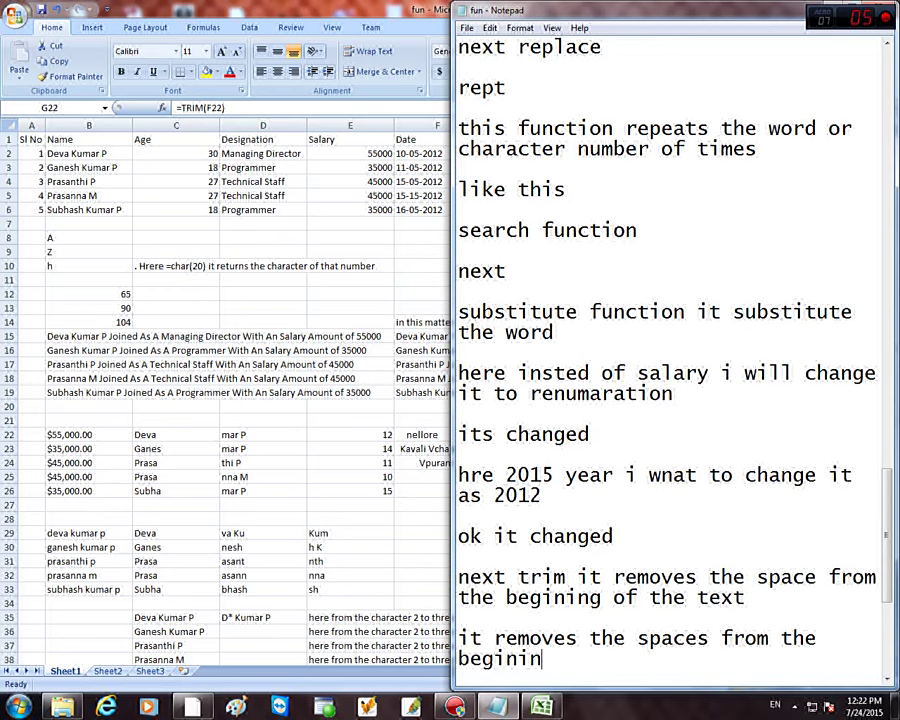
pyautogui.write('g of the tex')
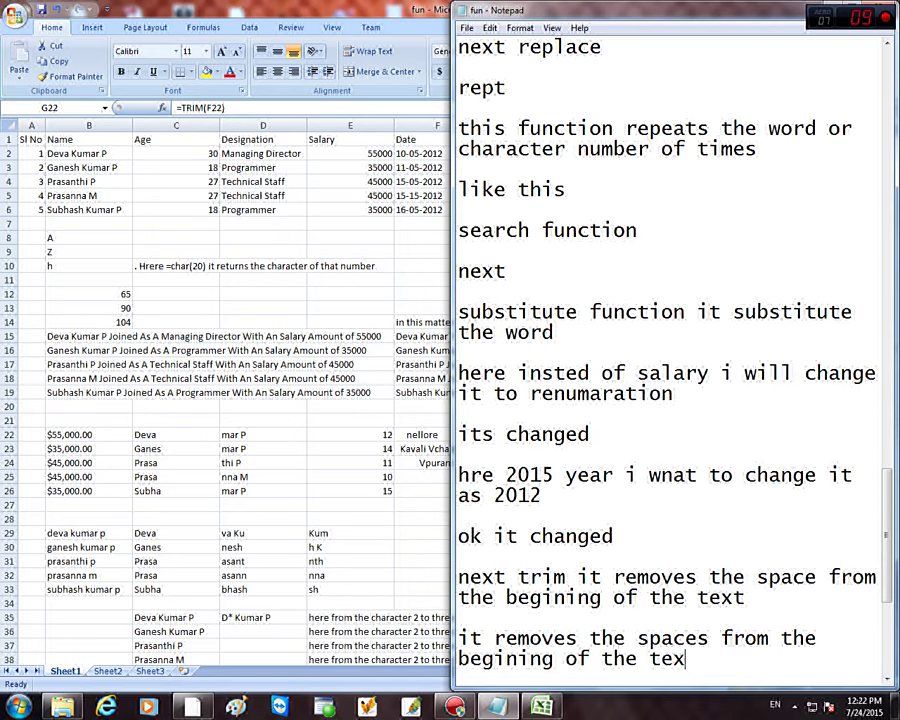
pyautogui.write('t o')
pyautogui.write('k')
pyautogui.press('Return')
pyautogui.press('Return')
pyautogui.write('next ')
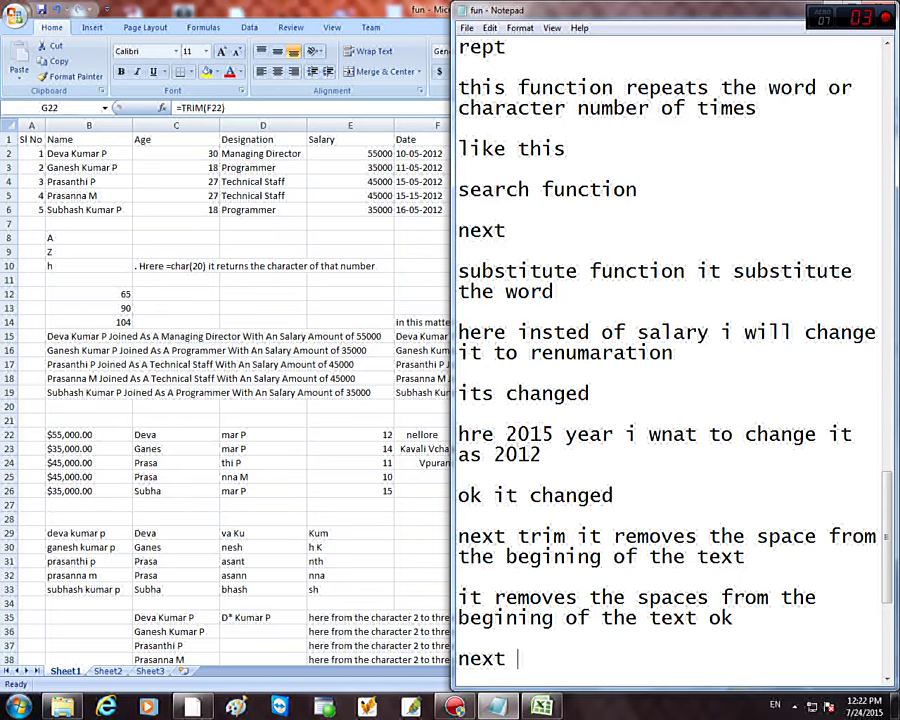
pyautogui.write('we wui')
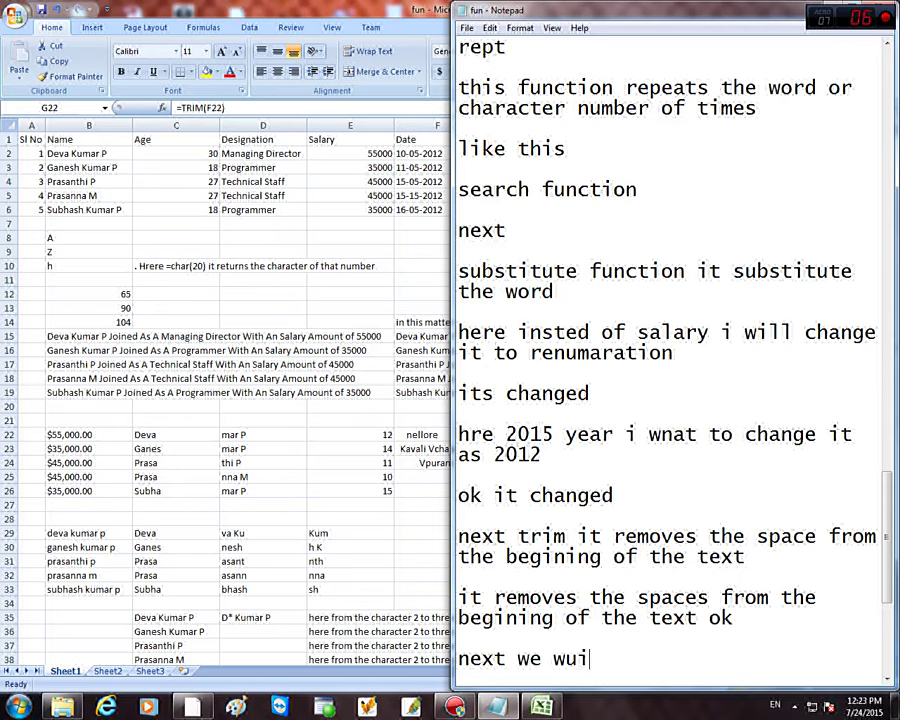
pyautogui.press('BackSpace')
pyautogui.press('BackSpace')
pyautogui.write('ill lea')
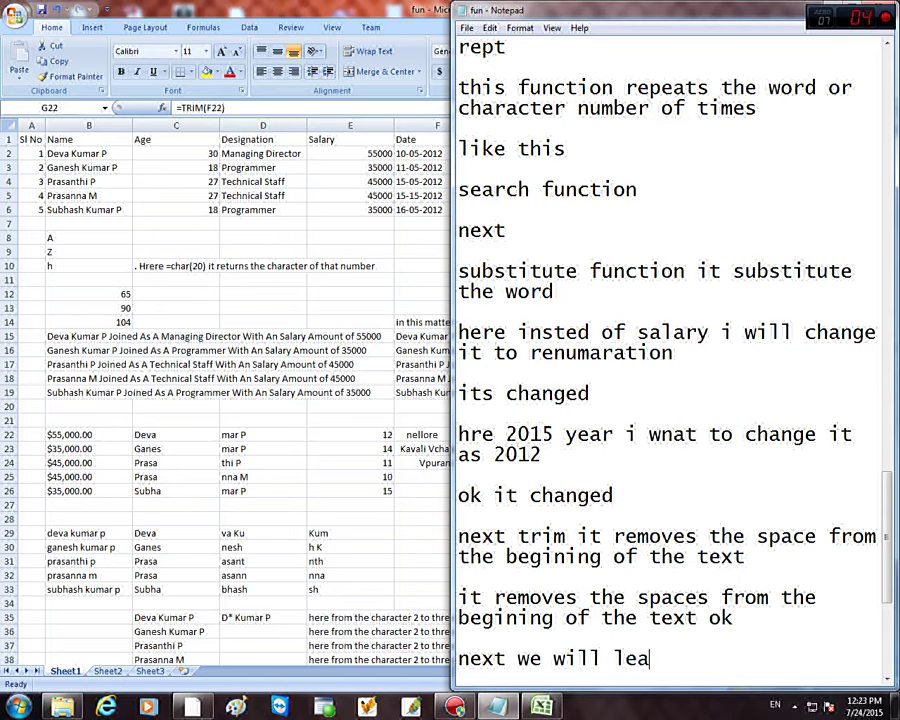
pyautogui.write('rn ')
pyautogui.write('numari')
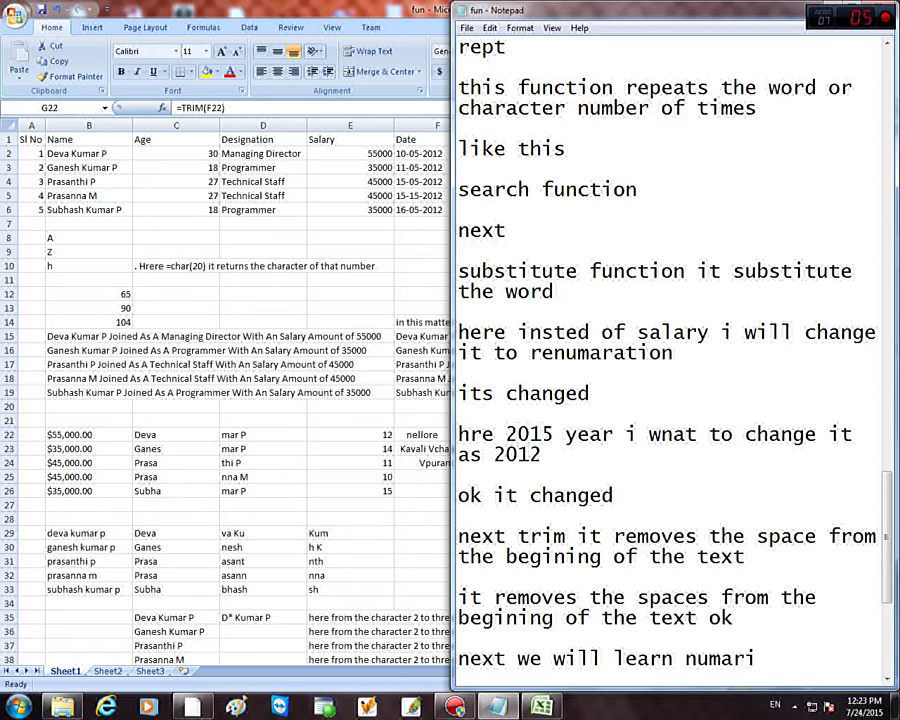
pyautogui.write('c / ')
pyautogui.write('math ')
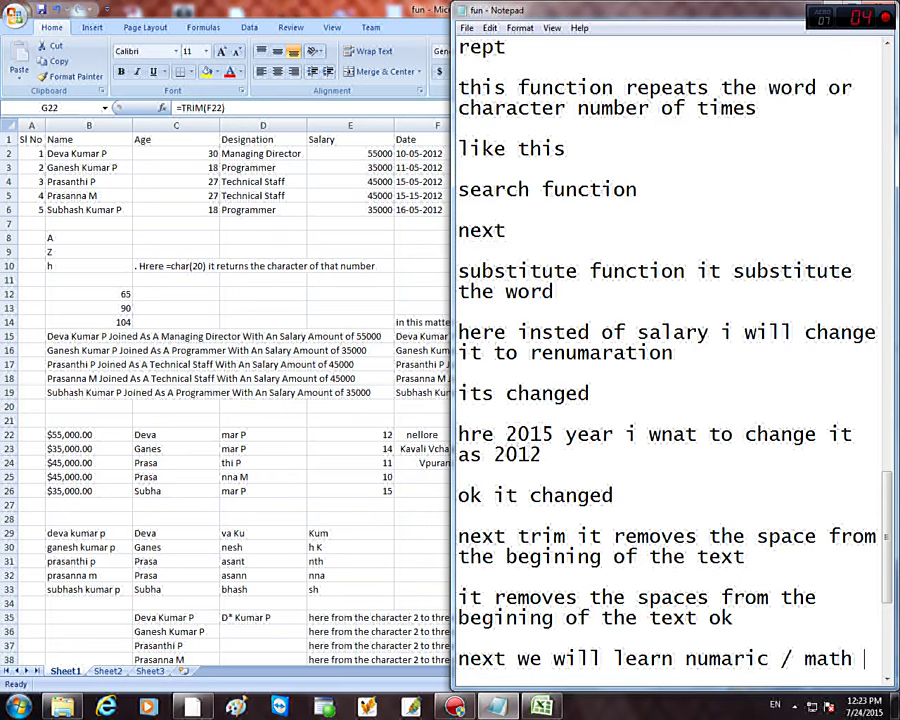
pyautogui.write('functio')
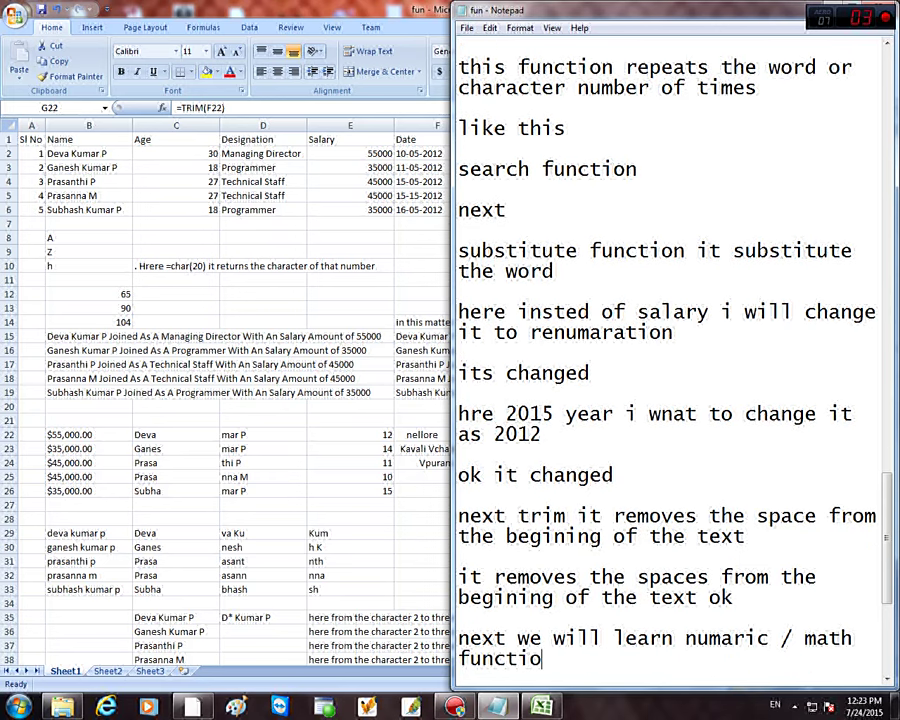
pyautogui.write('ns.')
pyautogui.press('Return')
pyautogui.press('Return')
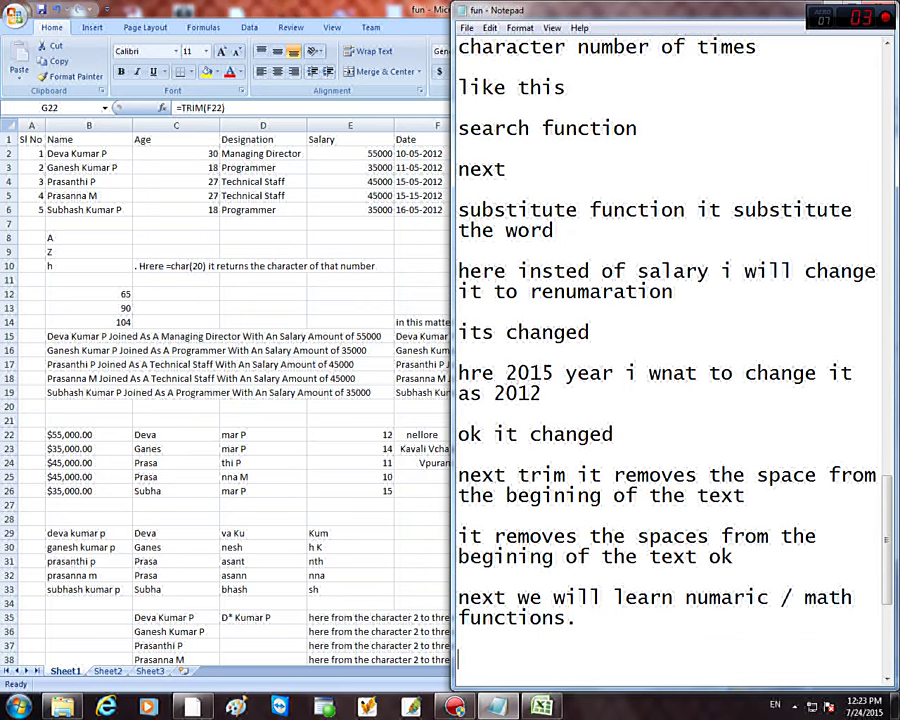
pyautogui.write('ThanQ')
pyautogui.press('Return')
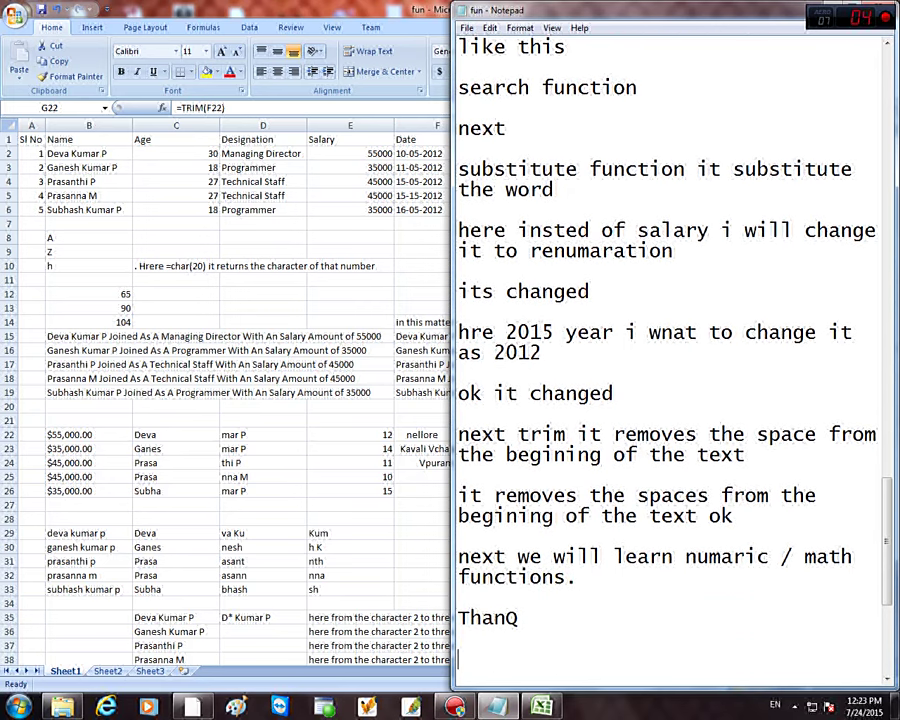